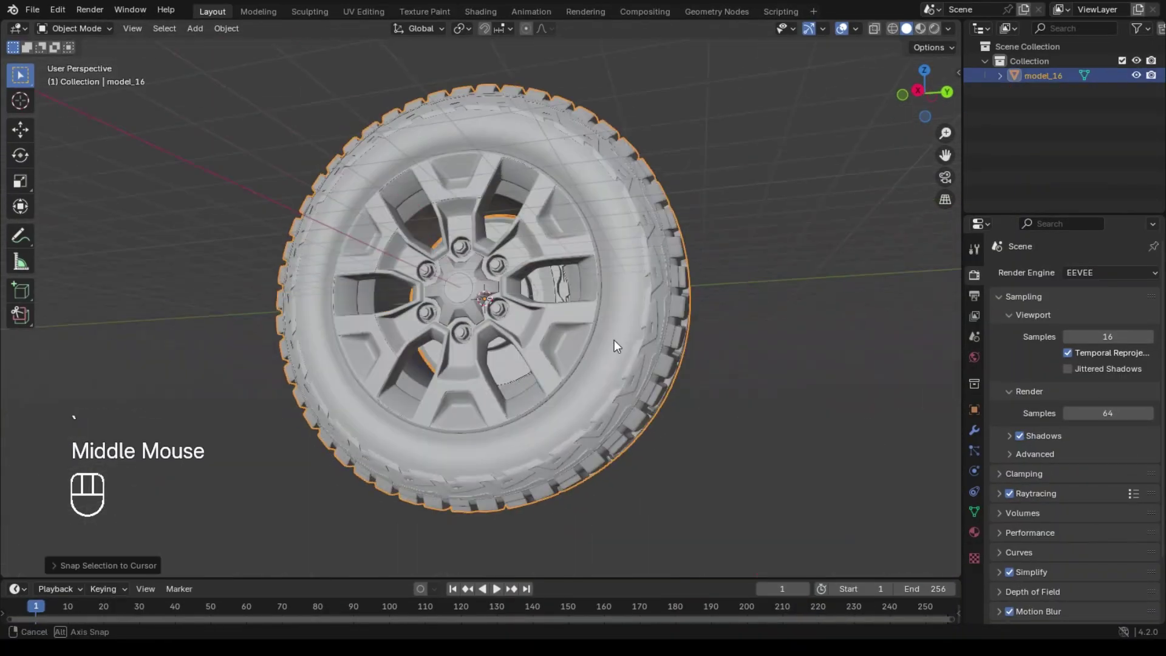
Examine the wheel model from several sides, including the rim, tyre tread and inner hub
scroll(717, 381, up, 1)
scroll(717, 381, down, 1)
click(408, 354)
scroll(408, 354, up, 2)
middle_drag(409, 355, 675, 373)
scroll(390, 331, up, 1)
Inspect the wheel's mesh density up close in Edit Mode, then return to Object Mode
scroll(545, 294, up, 1)
scroll(536, 358, down, 2)
scroll(676, 374, up, 1)
click(691, 316)
key(Tab)
middle_drag(614, 313, 720, 295)
scroll(668, 304, up, 1)
middle_drag(607, 322, 608, 261)
scroll(565, 273, up, 1)
middle_drag(522, 276, 498, 322)
scroll(535, 322, down, 2)
scroll(535, 322, up, 1)
scroll(486, 310, up, 1)
scroll(425, 292, up, 2)
scroll(394, 277, down, 3)
scroll(485, 328, up, 1)
key(Tab)
scroll(484, 328, down, 2)
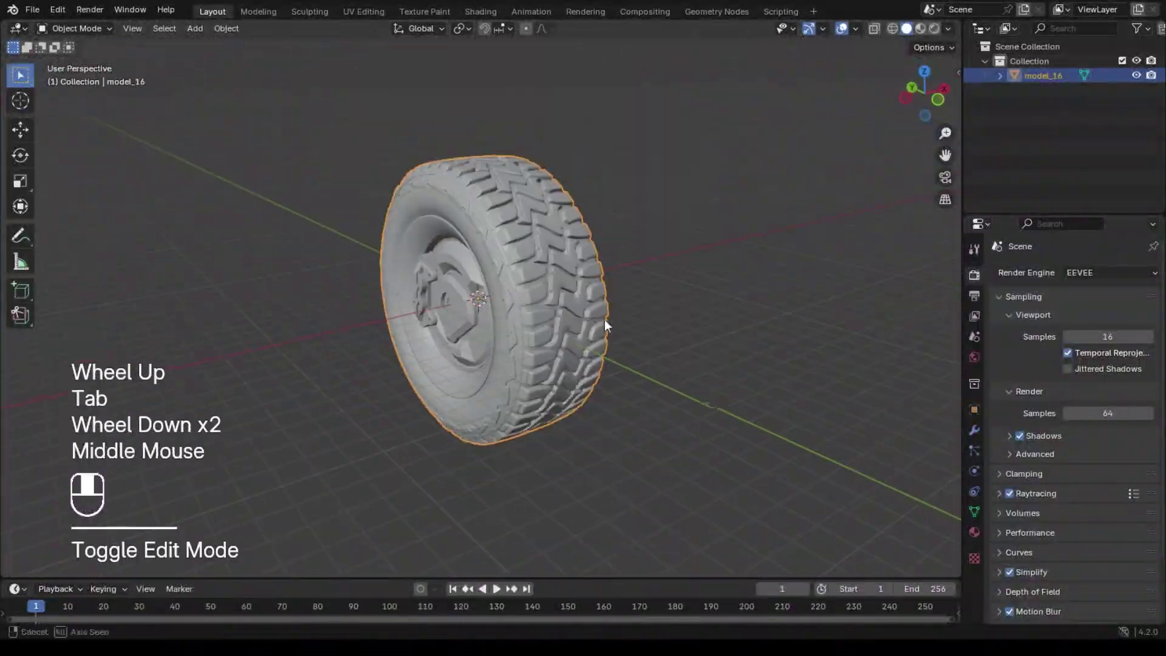
Add a Decimate modifier to the wheel and set its collapse ratio to 0.1
click(974, 430)
click(1013, 271)
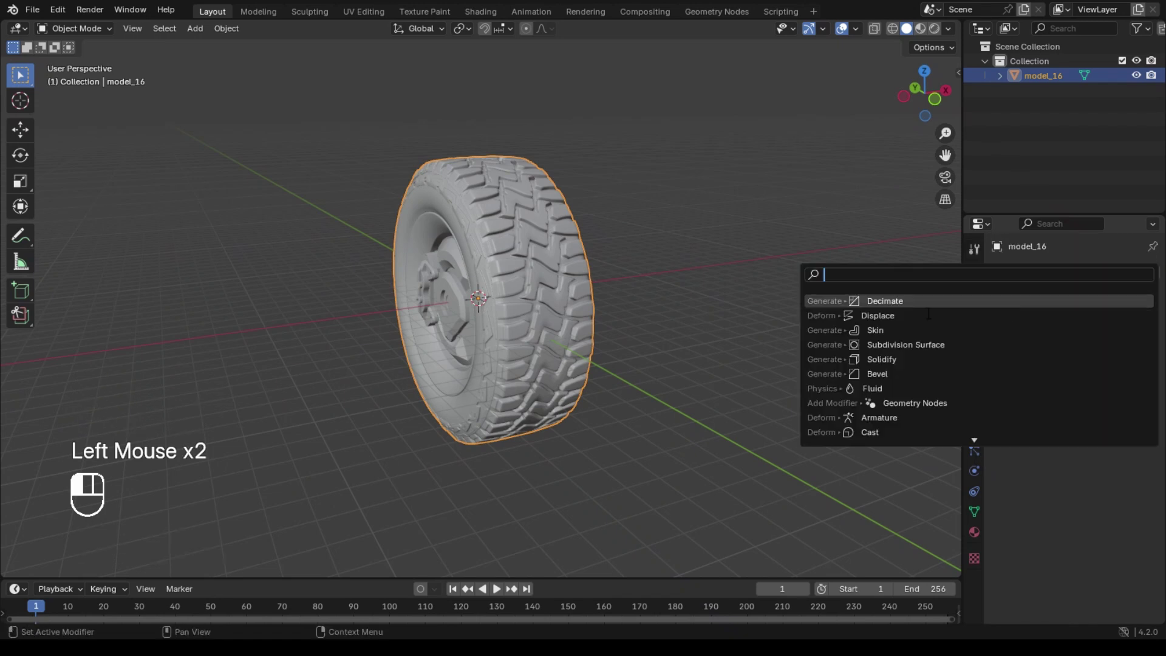
click(948, 300)
click(1110, 364)
click(1084, 338)
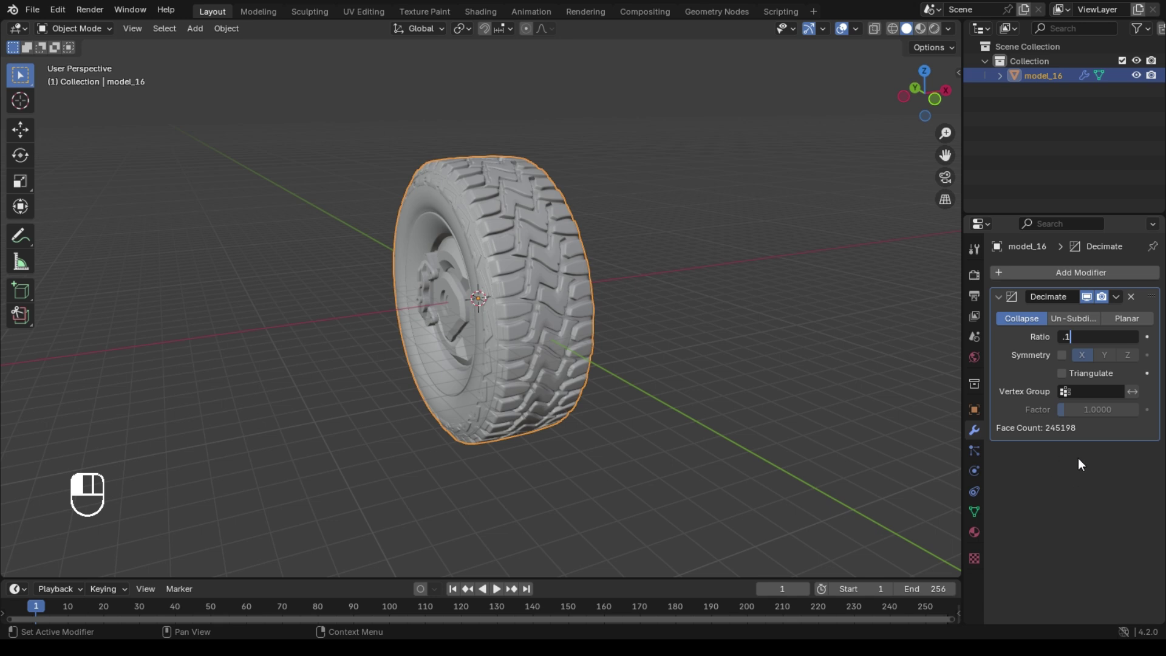
Check the decimated wheel up close and apply the Decimate modifier
scroll(534, 302, up, 2)
middle_drag(534, 302, 628, 290)
scroll(600, 244, up, 1)
scroll(600, 244, up, 1)
scroll(628, 291, up, 1)
click(854, 176)
middle_drag(853, 176, 1018, 367)
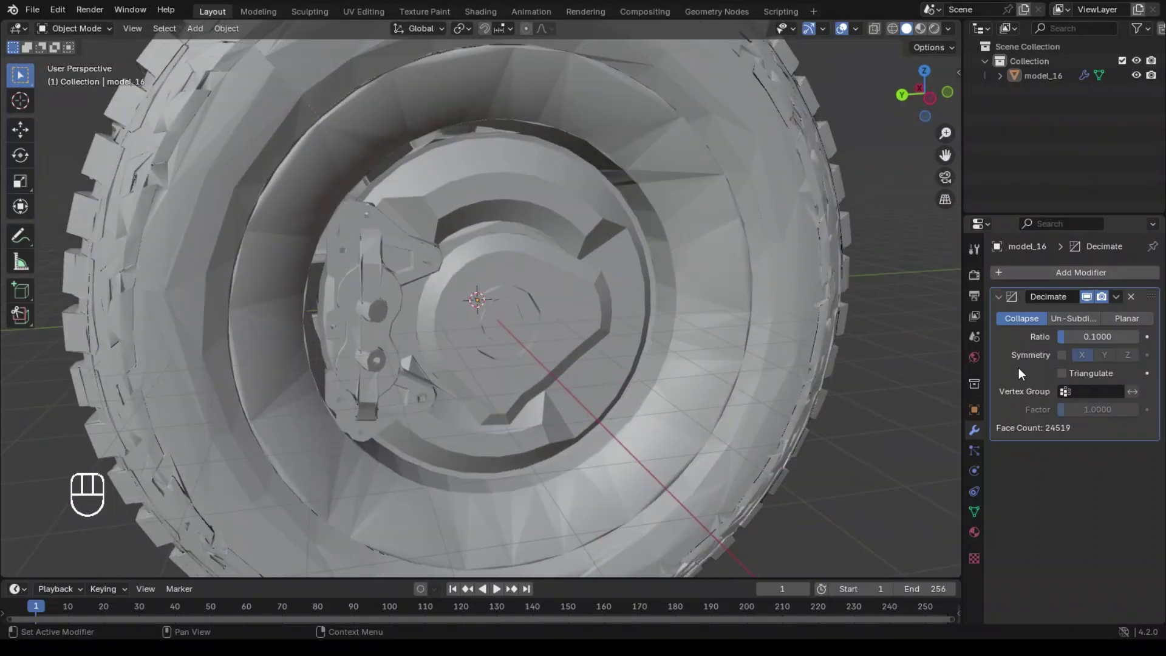
key(ctrl+a)
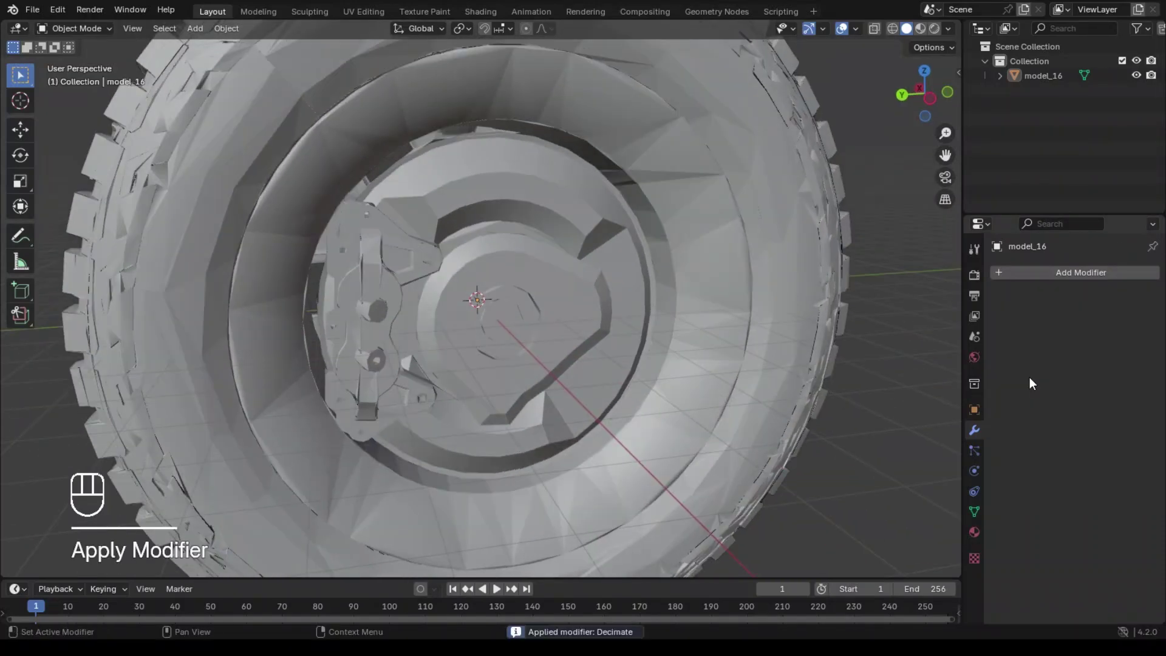
Select the wheel and raise it along the Z axis above the grid floor
scroll(687, 316, down, 3)
middle_drag(687, 316, 709, 270)
scroll(699, 312, up, 3)
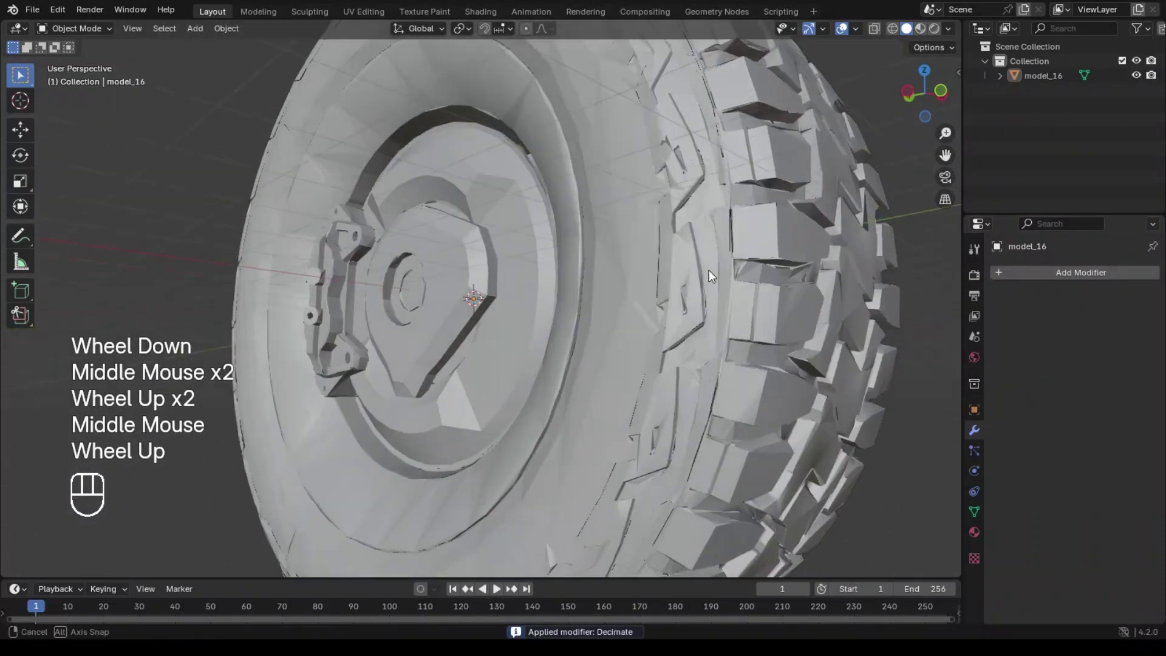
scroll(589, 275, down, 2)
middle_drag(589, 275, 647, 359)
click(647, 358)
scroll(647, 356, down, 2)
Scale the wheel down uniformly and lower it along Z to a height of about 2.3 m
scroll(668, 358, up, 2)
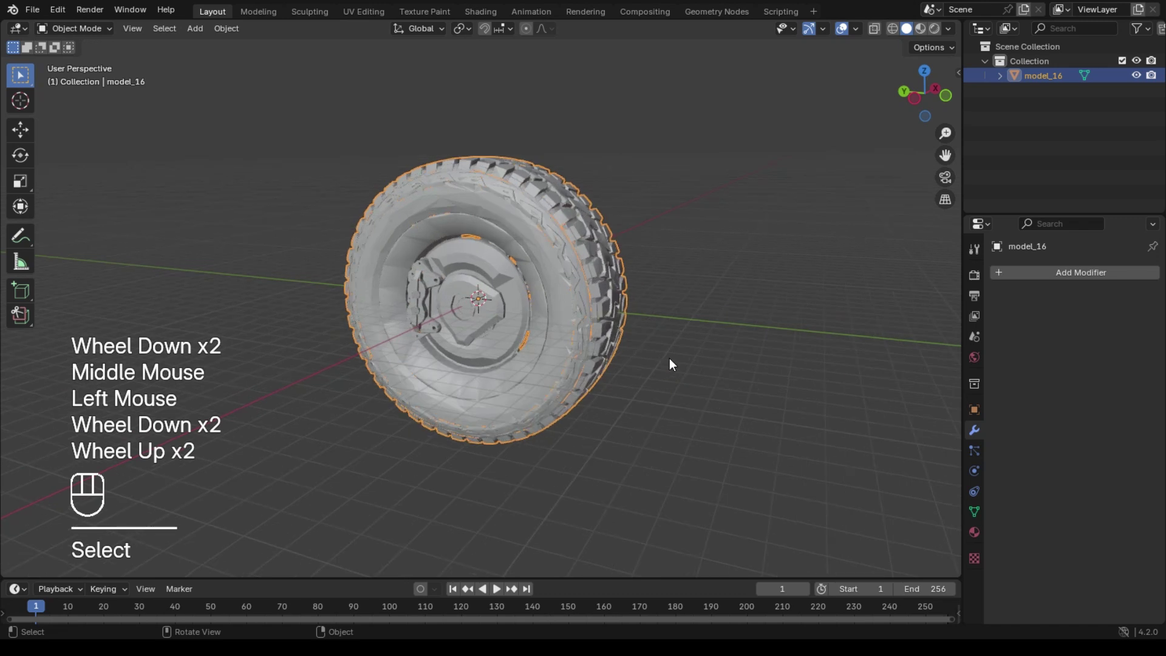
key(g)
key(z)
click(677, 267)
scroll(677, 258, down, 2)
middle_drag(677, 258, 655, 302)
scroll(656, 301, up, 3)
key(s)
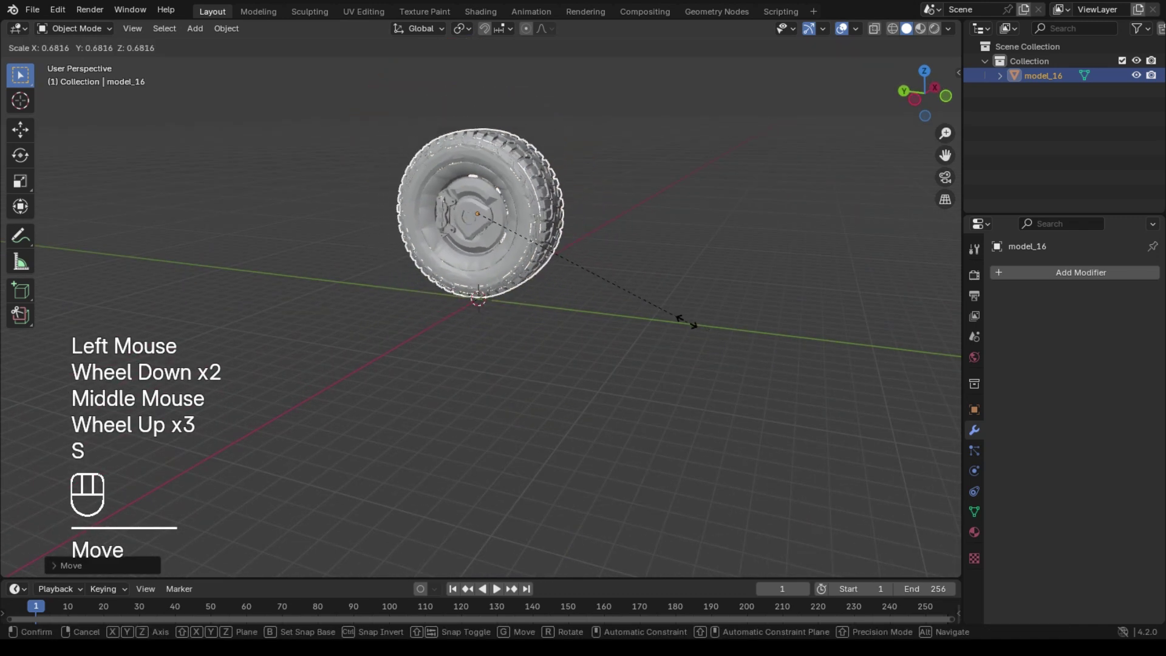
click(650, 322)
scroll(651, 325, up, 2)
key(g)
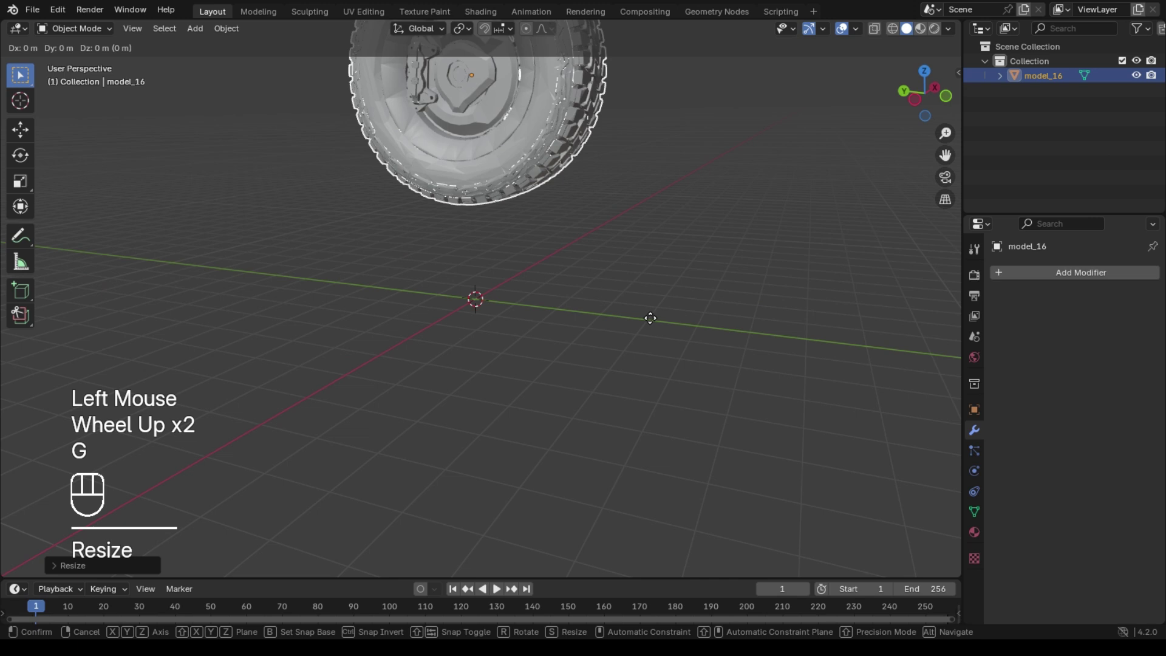
key(z)
click(656, 443)
Apply the wheel's scale
key(ctrl+a)
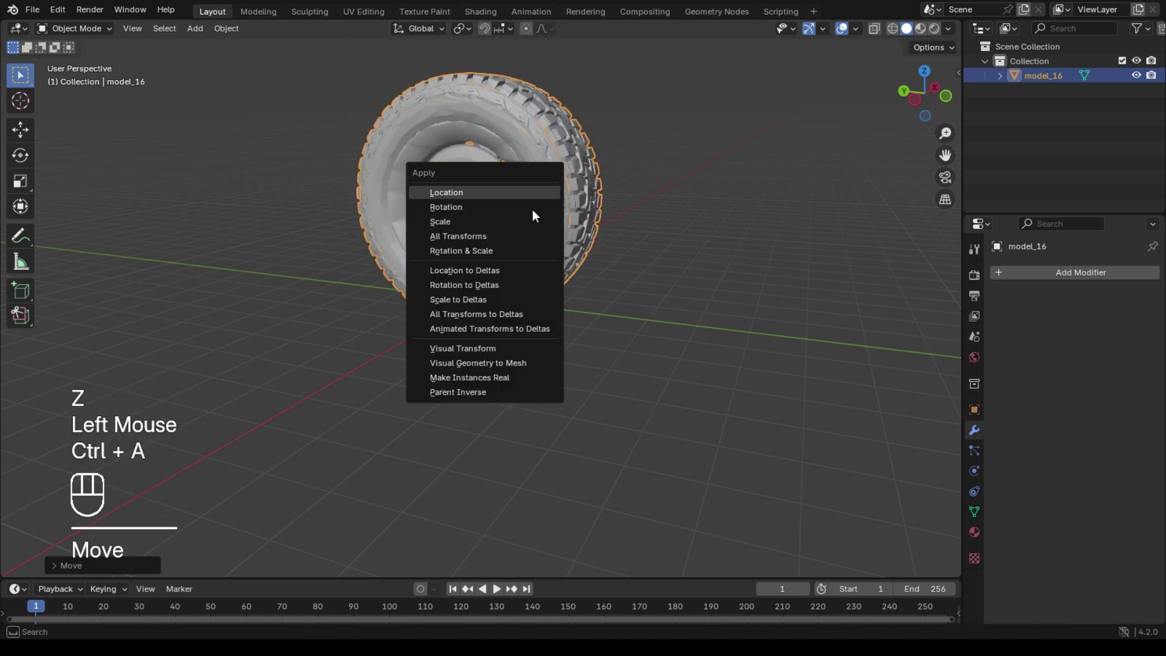
click(522, 223)
middle_drag(580, 237, 571, 240)
key(ctrl+a)
click(570, 237)
Add a plane beneath the wheel and scale it along Y and X into a long narrow strip
scroll(565, 255, down, 2)
key(shift+a)
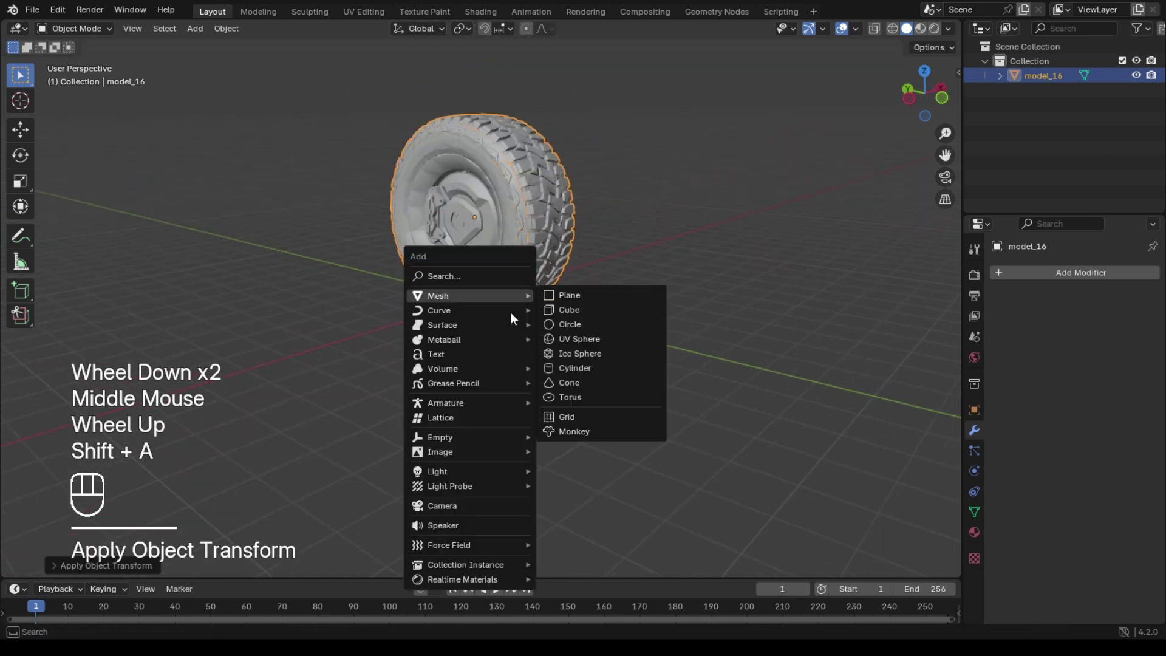
click(570, 295)
middle_drag(571, 298, 597, 311)
key(s)
key(y)
click(518, 505)
key(s)
key(x)
click(565, 476)
Move the strip along Y so that the wheel stands near one of its ends
scroll(564, 476, up, 2)
middle_drag(565, 476, 680, 336)
scroll(333, 464, down, 2)
key(g)
key(x)
key(y)
click(562, 340)
Select the wheel and display its transform properties
scroll(338, 299, down, 1)
scroll(595, 357, up, 1)
scroll(680, 336, down, 1)
click(610, 297)
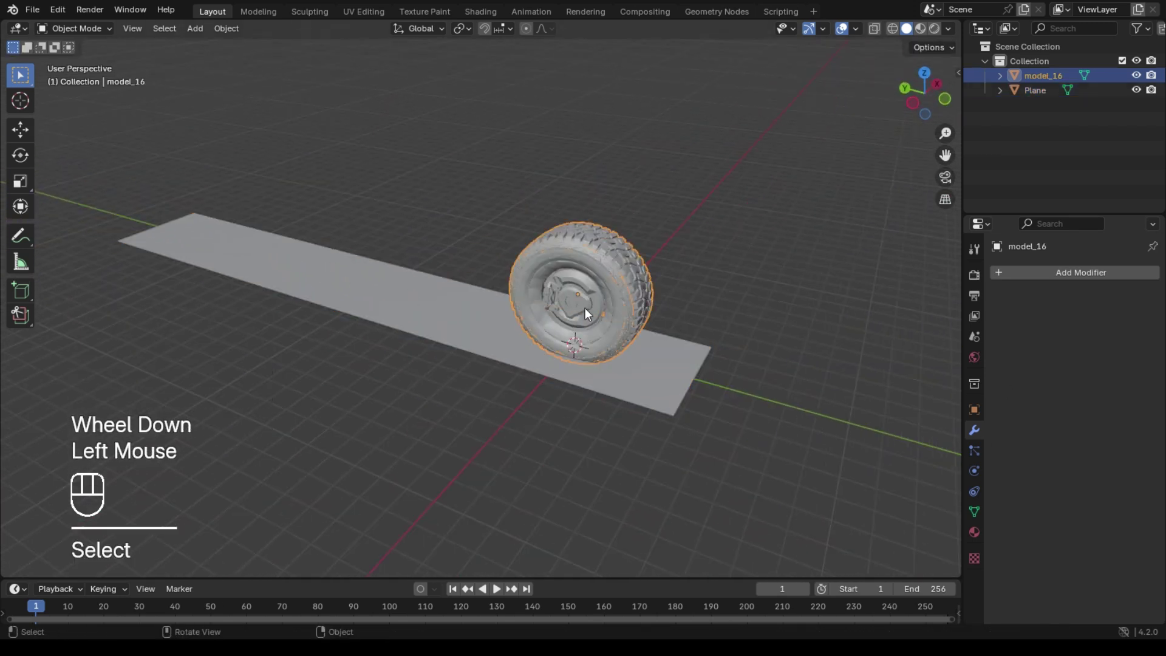
key(n)
click(952, 90)
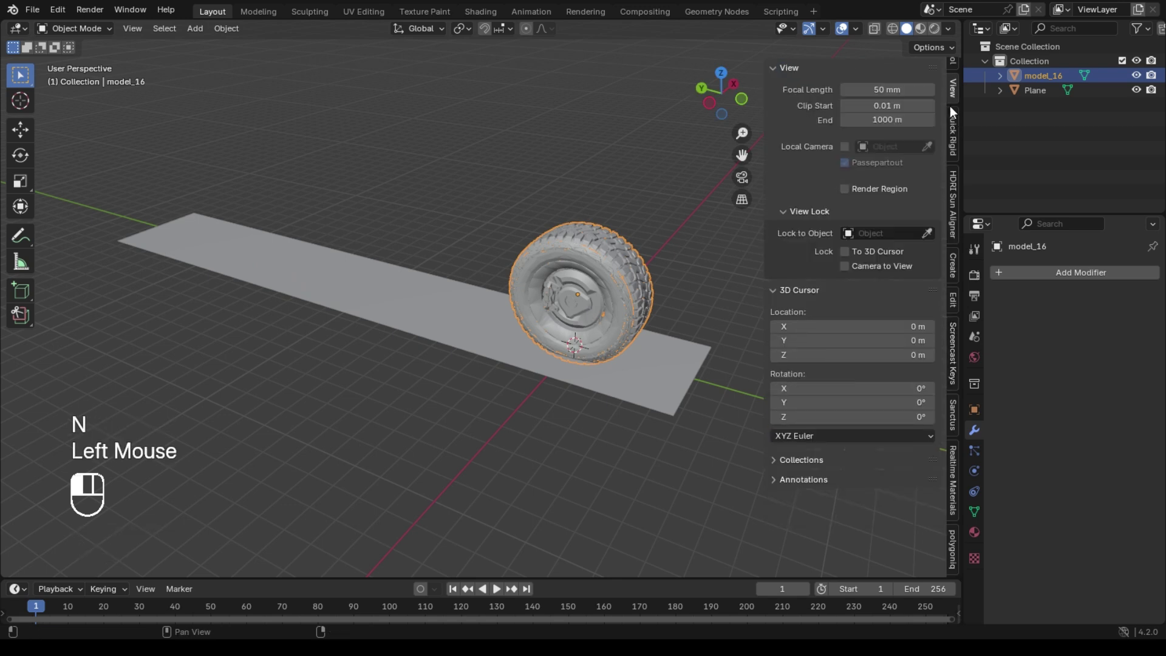
click(952, 66)
click(955, 107)
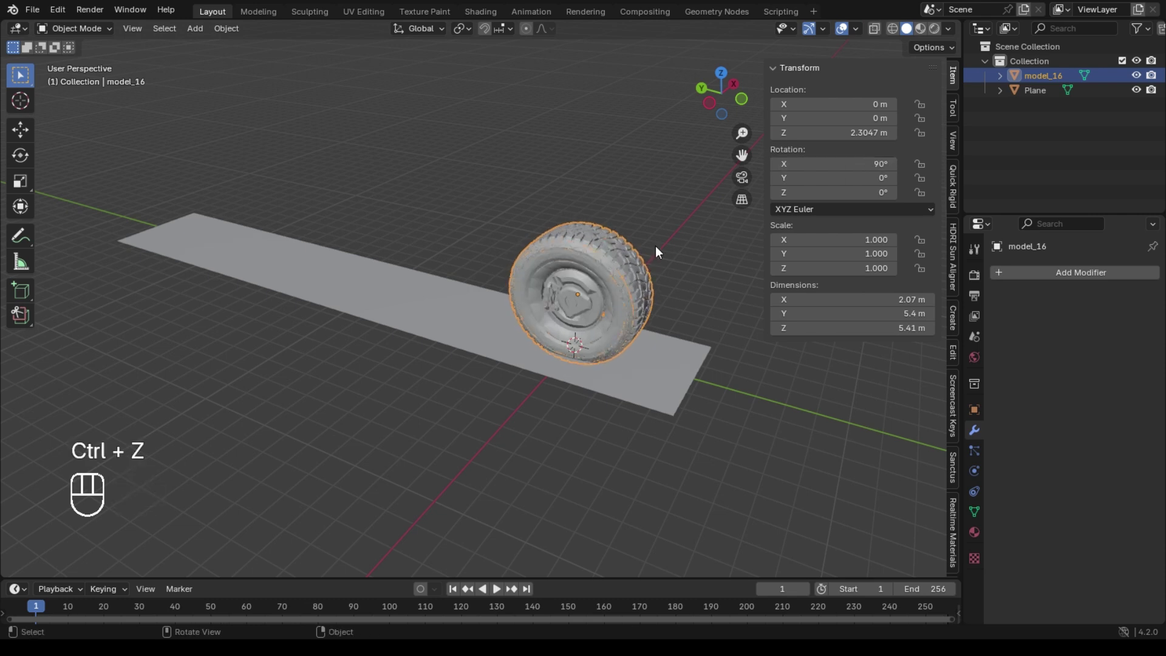
Add a driver to the wheel's X rotation and set model_16 as the object of its input variable
right_click(851, 184)
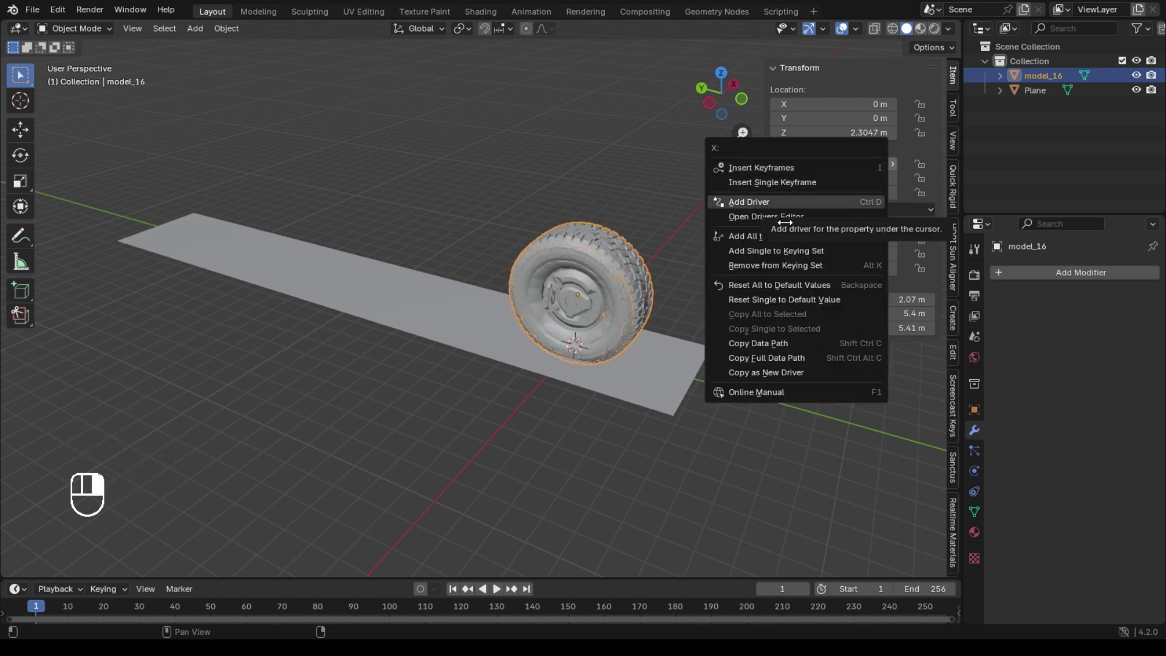
click(833, 216)
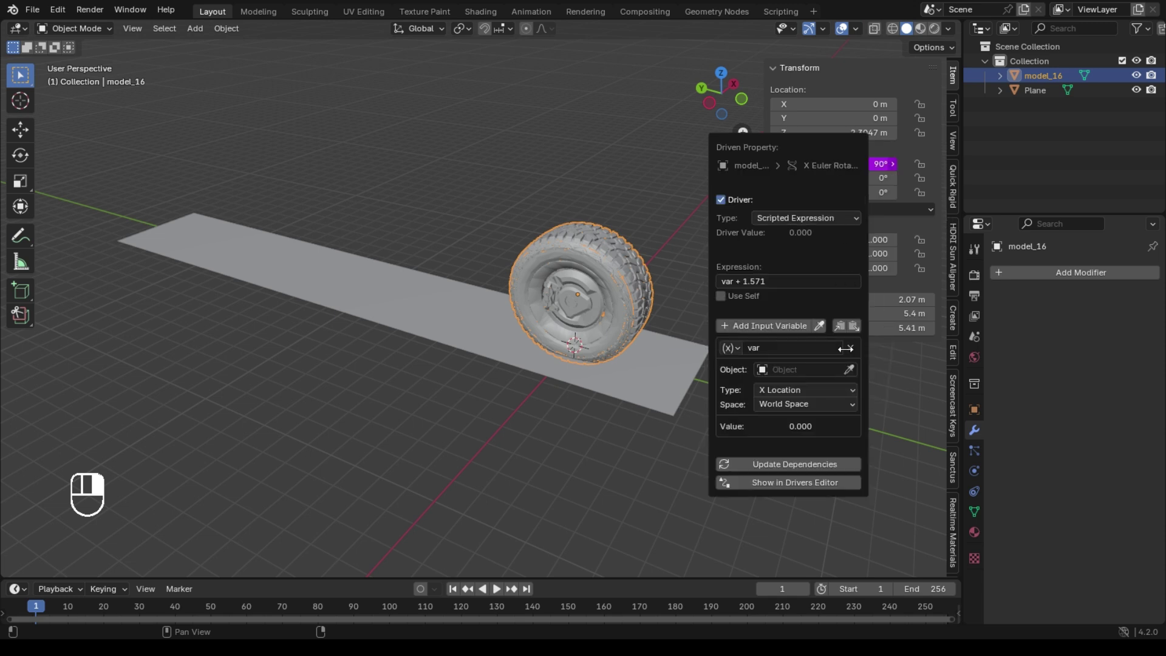
click(805, 370)
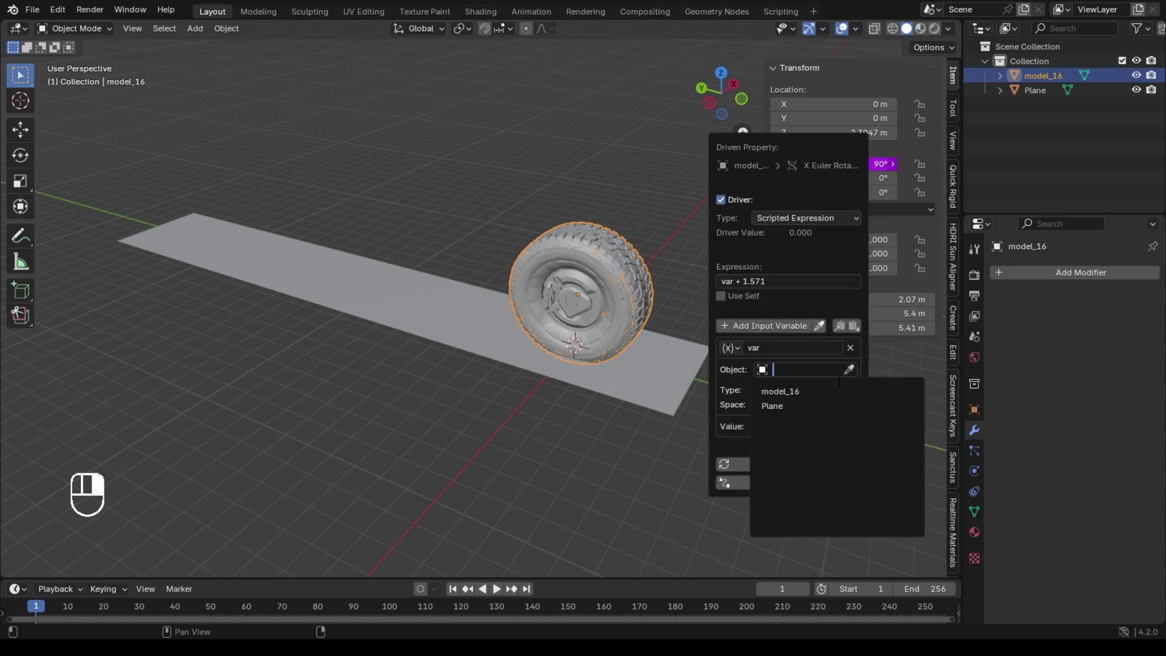
click(849, 370)
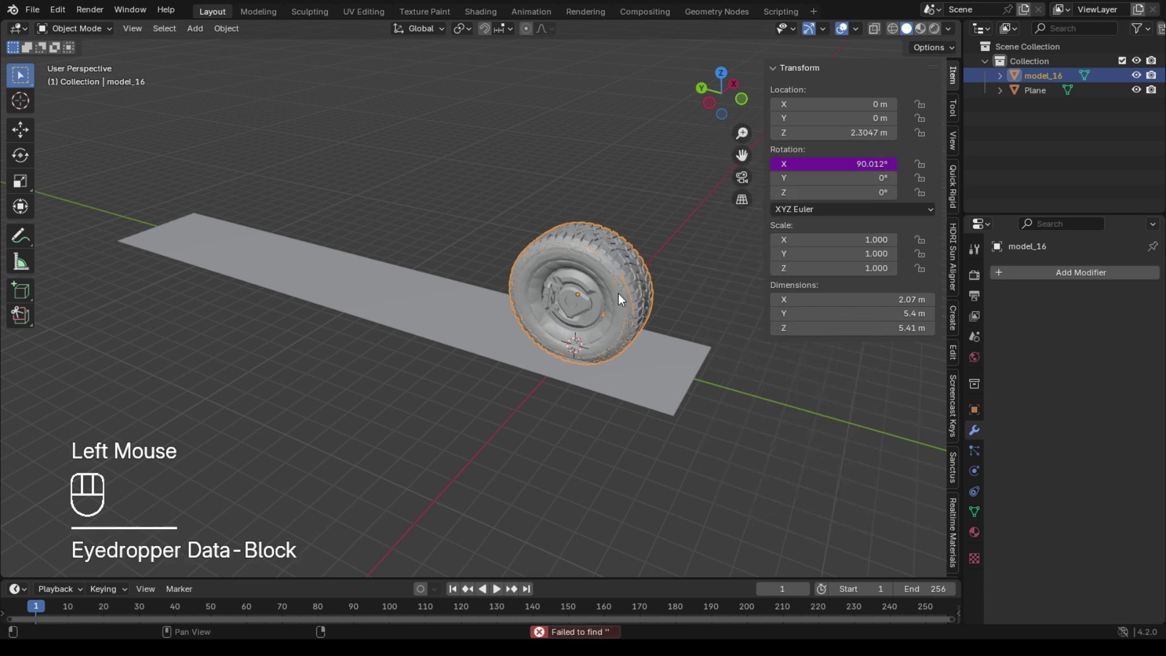
right_click(834, 164)
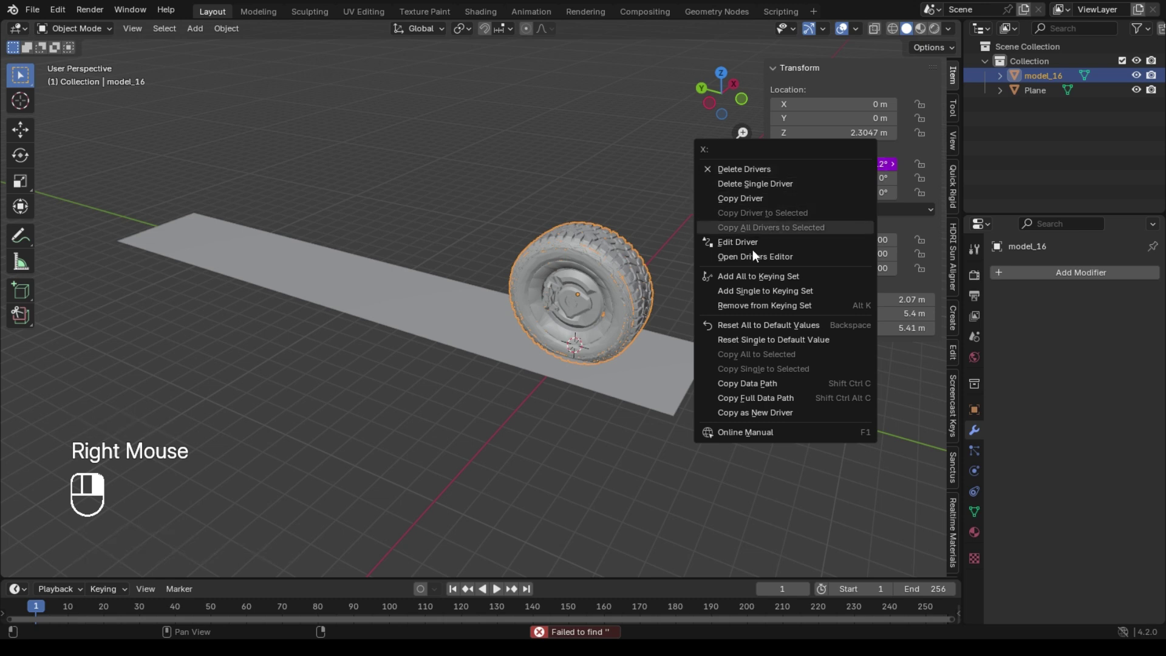
click(616, 228)
click(611, 281)
Test the driver by moving the wheel along Y to about 1.33 m and then along X, and undo the X move
key(g)
key(y)
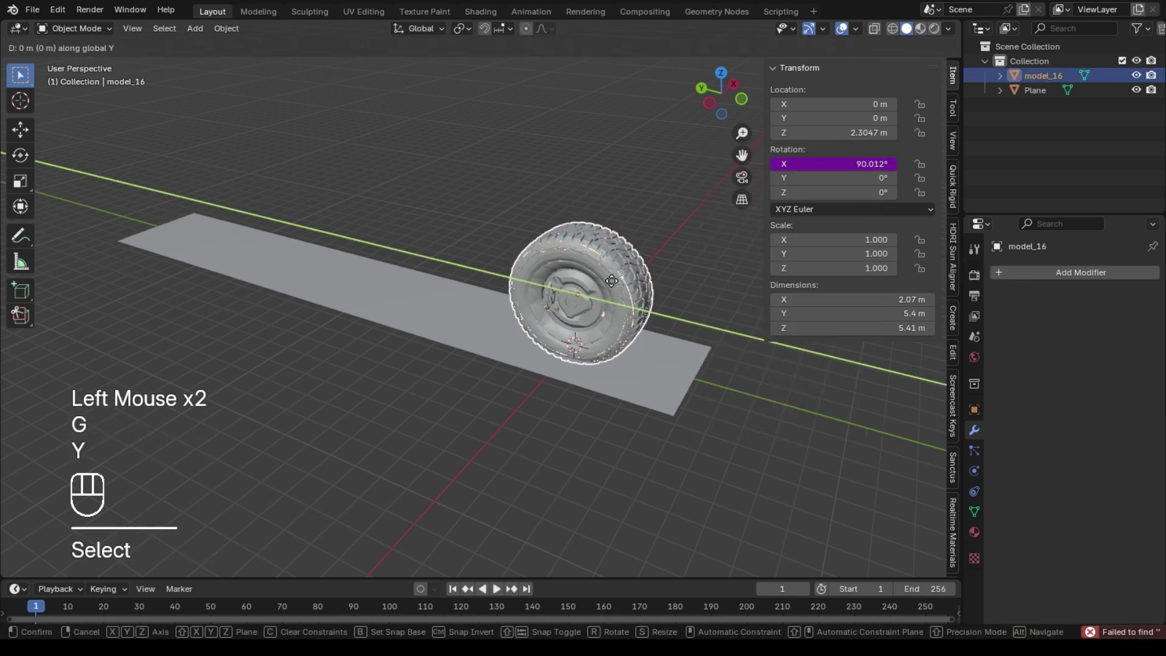
click(575, 298)
key(g)
key(x)
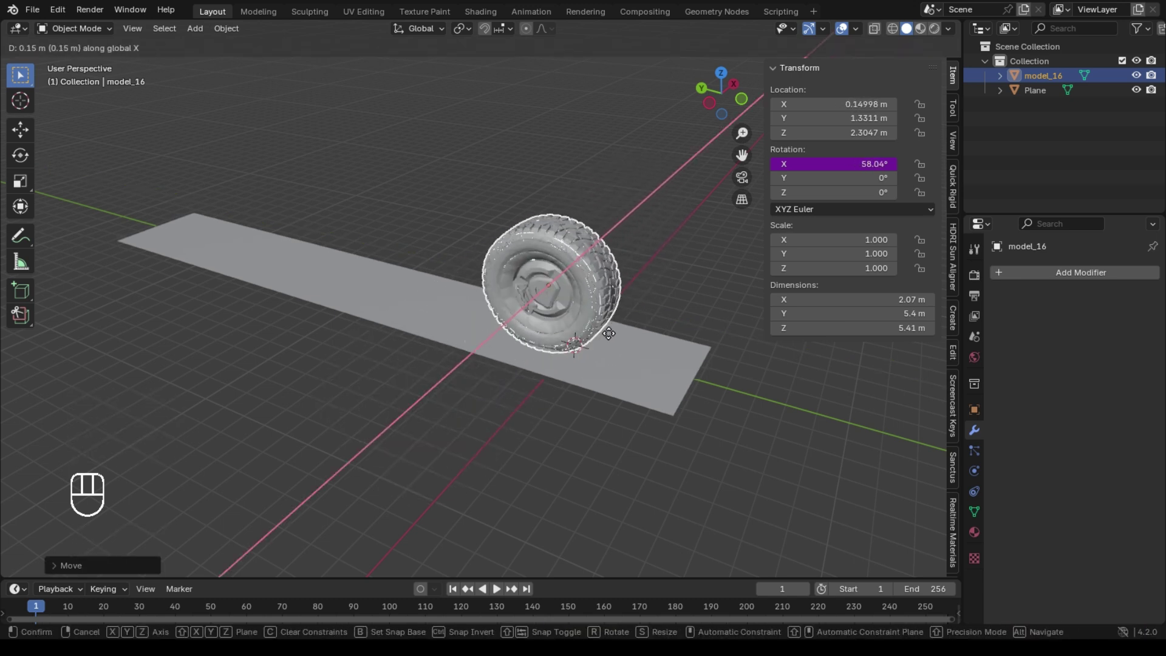
click(609, 333)
key(ctrl+z)
Edit the X rotation driver so its variable reads the wheel's Y Location
right_click(813, 177)
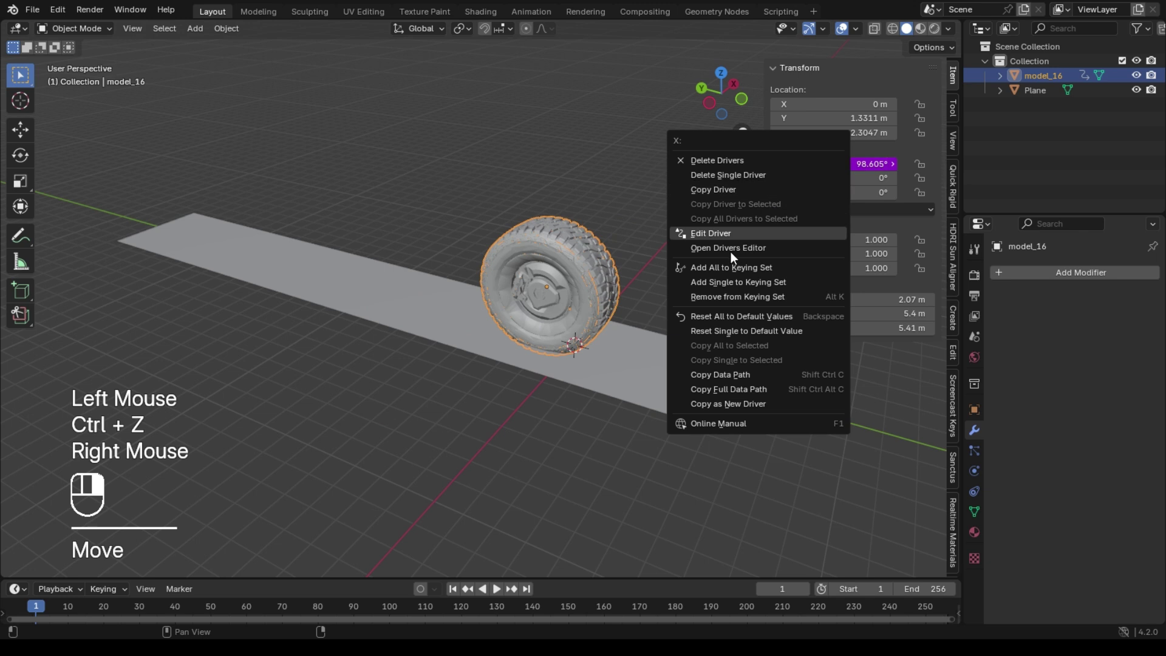
click(707, 239)
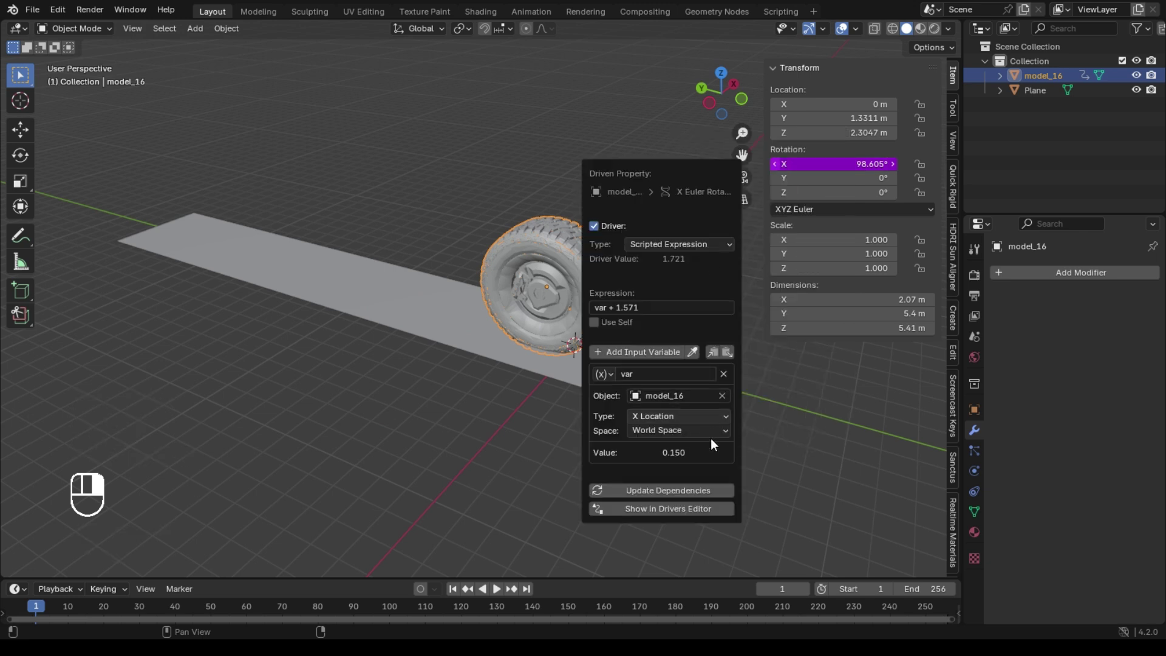
click(708, 417)
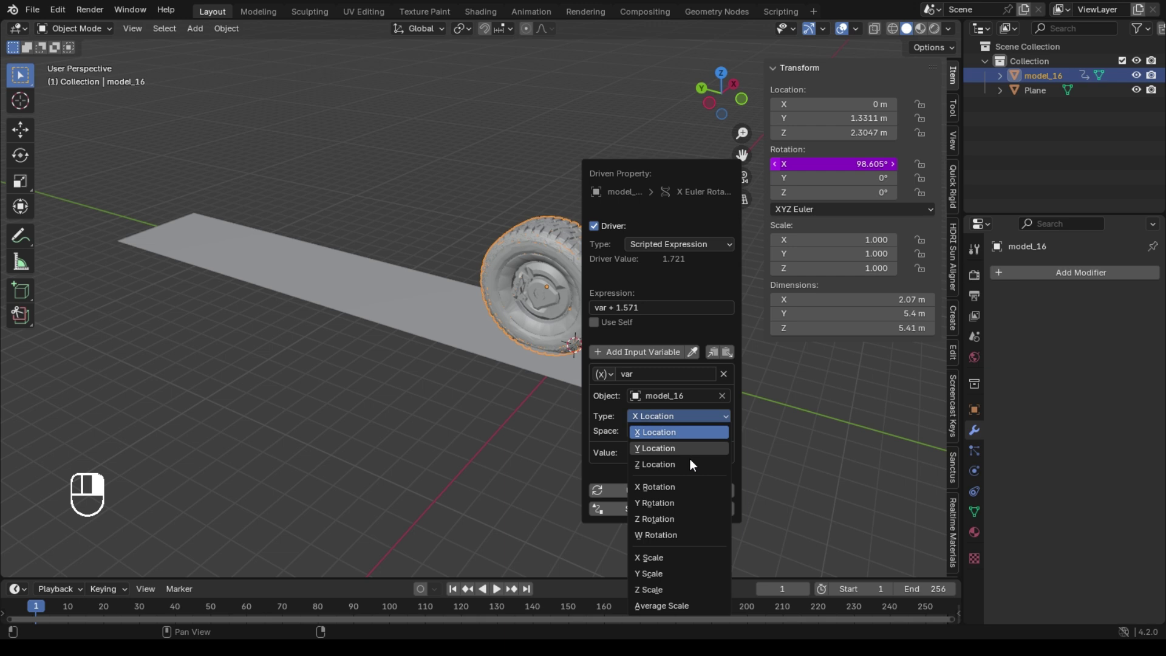
click(690, 456)
Test the driven rotation by moving the wheel along the strip to about 21.4 m on Y
scroll(634, 314, down, 2)
middle_drag(666, 295, 638, 298)
scroll(637, 357, up, 2)
scroll(638, 297, down, 3)
key(g)
key(y)
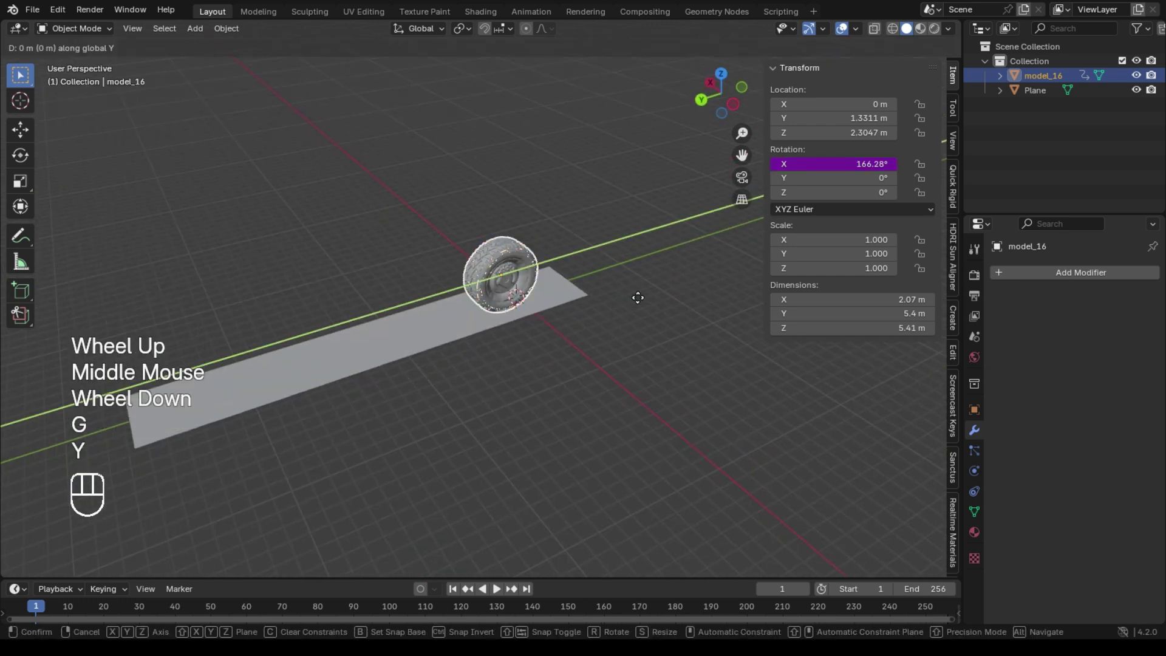
click(335, 336)
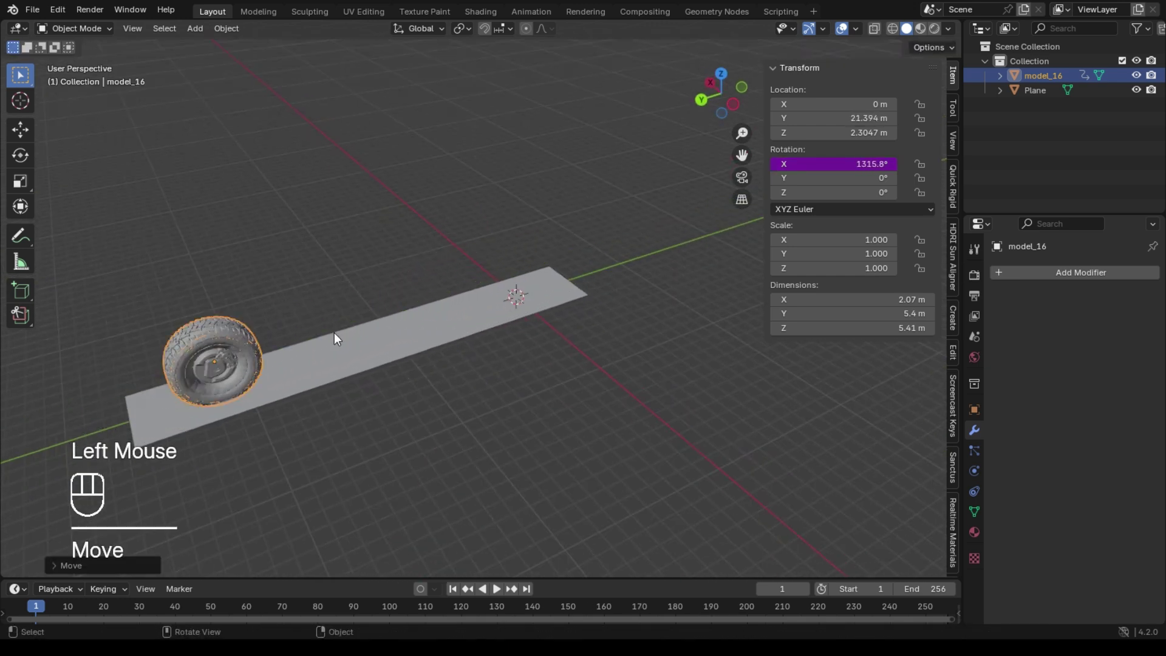
Move the wheel back along Y to about 15 m to check its rolling direction up close
scroll(349, 344, up, 2)
scroll(458, 276, up, 1)
shift+middle_drag(349, 344, 512, 261)
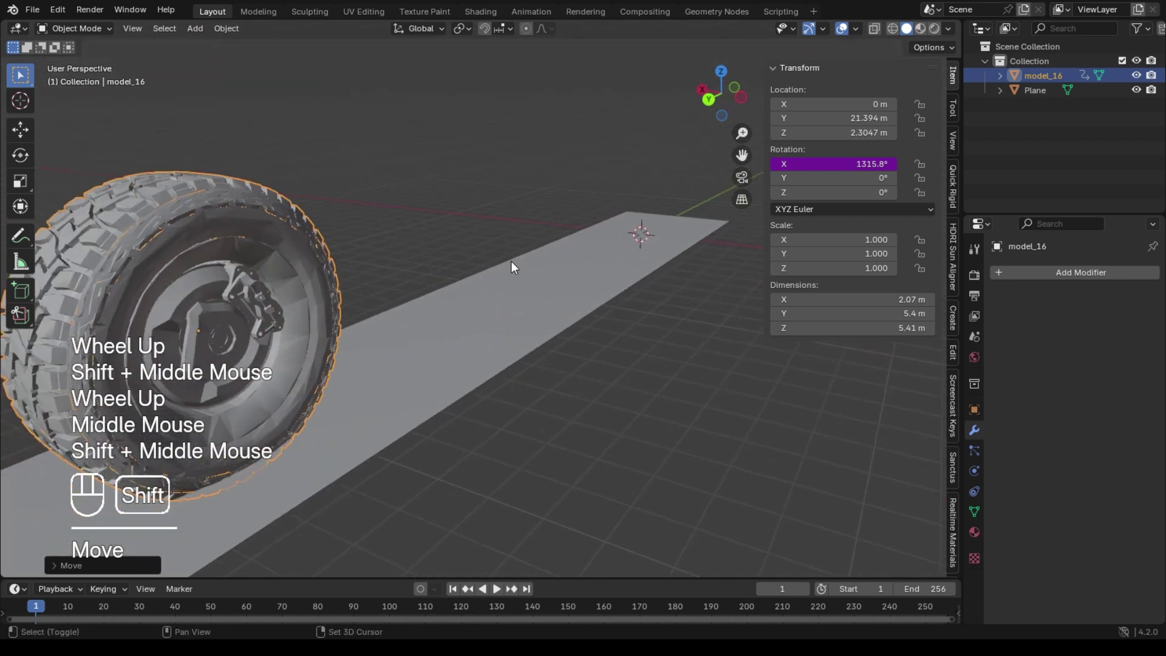
key(g)
key(y)
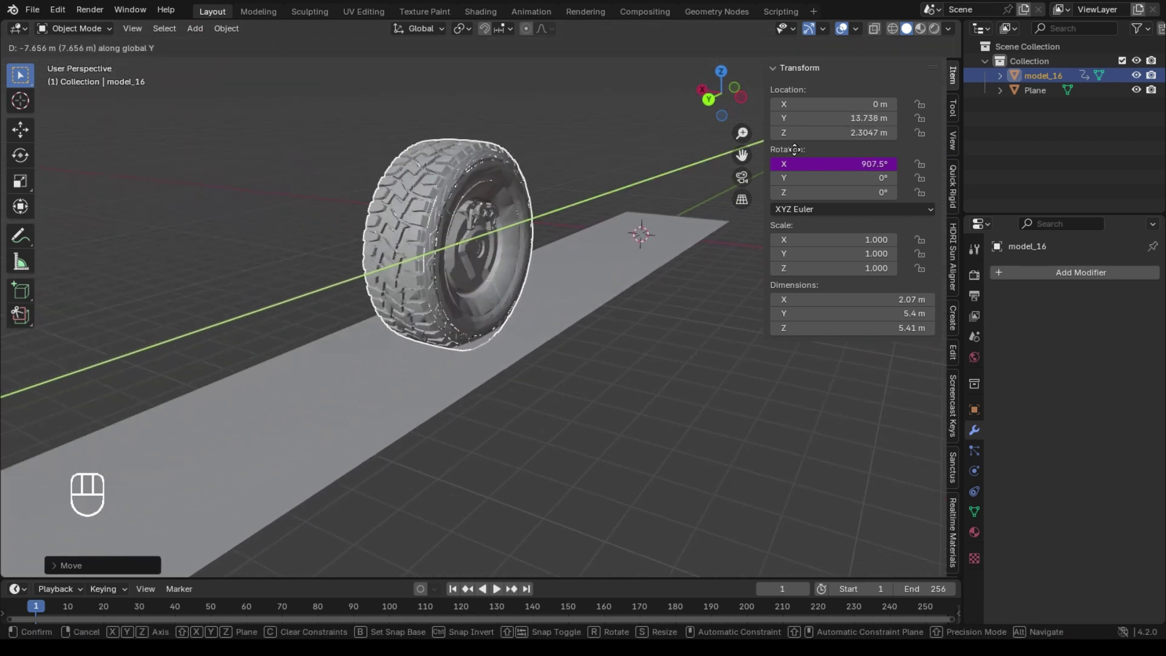
click(763, 176)
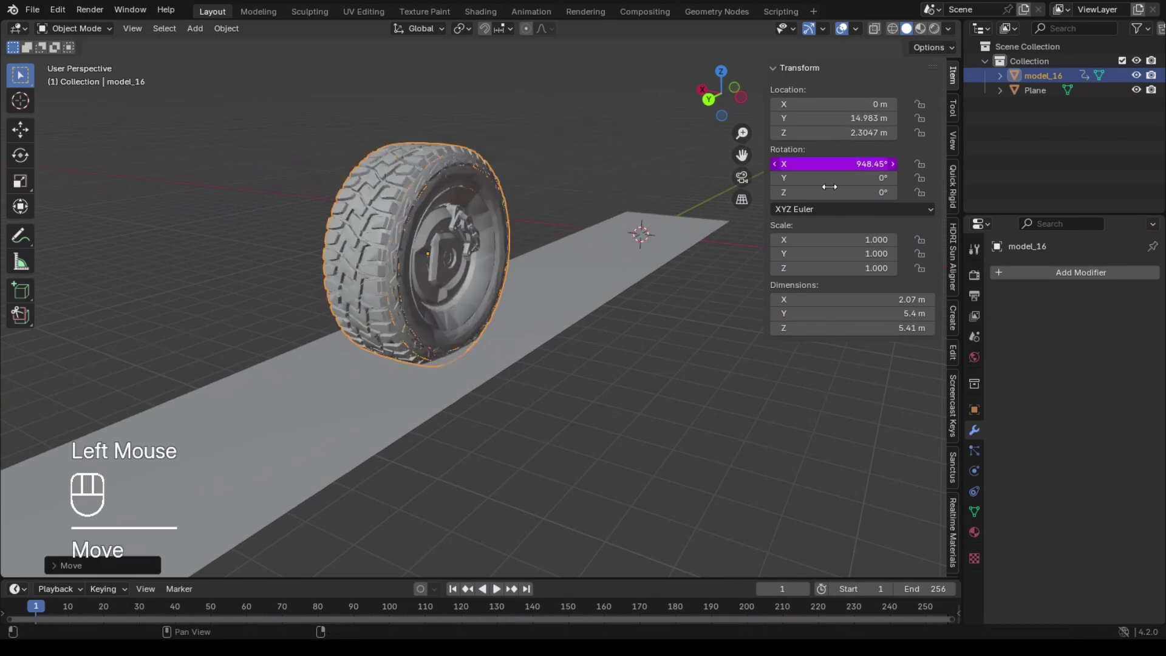
Reverse the wheel's rolling direction by changing the X rotation driver's expression to -var + 1.571
right_click(808, 164)
click(738, 170)
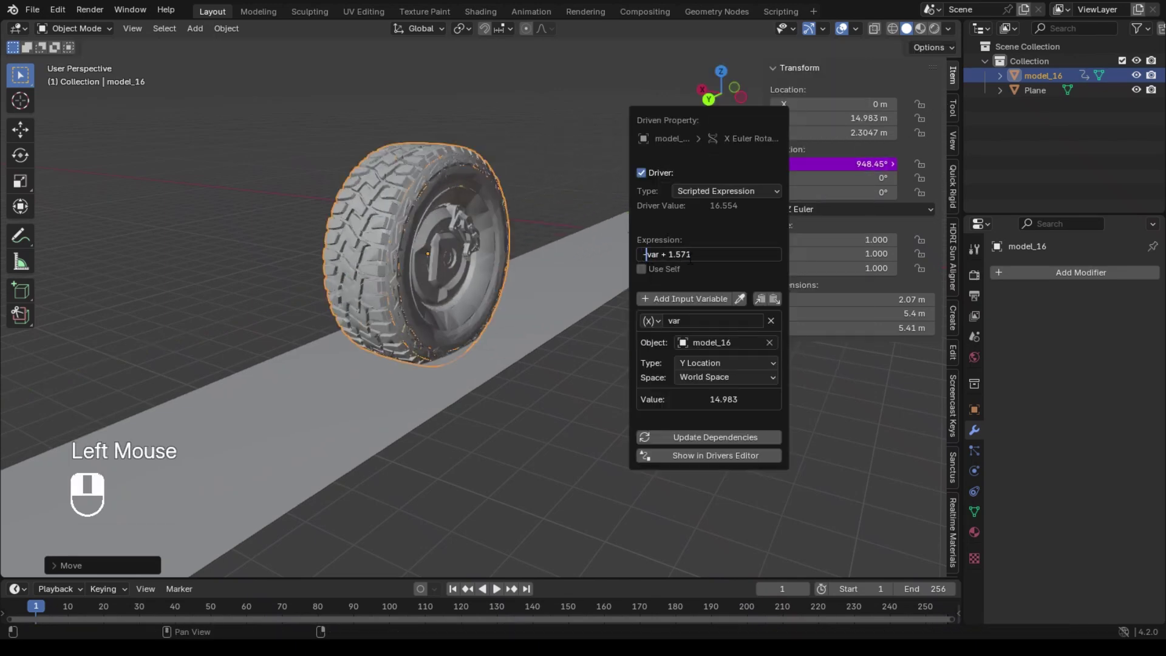
text(-)
key(Return)
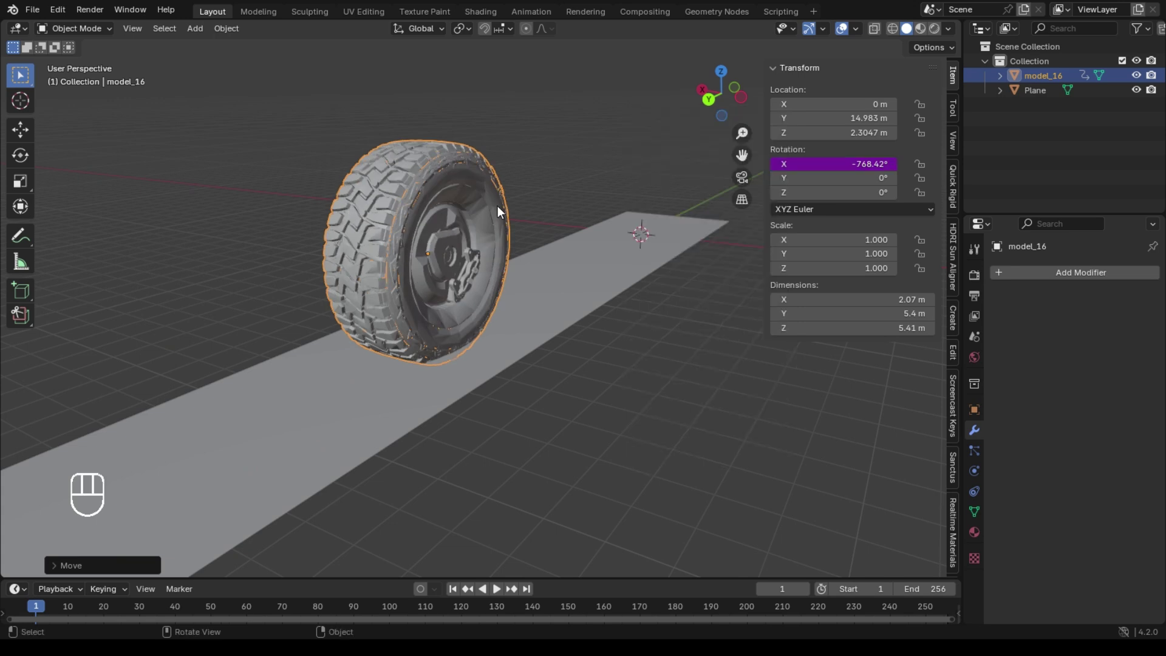
Test the reversed rotation by moving the wheel along Y to about 4.9 m
scroll(498, 211, down, 2)
key(g)
key(y)
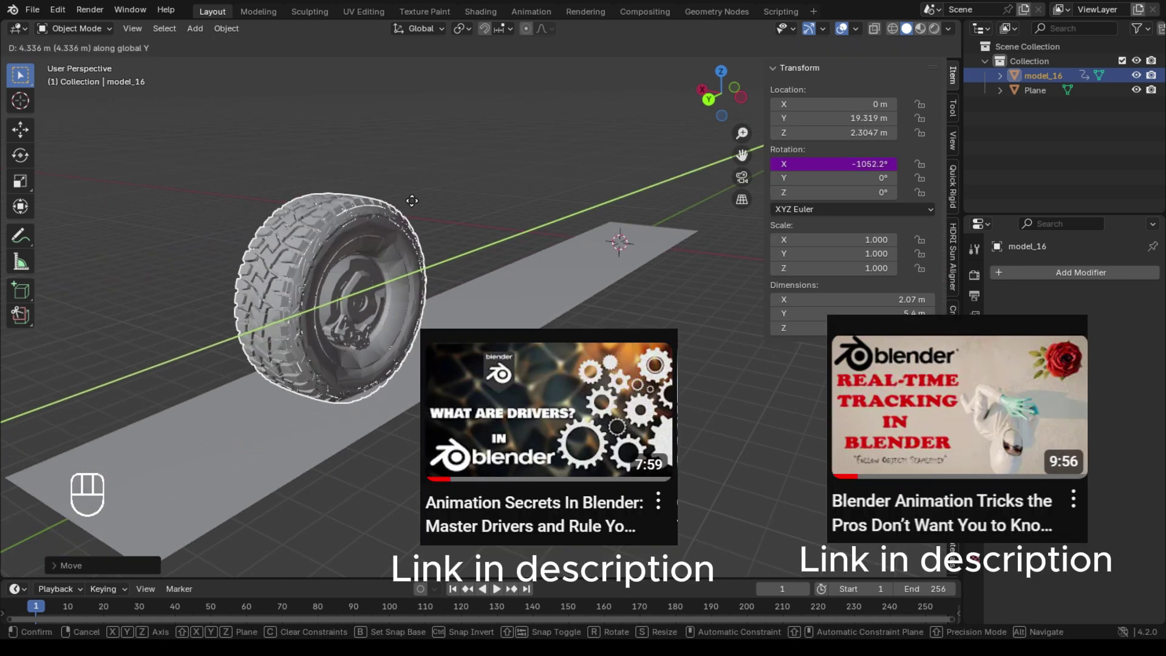
click(625, 126)
scroll(625, 127, down, 2)
middle_drag(626, 127, 738, 103)
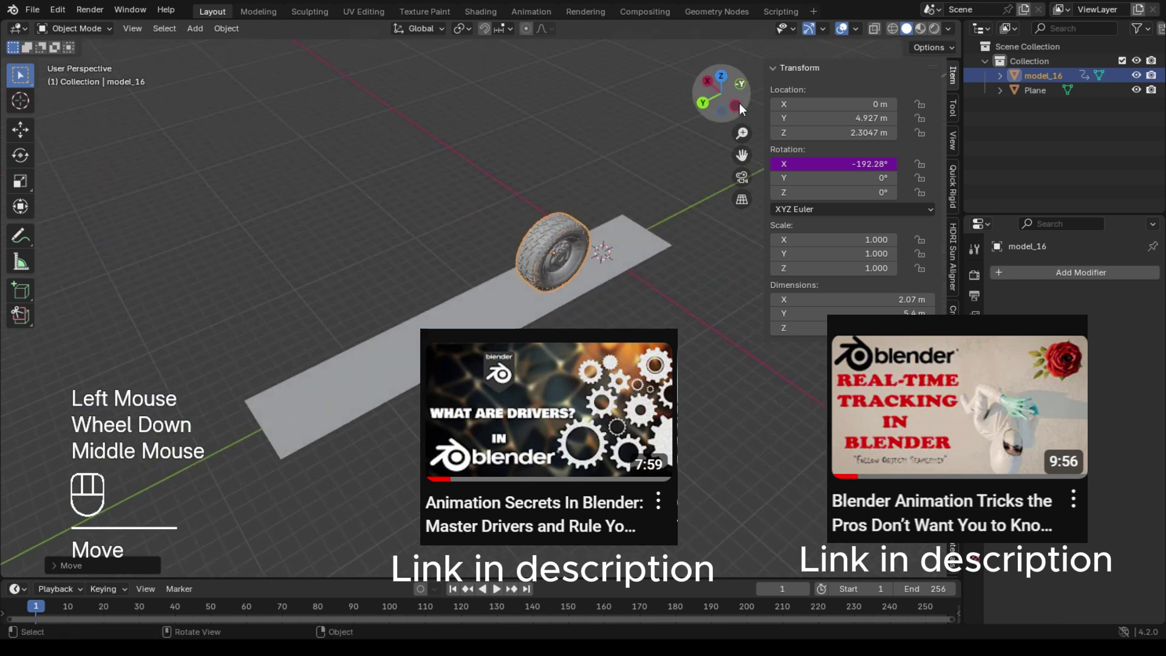
In the top view, move the wheel along Y to the strip's starting end, at about -1.3 m
click(715, 89)
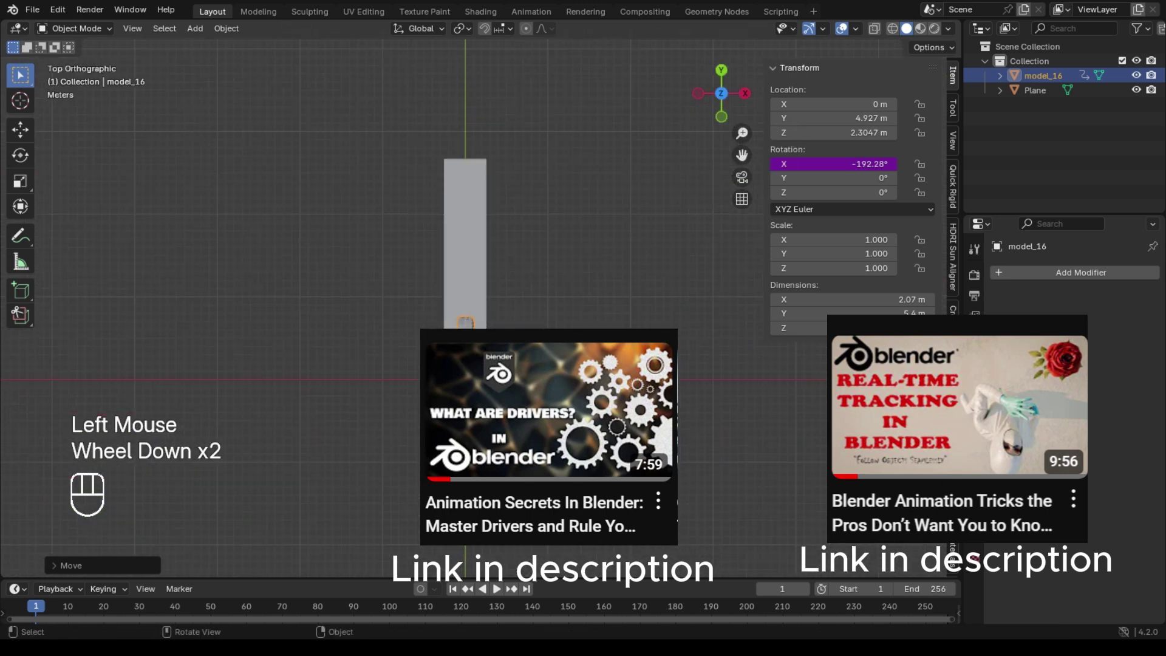
scroll(482, 298, up, 2)
key(g)
key(y)
click(486, 449)
Enlarge the timeline and keyframe the wheel's starting transforms at frame 1, then go to frame 121
drag(372, 577, 368, 513)
key(i)
click(497, 525)
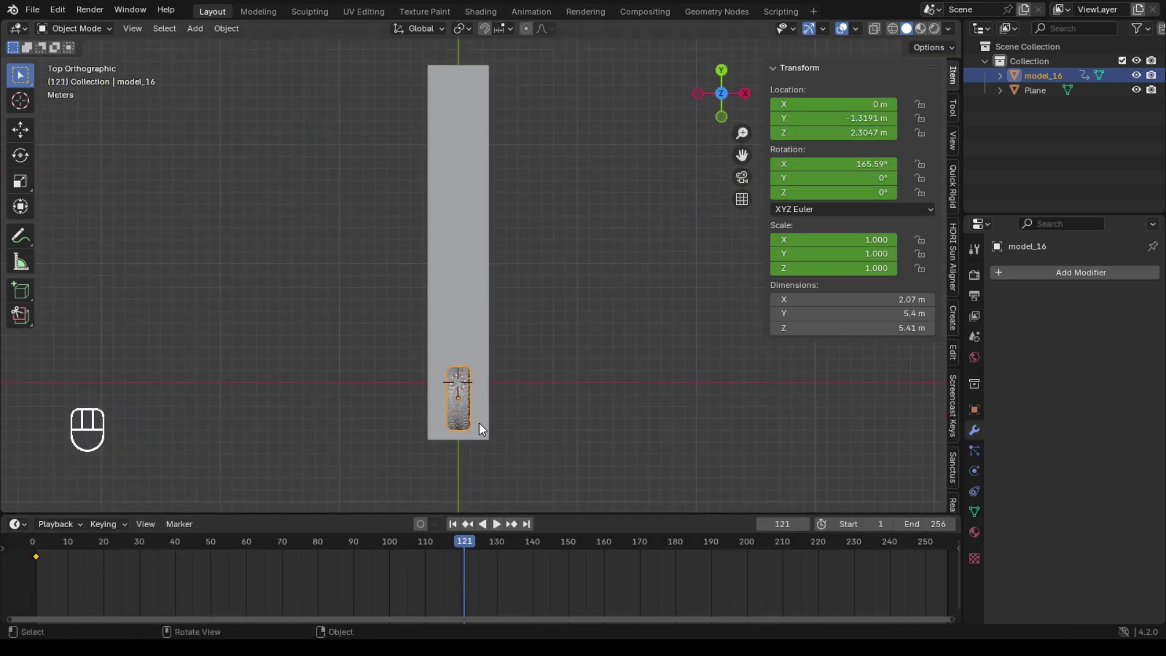
Move the wheel along Y to the far end of the strip and keyframe its transforms at frame 121
click(492, 127)
key(i)
middle_drag(491, 127, 598, 73)
Play the rolling animation and set the scene's end frame to 122
key(space)
drag(926, 524, 850, 524)
scroll(634, 213, up, 3)
shift+middle_drag(635, 213, 559, 293)
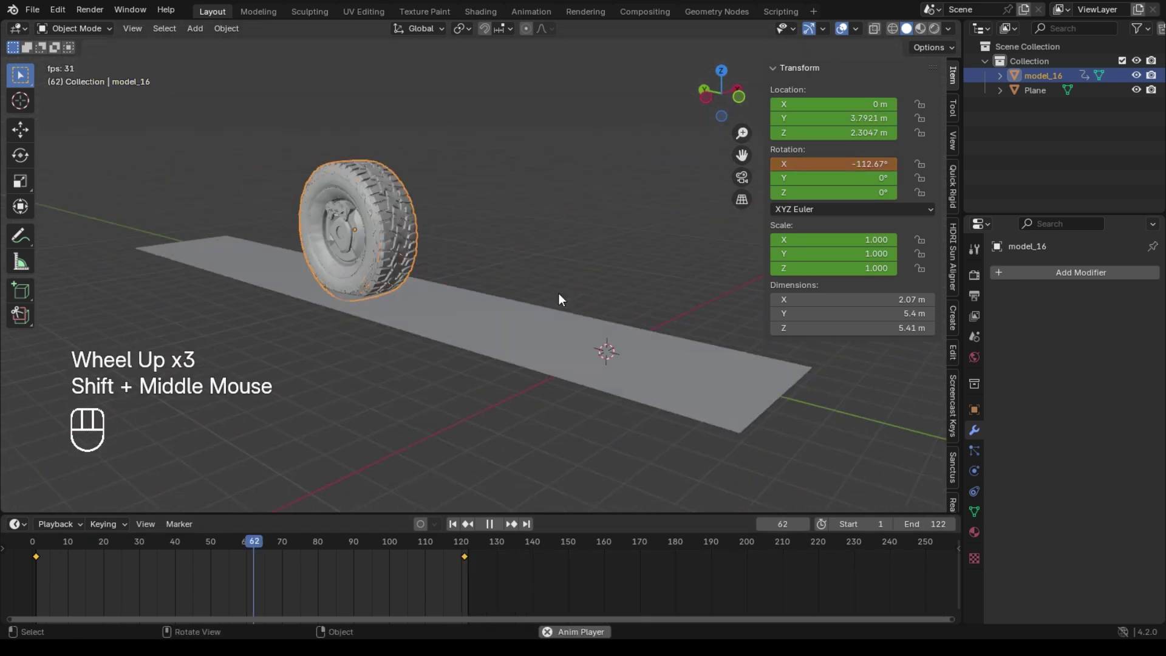
click(559, 293)
Set all of the wheel's keyframes to Linear interpolation so it rolls at a constant speed
click(356, 563)
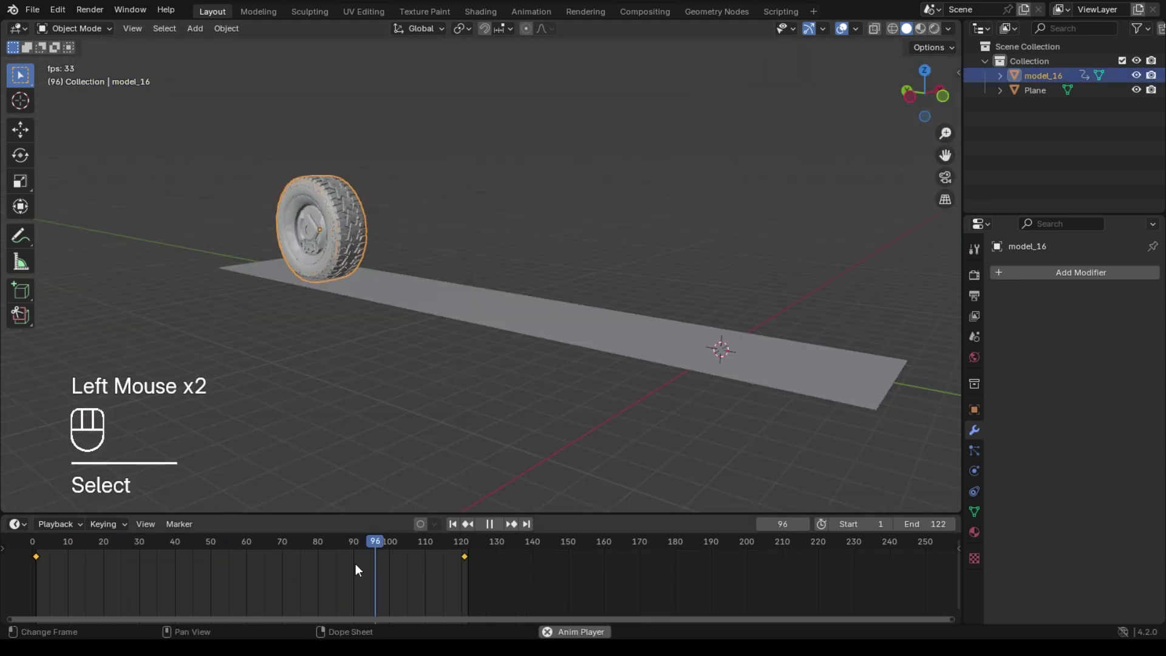
key(a)
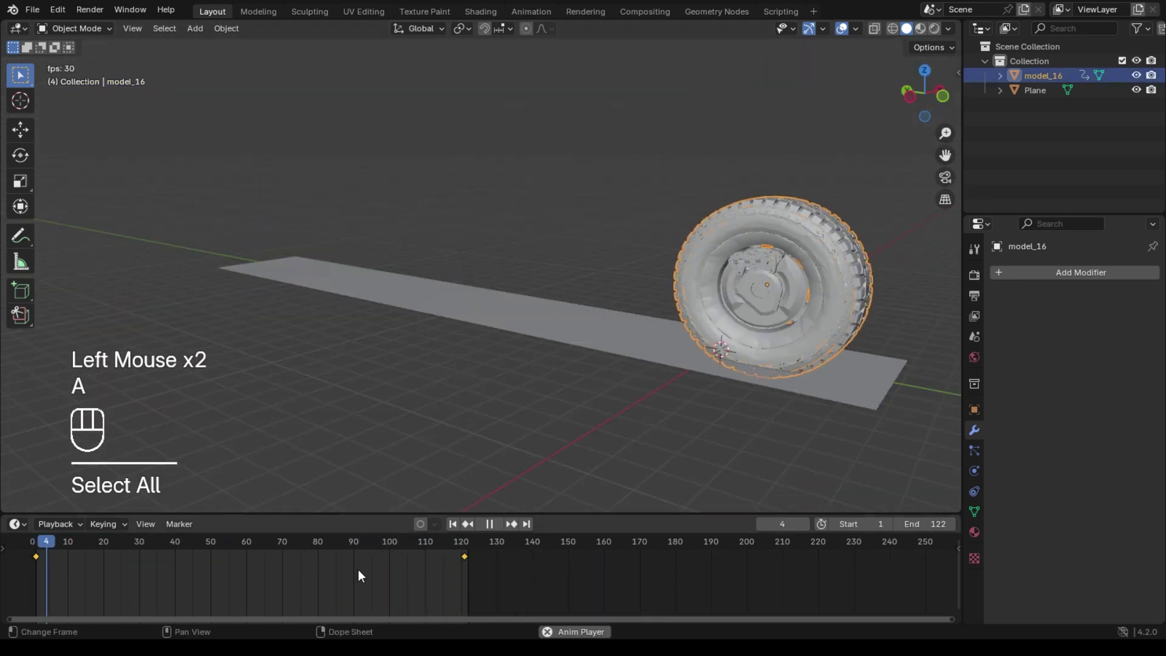
key(t)
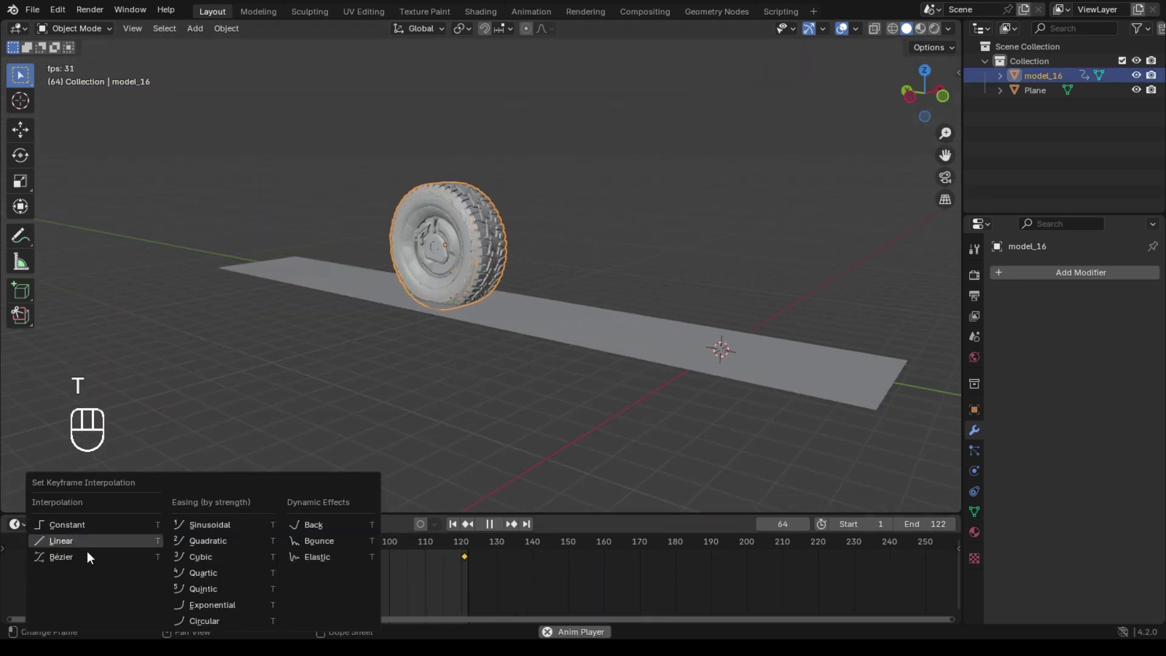
click(86, 552)
click(275, 434)
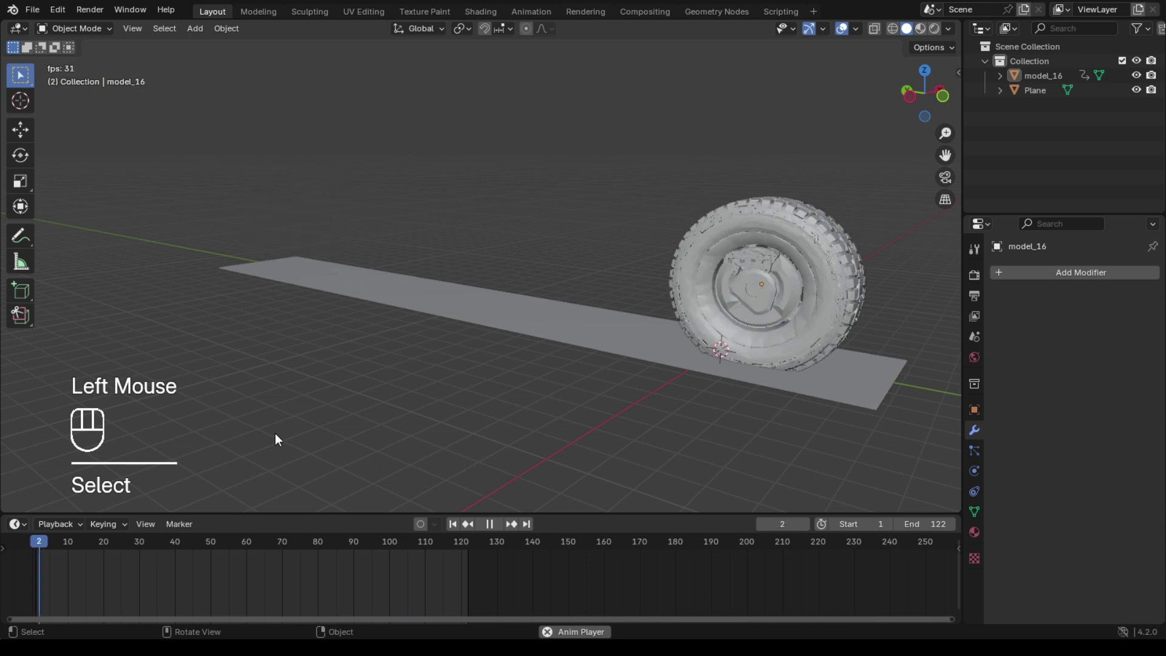
Lengthen the plane strip by scaling it along the Y axis only
click(490, 339)
key(s)
key(y)
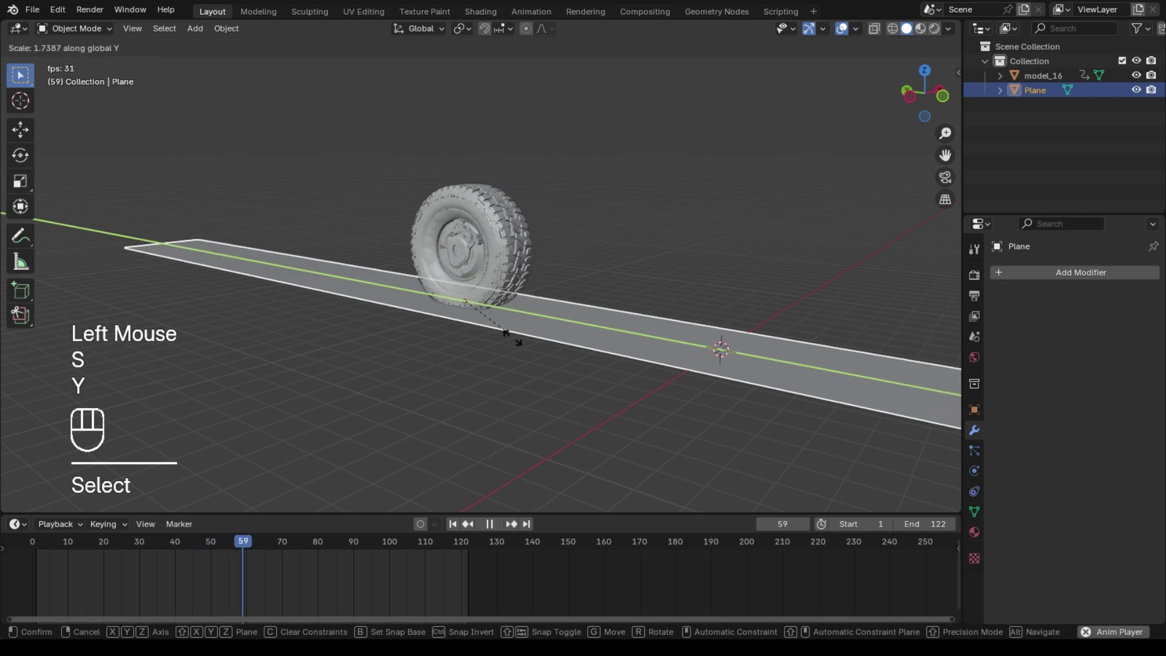
click(520, 360)
scroll(515, 345, down, 2)
shift+middle_drag(515, 345, 574, 384)
Apply the scale of the plane and the wheel
click(419, 280)
scroll(401, 290, up, 2)
key(ctrl+a)
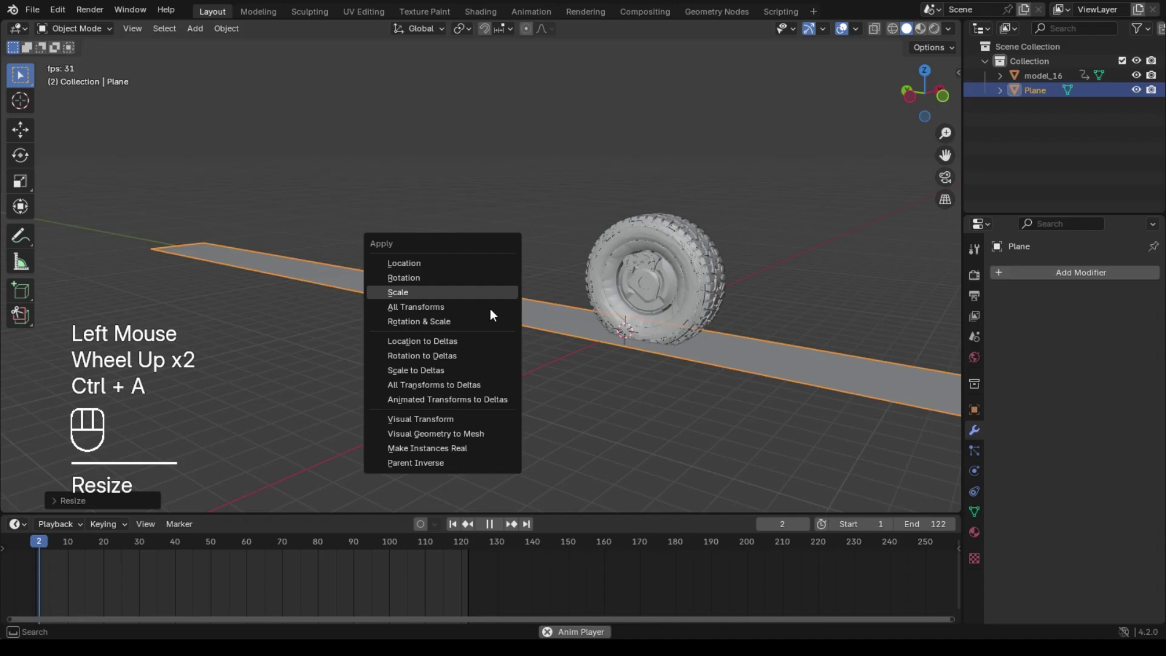
click(490, 308)
click(498, 269)
key(ctrl+a)
click(498, 268)
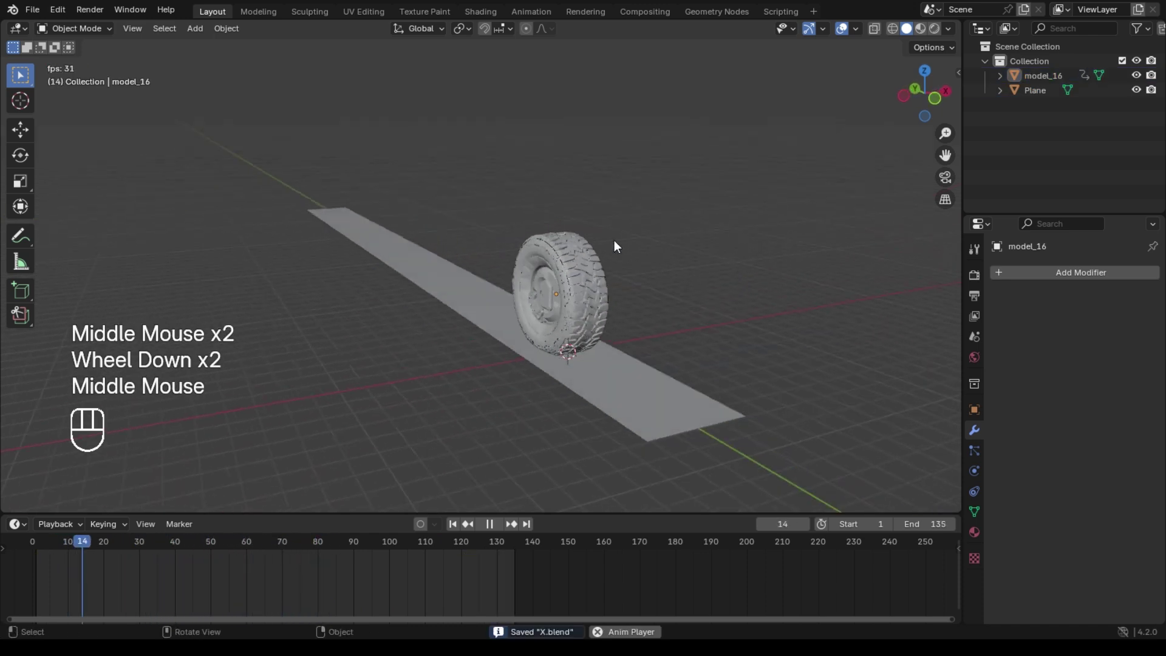
Add Dynamic Paint physics to the plane and make it a canvas
scroll(622, 249, up, 2)
shift+middle_drag(759, 157, 647, 193)
shift+scroll(558, 355, up, 1)
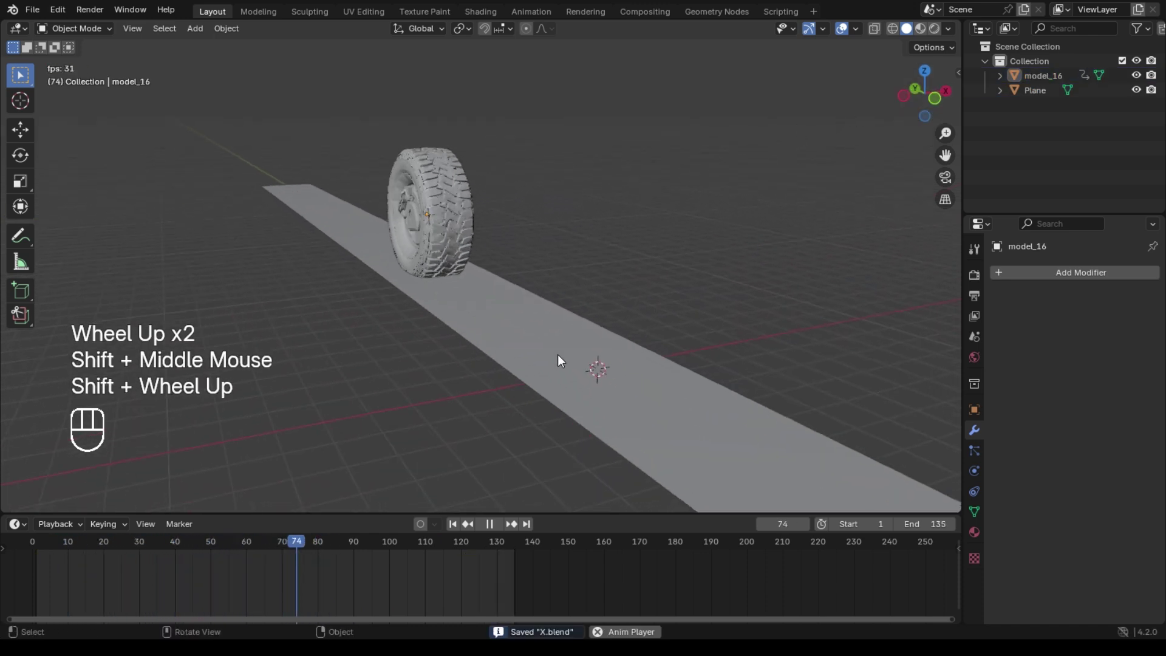
click(580, 349)
click(980, 472)
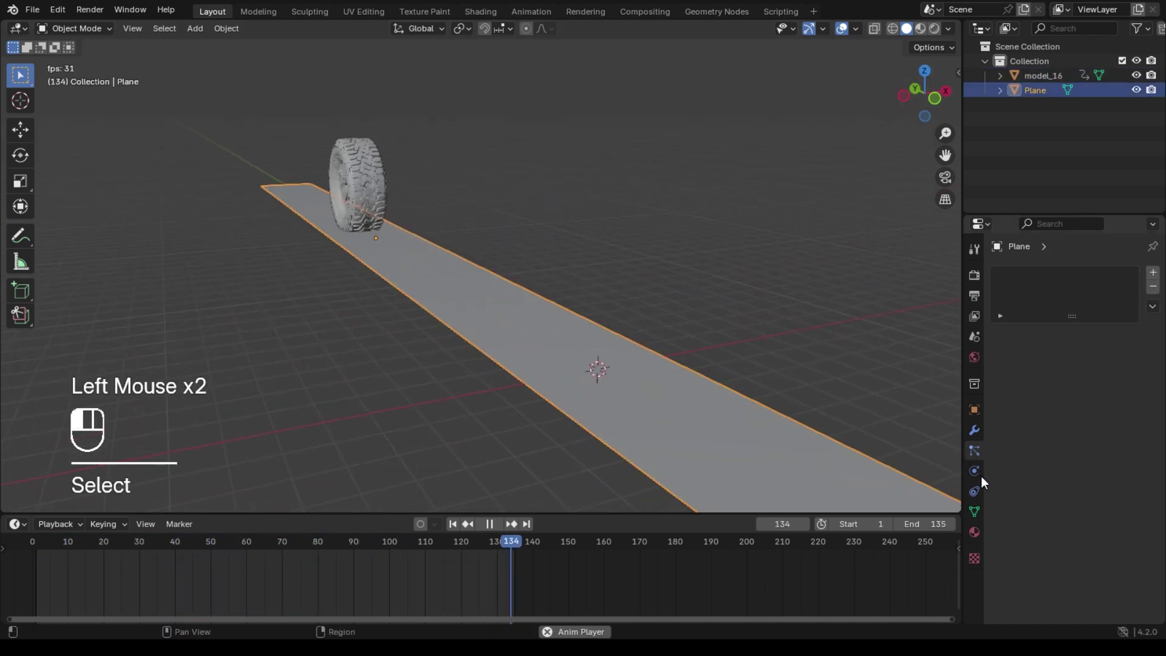
click(981, 478)
click(1067, 320)
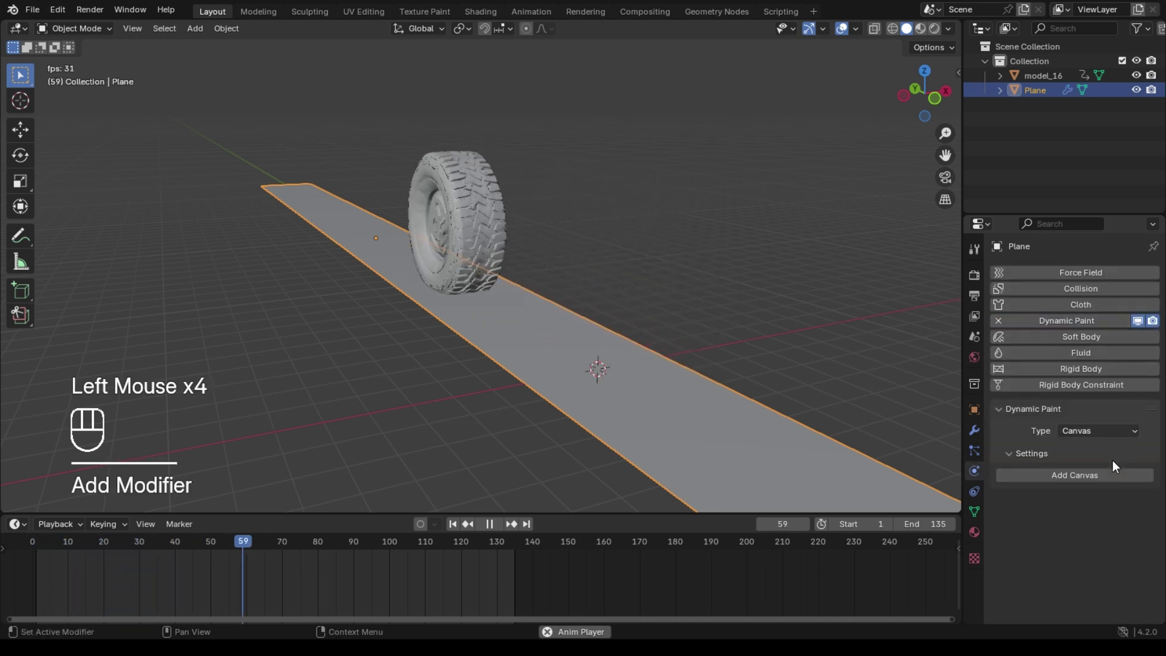
click(1083, 477)
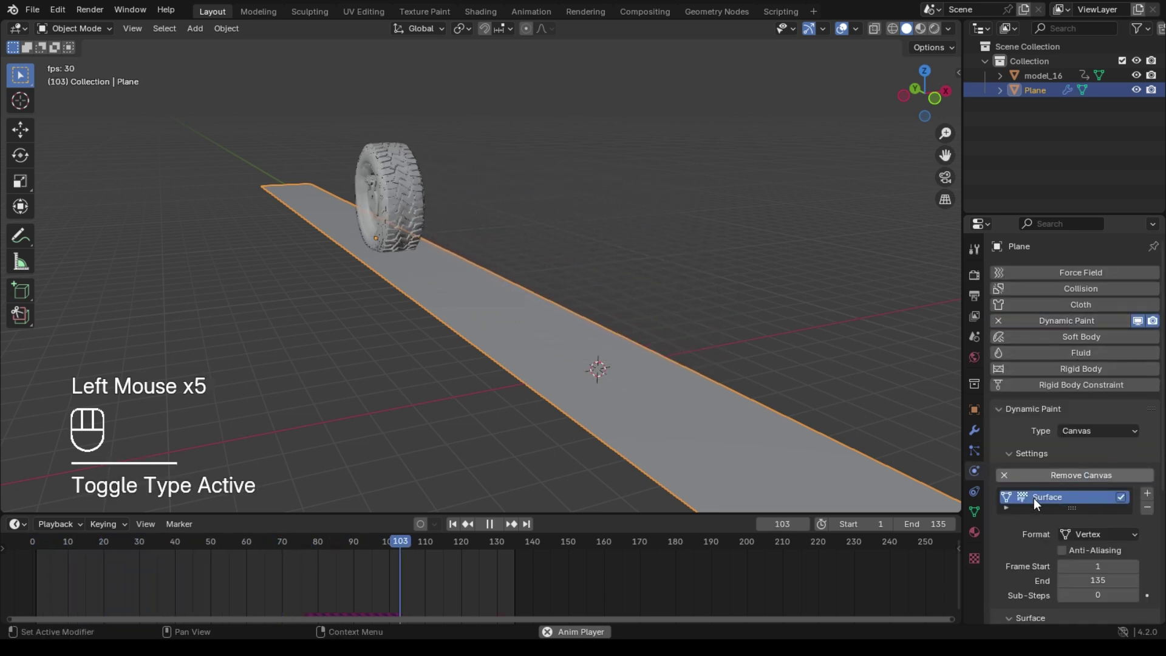
scroll(1039, 492, down, 2)
Add Dynamic Paint physics to the wheel and make it a brush
shift+middle_drag(697, 389, 639, 351)
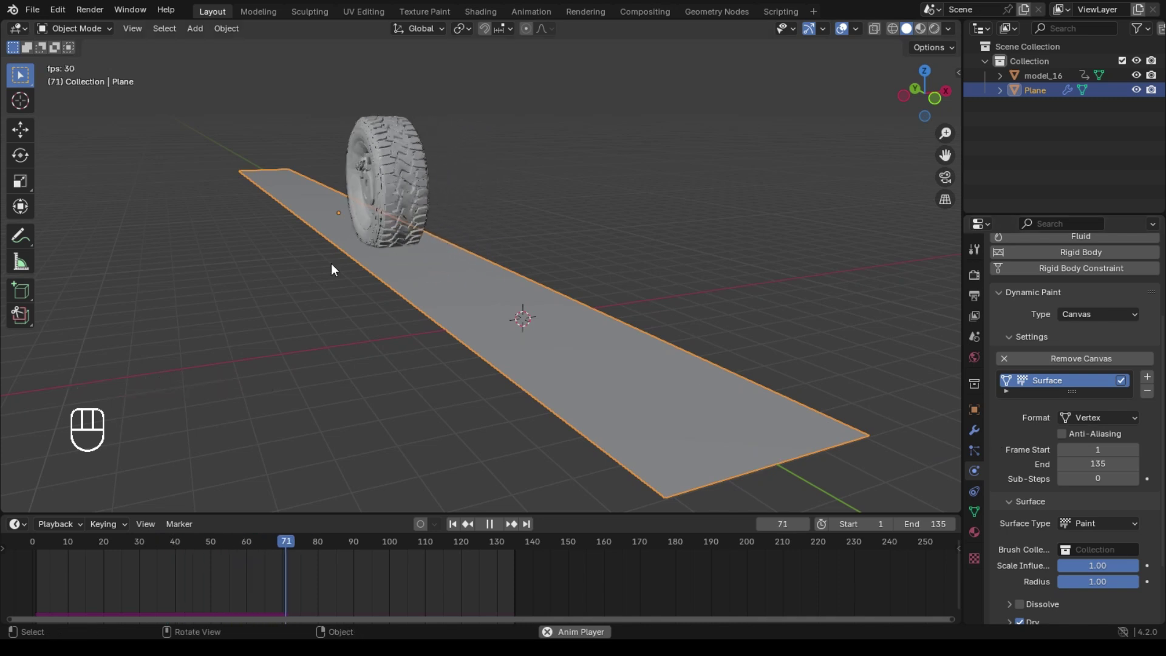
click(374, 188)
click(1064, 321)
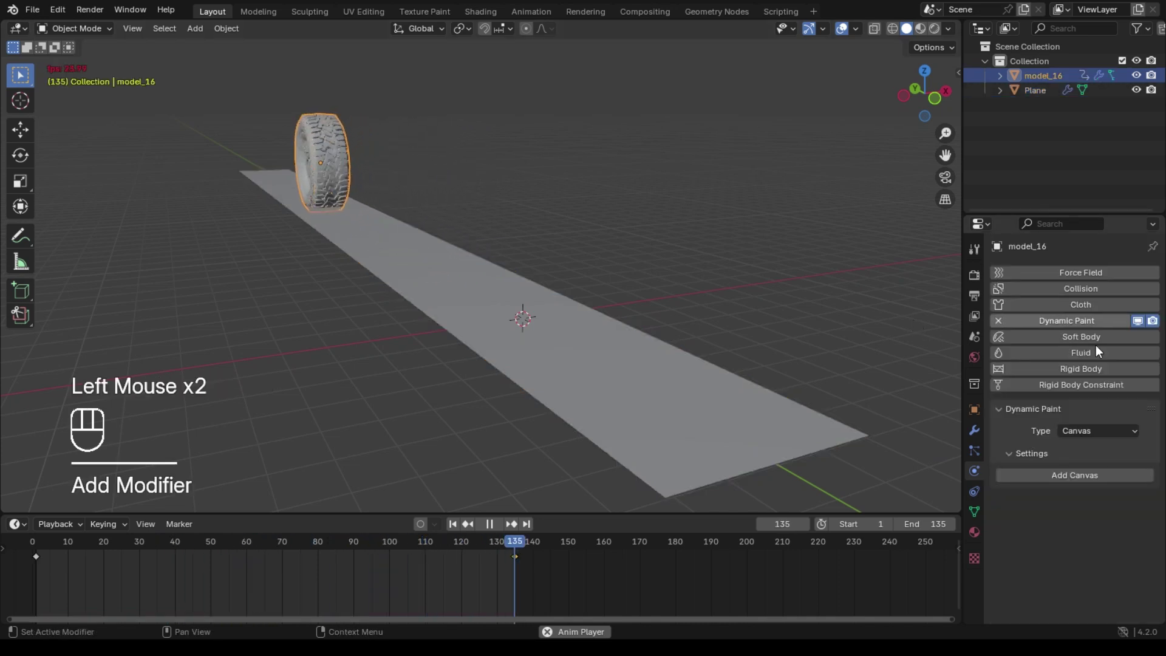
click(1093, 432)
click(1080, 426)
click(1085, 433)
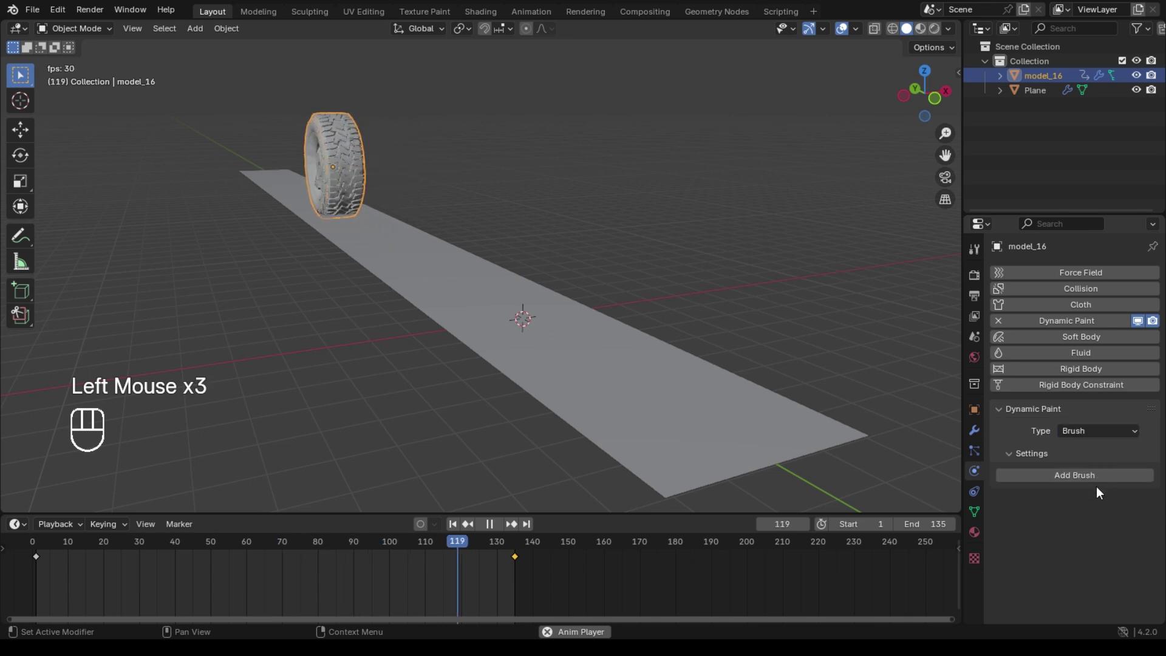
click(1093, 476)
scroll(1094, 490, down, 6)
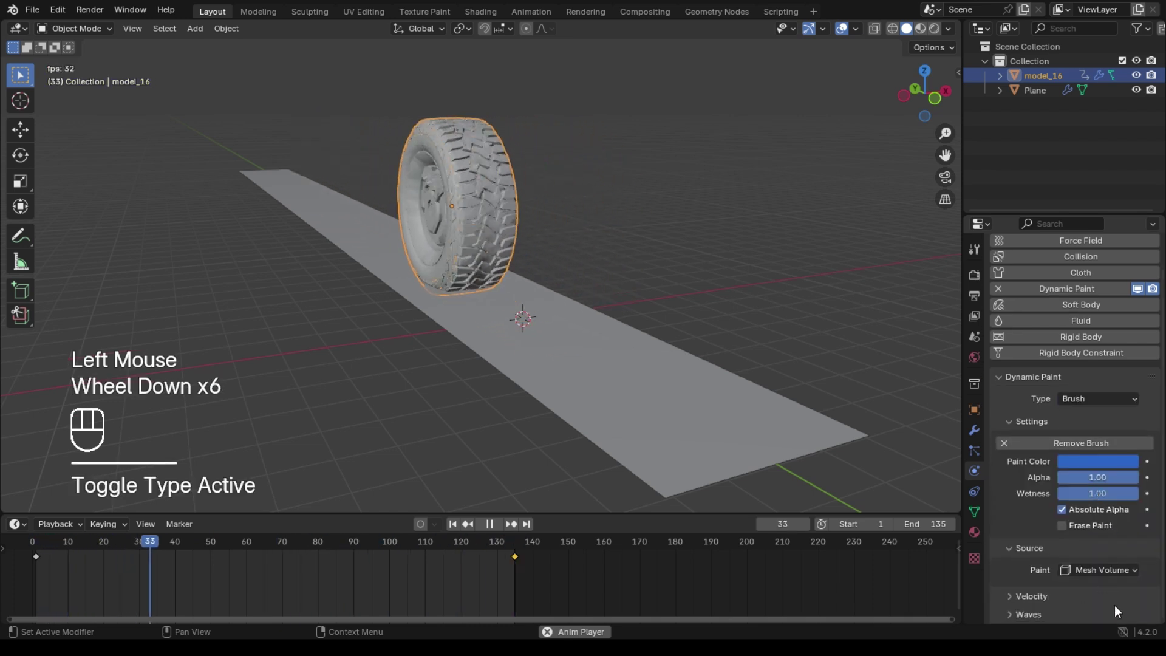
Add a camera and align it to a close side view of the wheel in a second viewport
scroll(549, 360, up, 2)
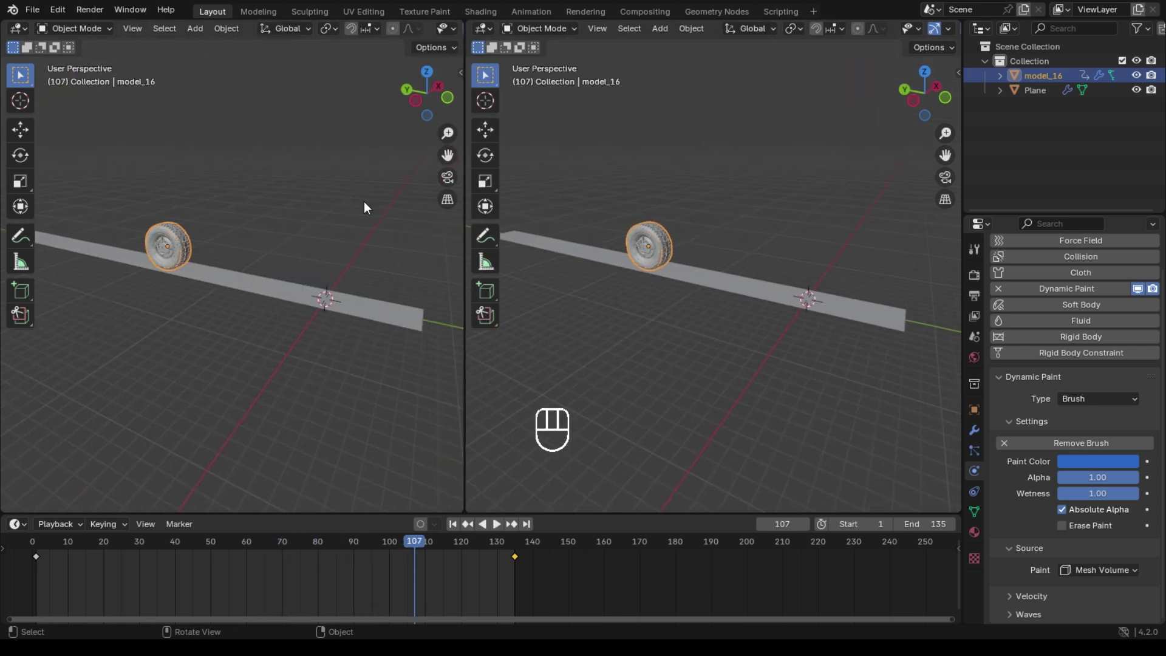
key(shift+a)
click(221, 501)
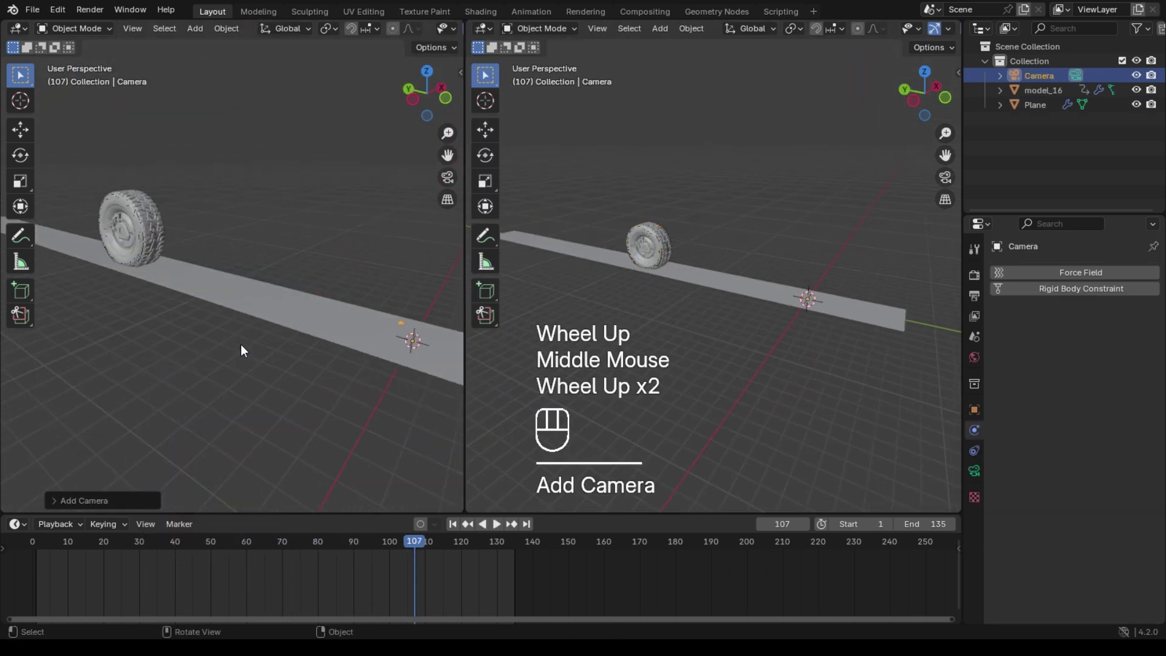
shift+middle_drag(240, 344, 331, 414)
middle_drag(331, 415, 287, 385)
scroll(287, 385, up, 1)
key(ctrl+alt+KP_0)
Adjust the camera's height along the Z axis
click(355, 292)
key(g)
key(z)
click(378, 406)
Give the camera a Track To constraint targeting model_16 and play the animation
click(974, 451)
click(1075, 272)
click(987, 374)
click(667, 256)
key(space)
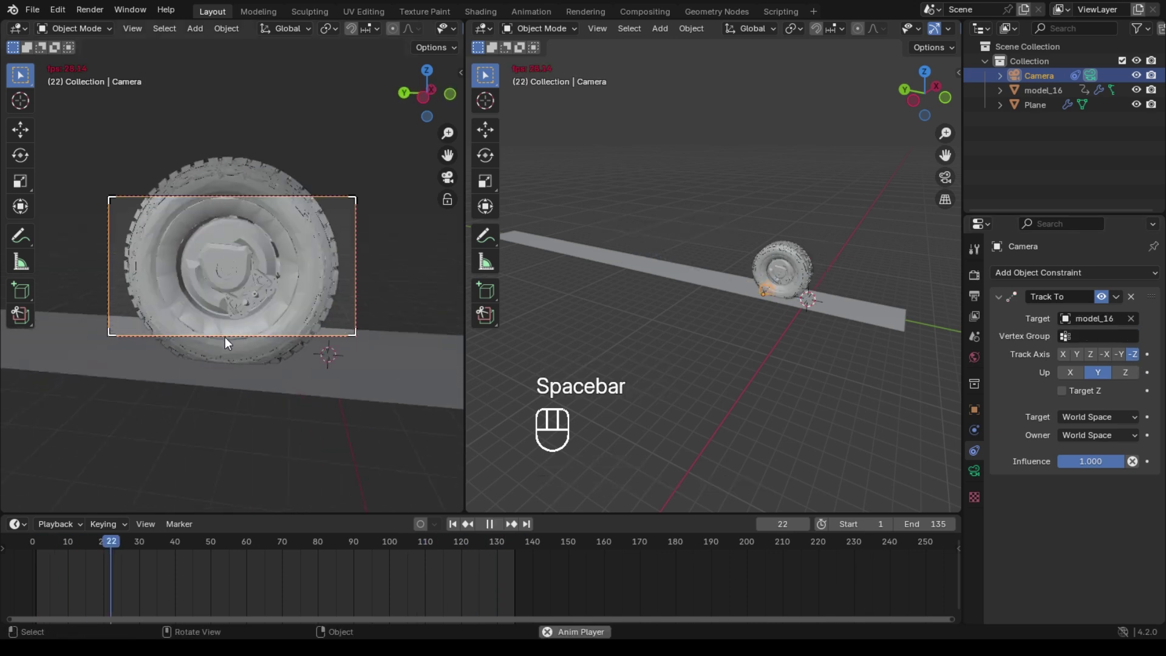
Reposition the camera so that the wheel fits inside its frame
key(g)
click(409, 292)
click(424, 351)
right_click(323, 293)
click(323, 294)
click(263, 327)
scroll(262, 327, up, 5)
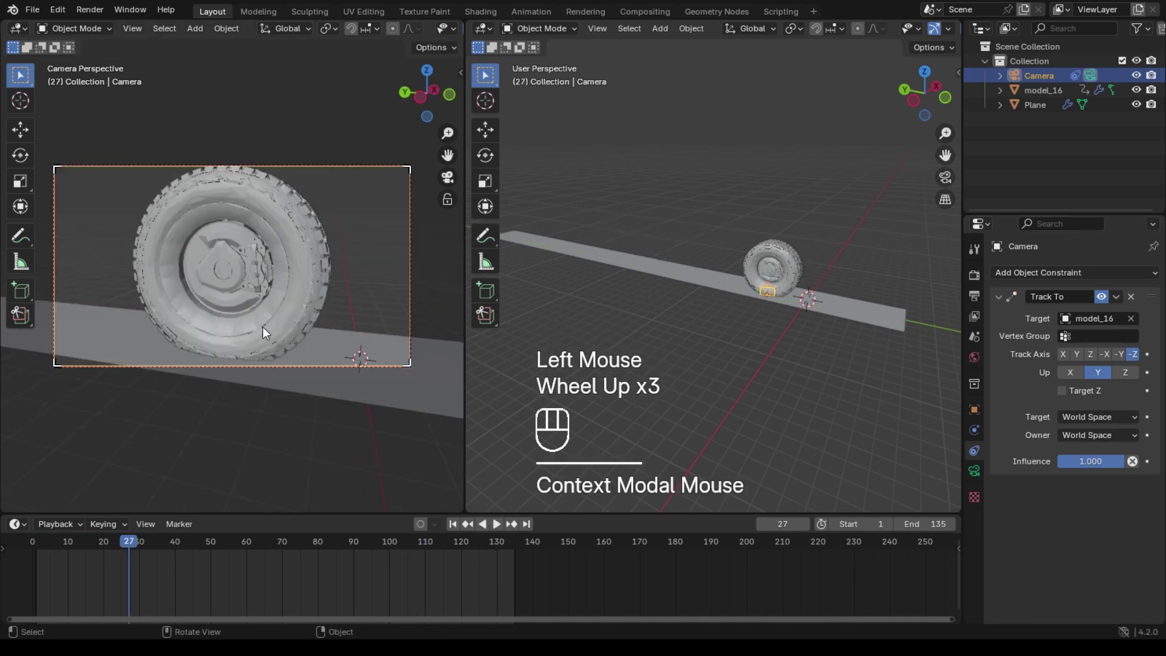
Hide the toolbar, gizmos and overlays in the camera viewport and make that viewport narrow beside the main view
key(space)
key(t)
drag(465, 305, 606, 285)
click(472, 29)
click(504, 29)
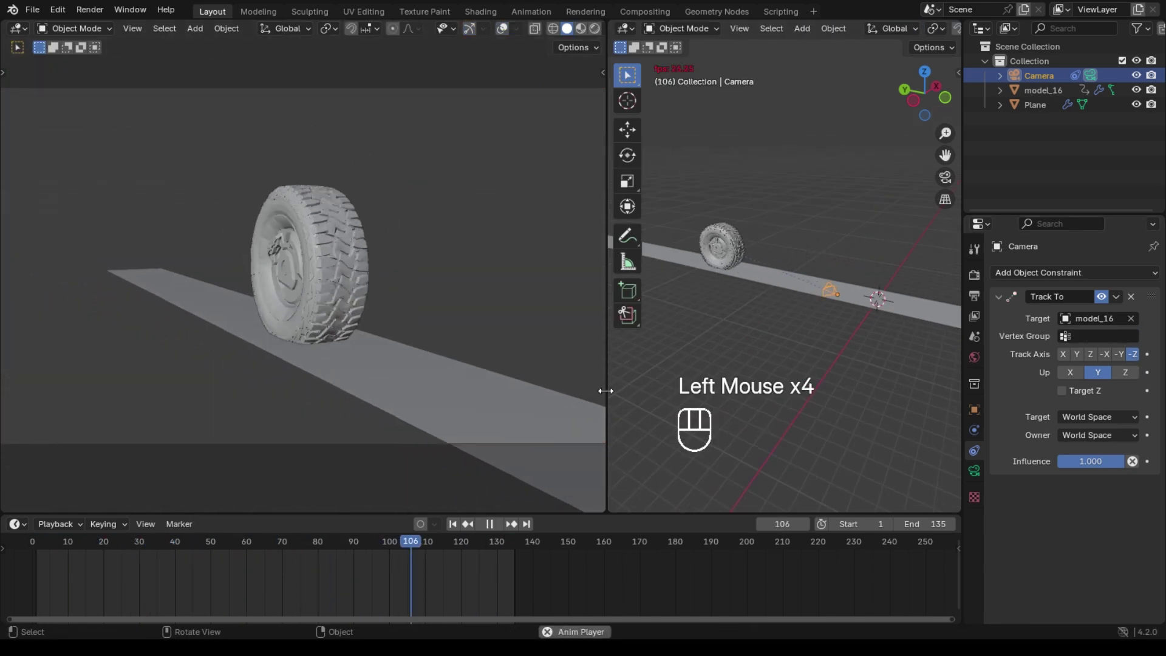
drag(605, 391, 243, 395)
Set the plane's Dynamic Paint canvas surface type to Displace
scroll(224, 396, up, 1)
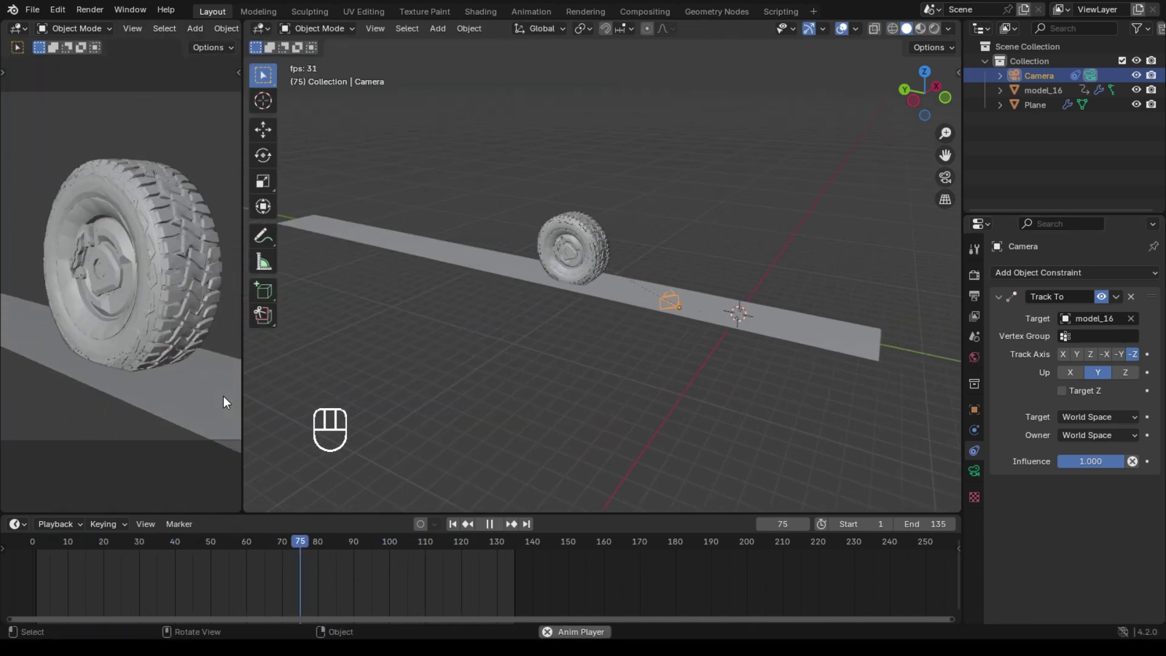
scroll(698, 375, up, 1)
scroll(632, 376, up, 1)
mouse_move(699, 375)
middle_down()
mouse_move(632, 377)
mouse_move(601, 306)
mouse_move(603, 318)
middle_up()
scroll(622, 359, up, 1)
click(636, 403)
shift+scroll(601, 306, up, 1)
scroll(601, 305, up, 2)
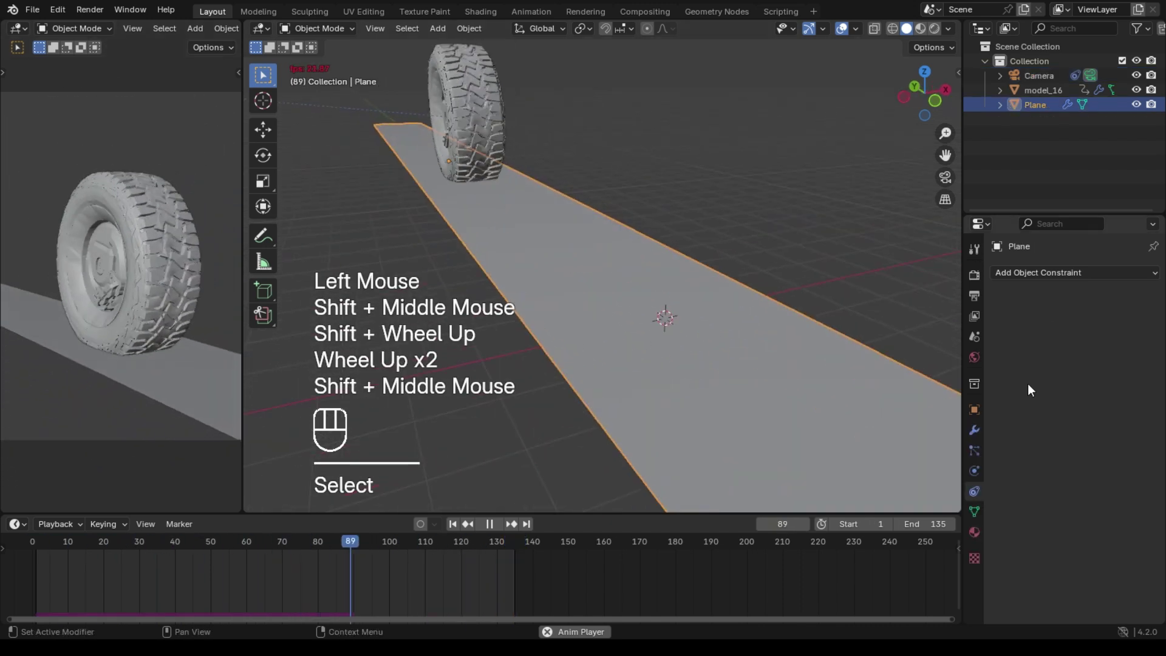
click(974, 472)
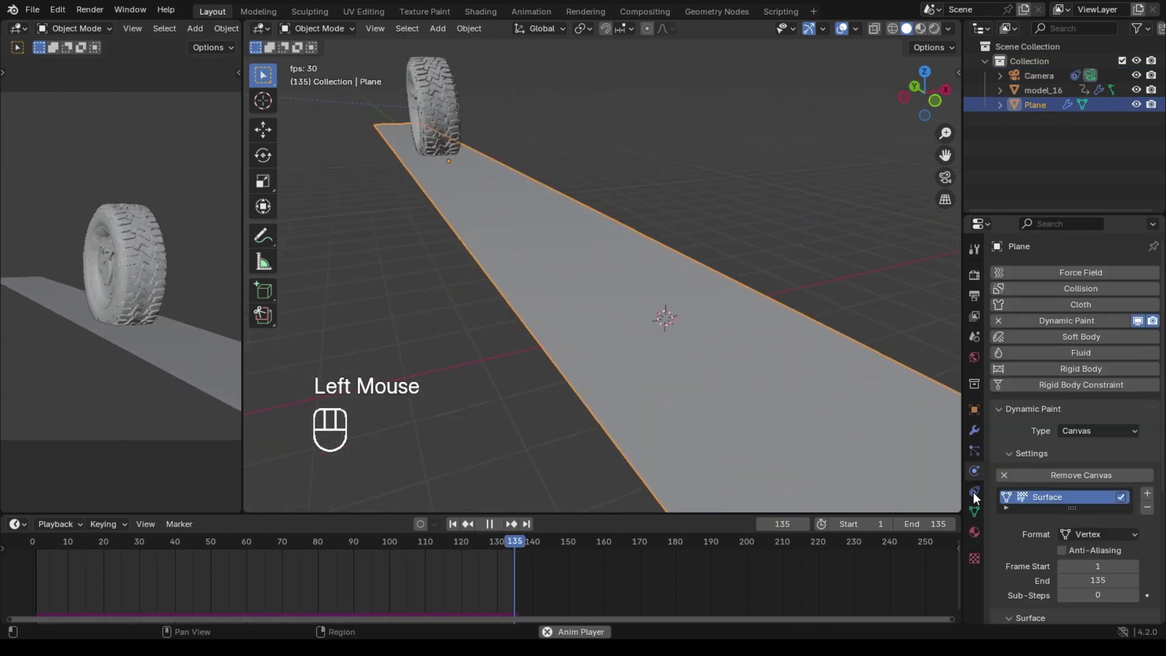
scroll(1106, 465, down, 6)
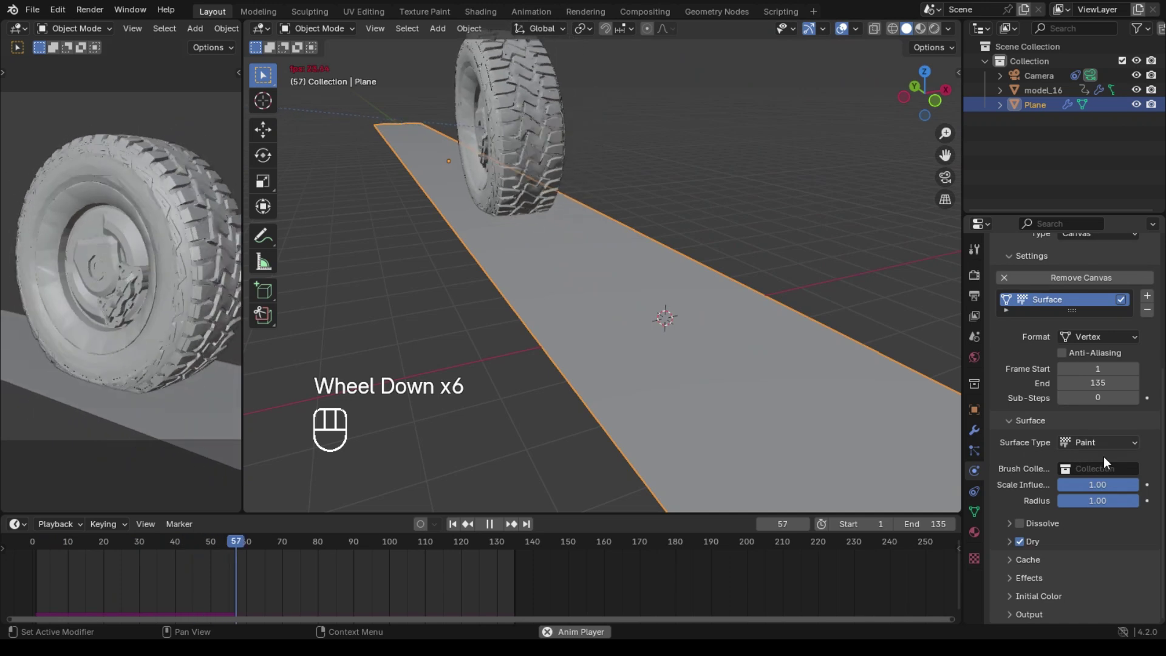
click(1101, 442)
click(1107, 490)
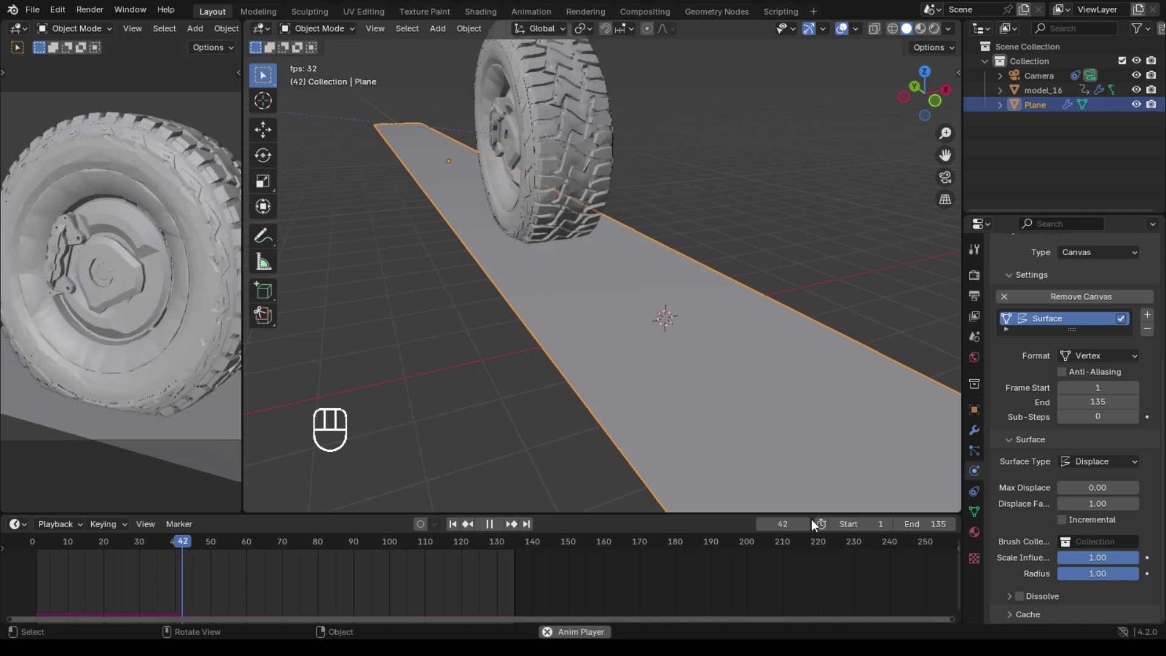
Subdivide the plane's mesh for the first few divisions in Edit Mode
key(Tab)
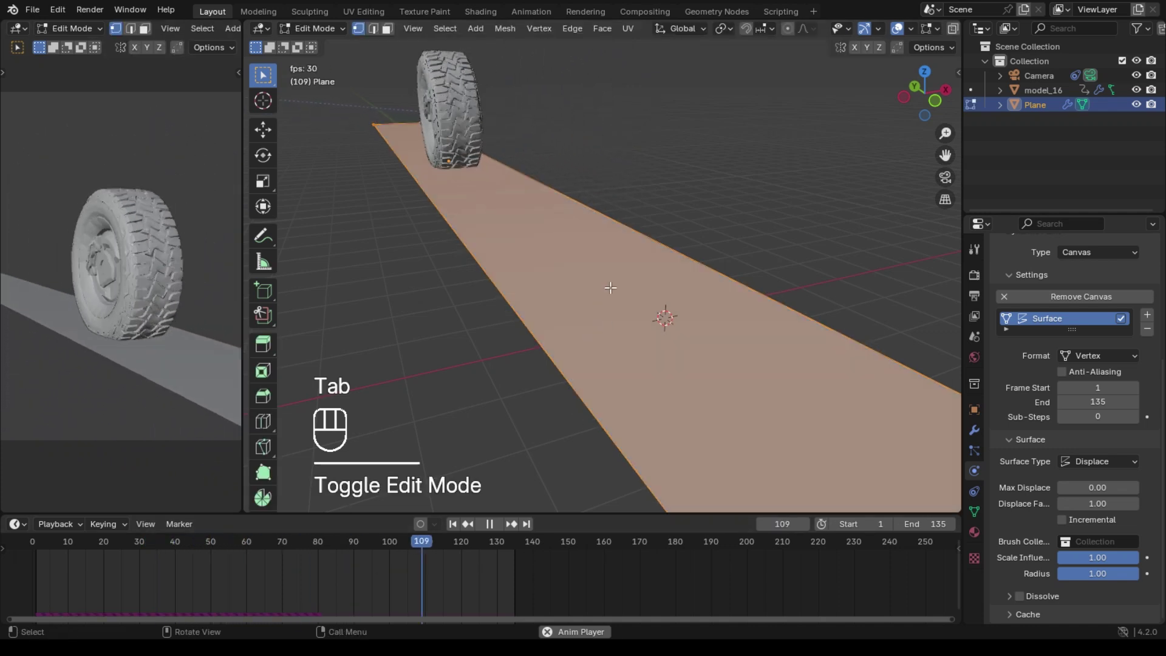
right_click(571, 295)
click(541, 311)
right_click(504, 283)
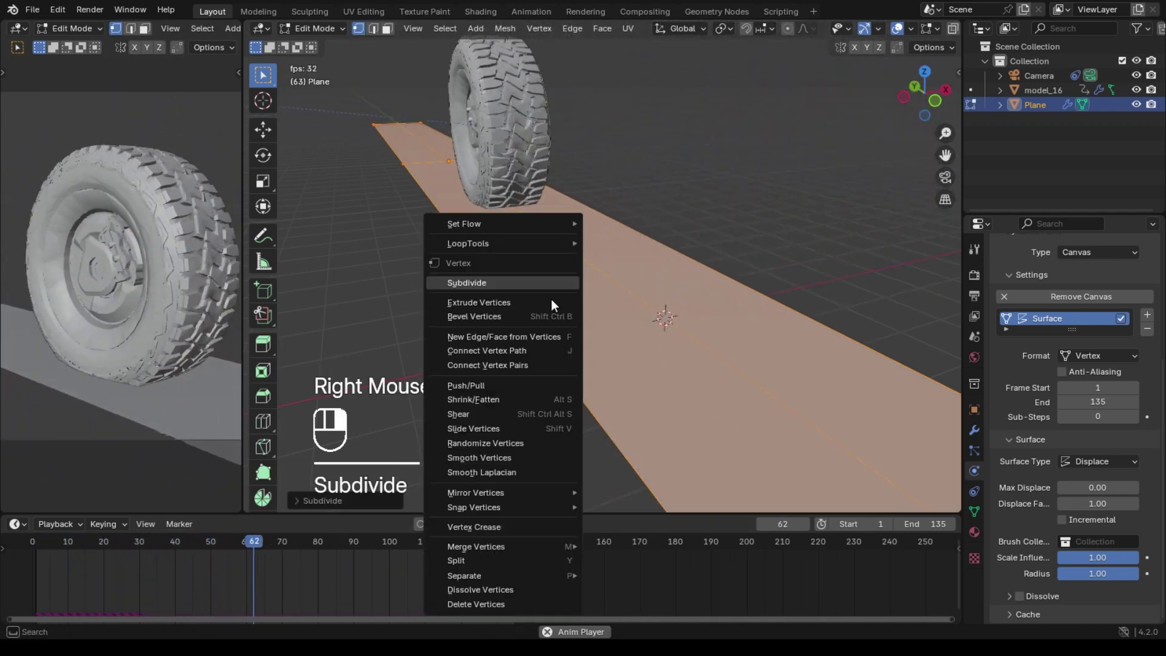
key(Tab)
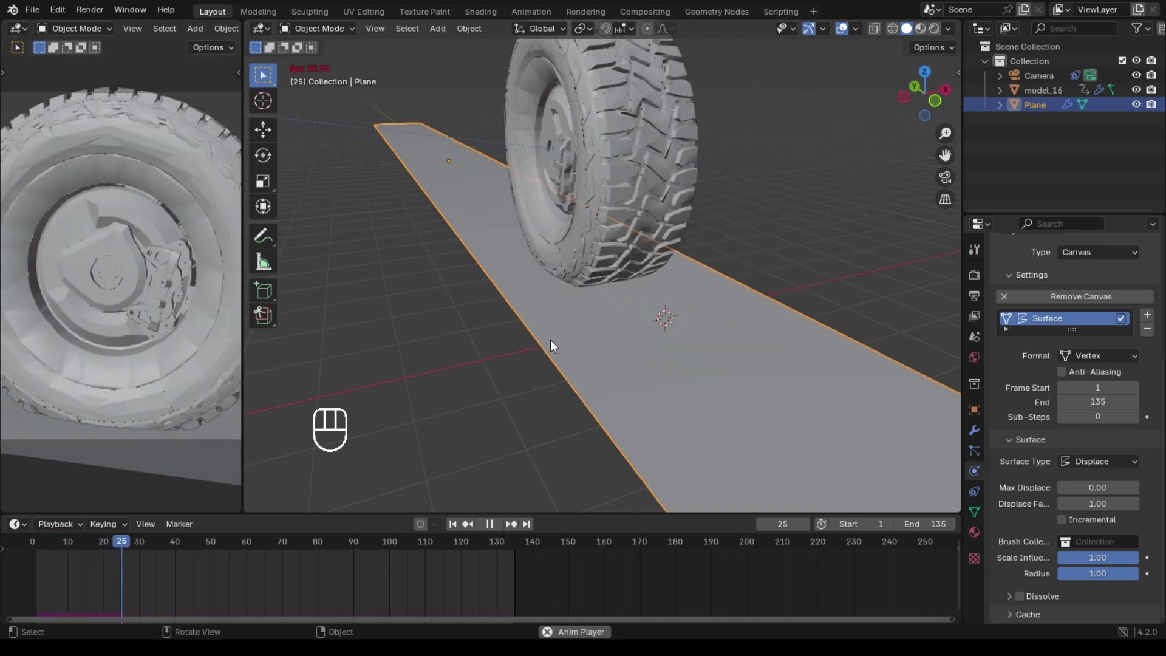
Subdivide the plane several more times into a dense mesh and return to Object Mode
key(Tab)
right_click(628, 323)
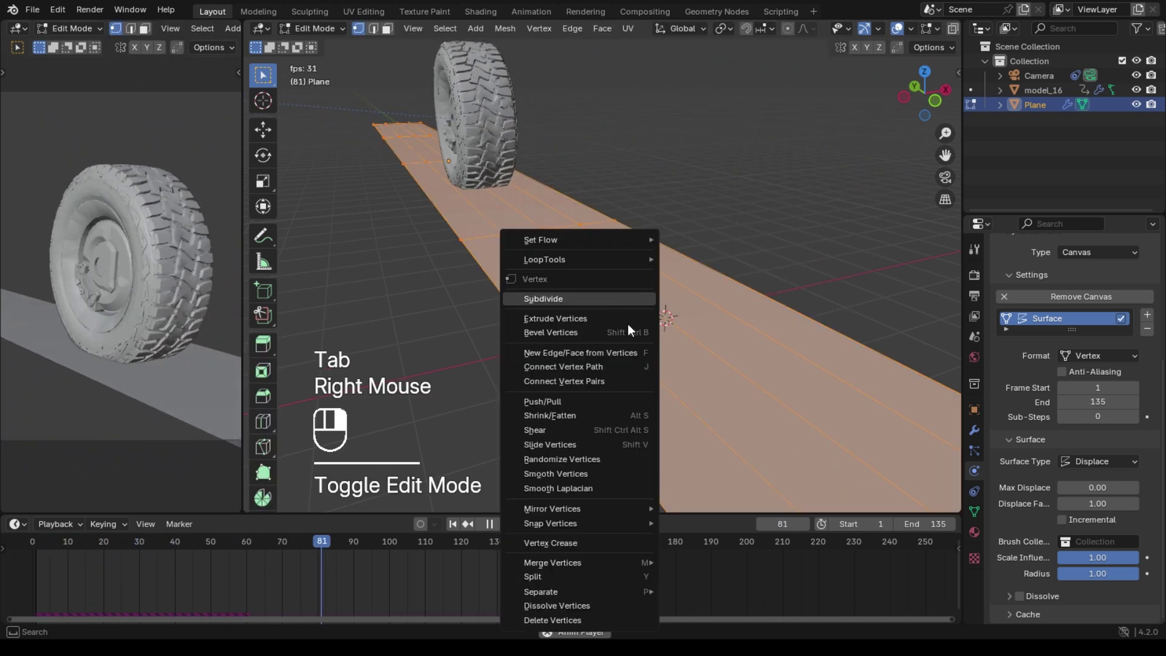
right_click(628, 323)
right_click(628, 323)
right_click(628, 323)
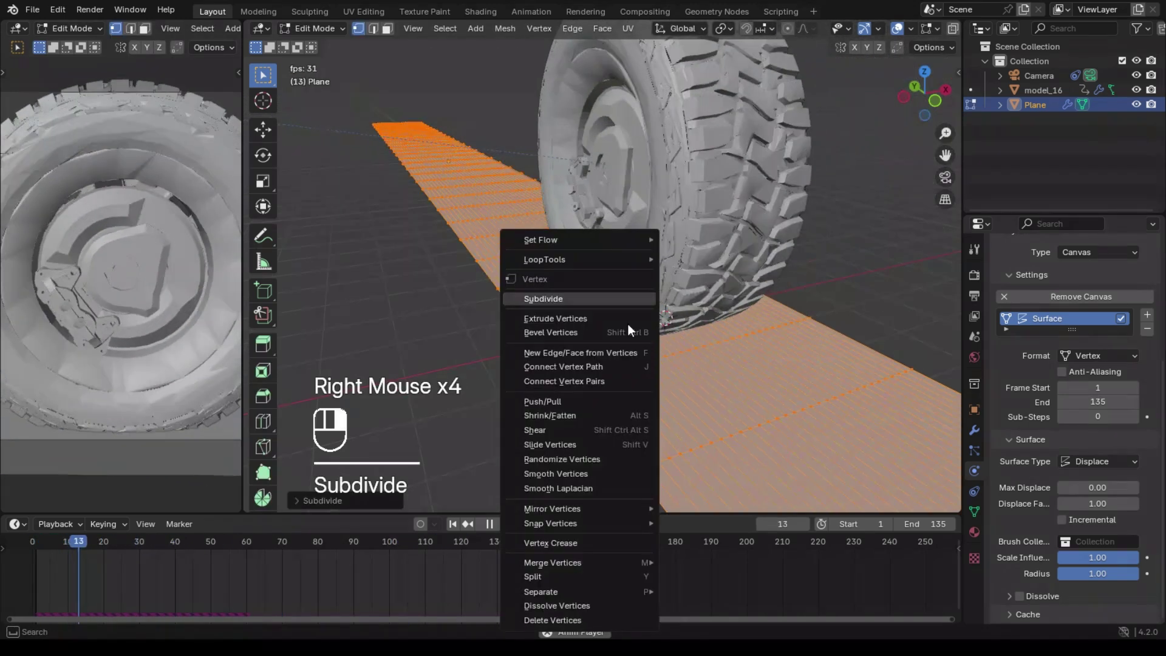
click(628, 323)
key(Tab)
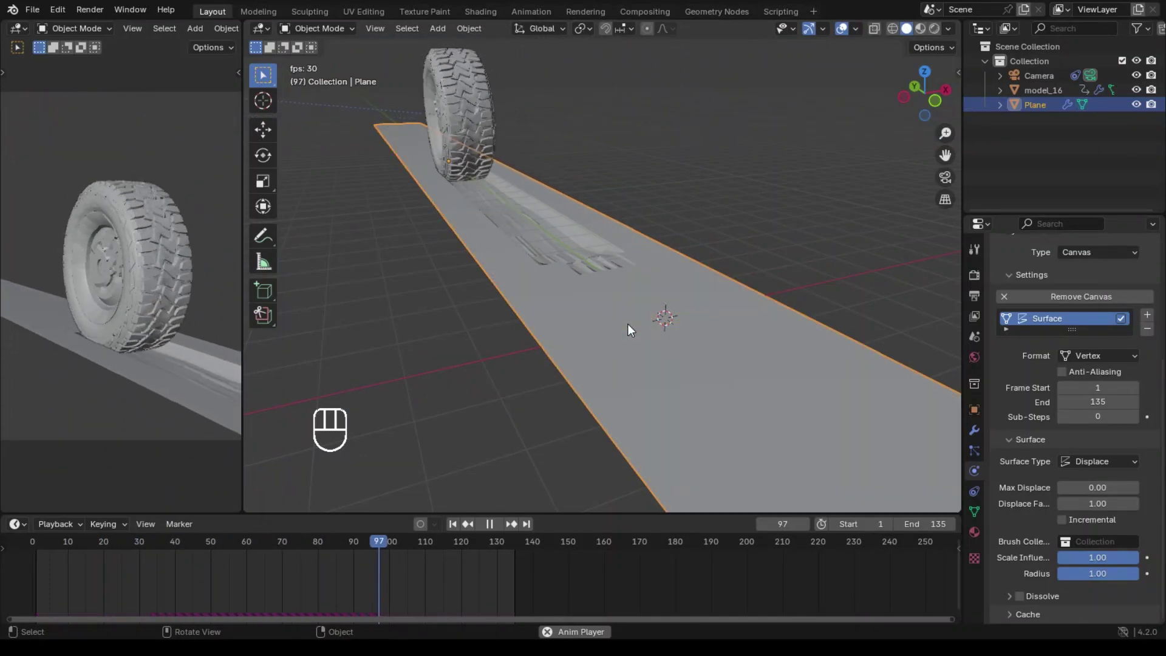
Subdivide the plane once more for finer tyre tracks and review the displacement during playback
scroll(628, 323, up, 2)
scroll(628, 324, down, 1)
shift+middle_drag(628, 324, 600, 351)
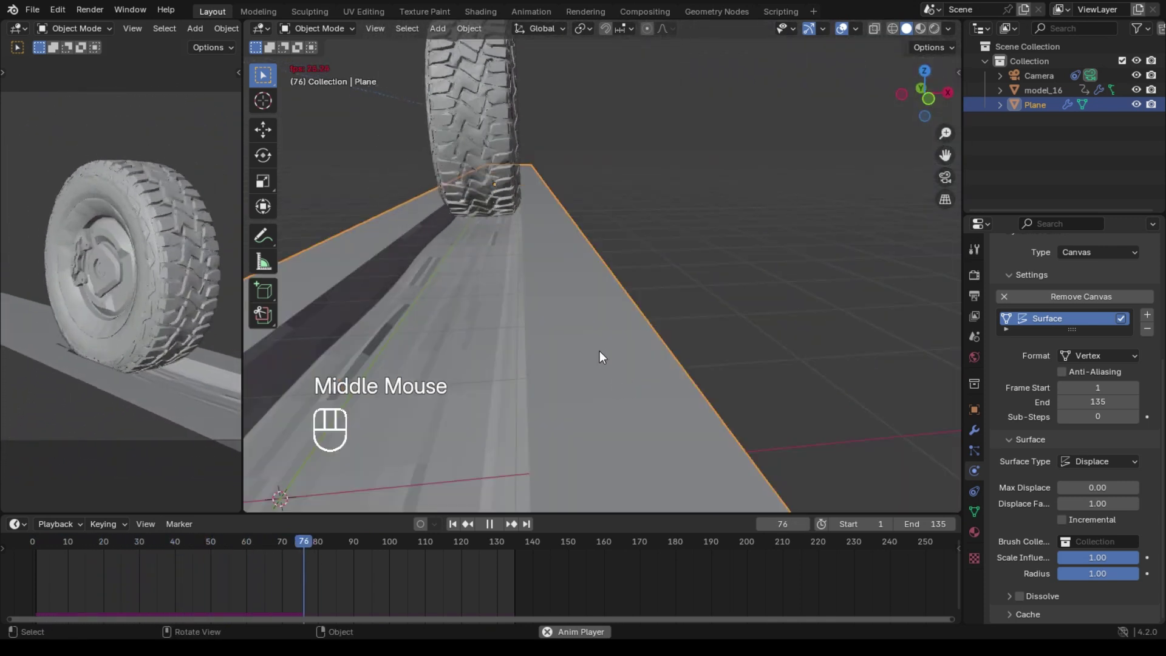
key(Tab)
right_click(559, 319)
click(560, 316)
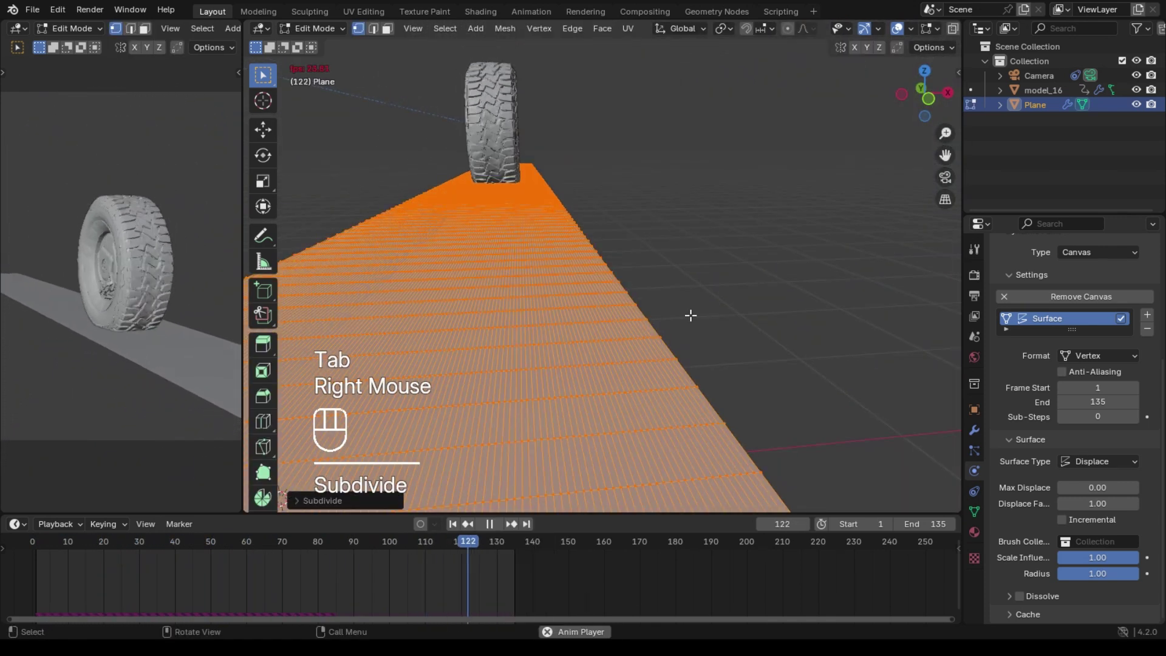
key(Tab)
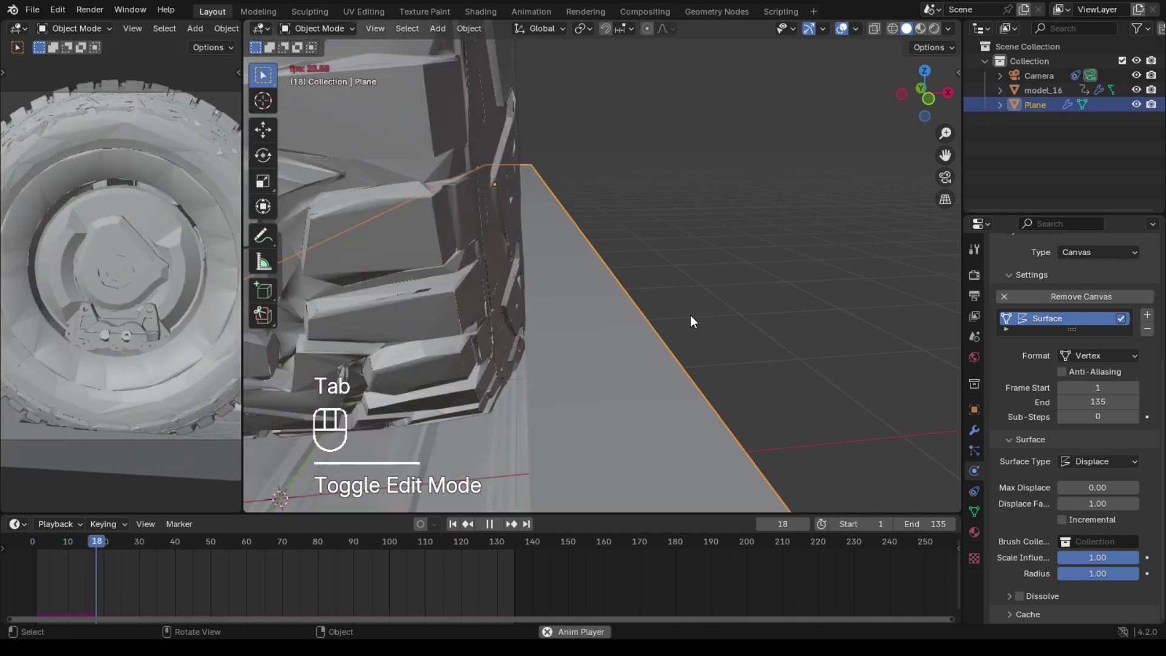
middle_drag(524, 340, 512, 335)
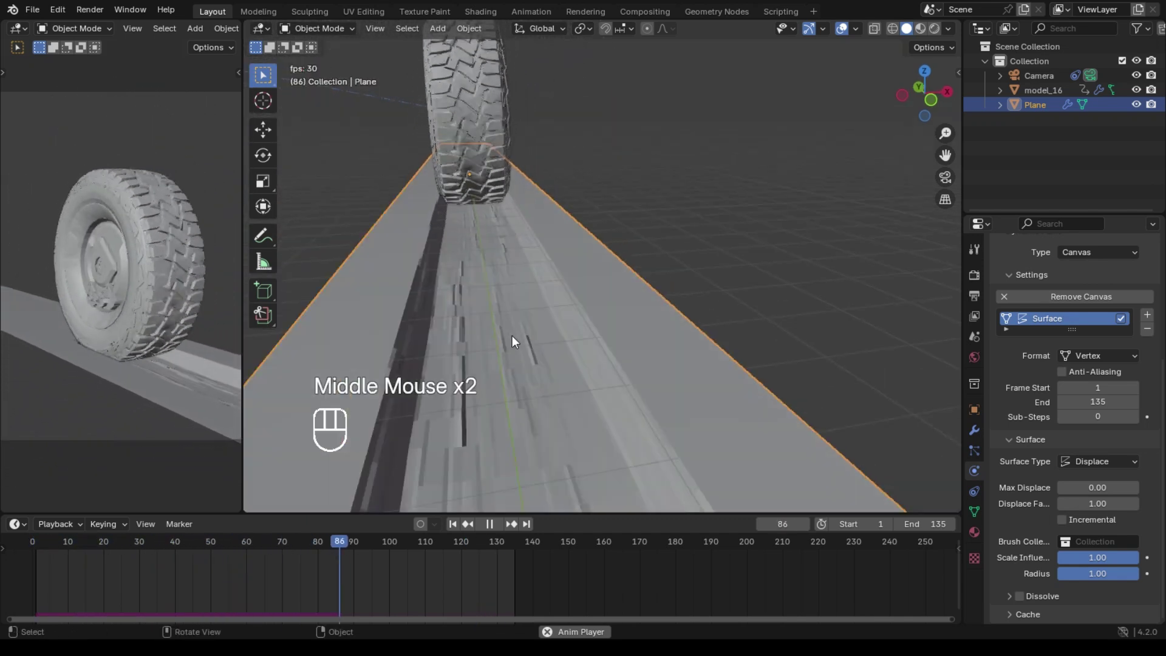
middle_drag(148, 334, 112, 341)
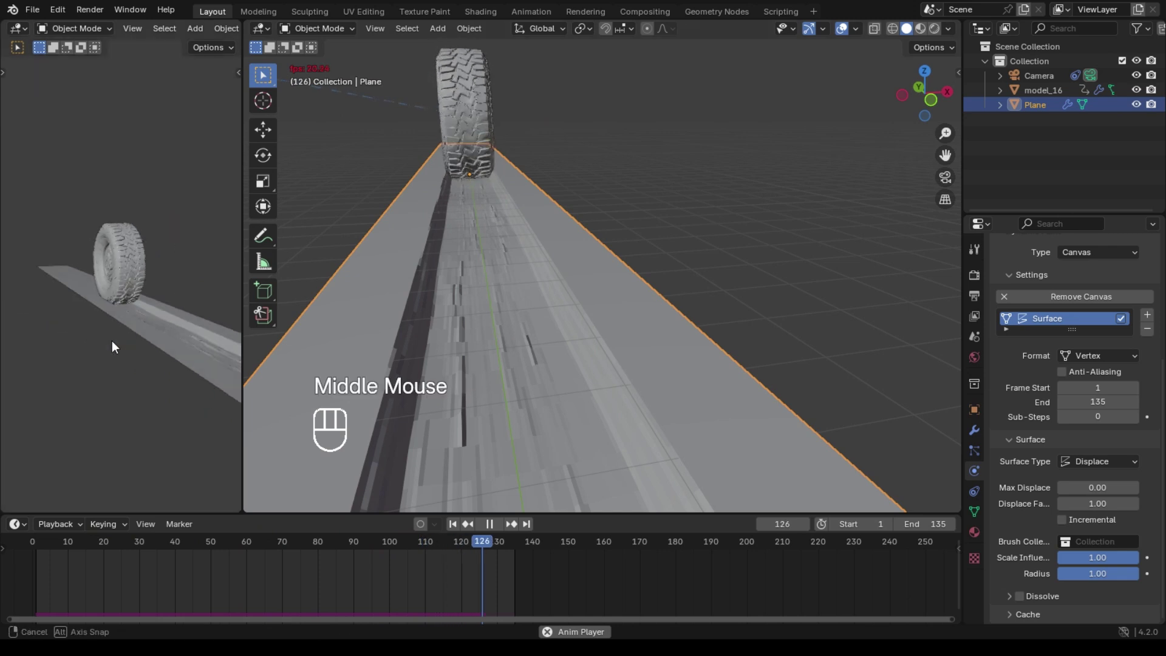
Enable Dissolve on the plane's Dynamic Paint canvas surface and set its dissolve time to 30
scroll(224, 303, up, 2)
middle_drag(212, 303, 170, 300)
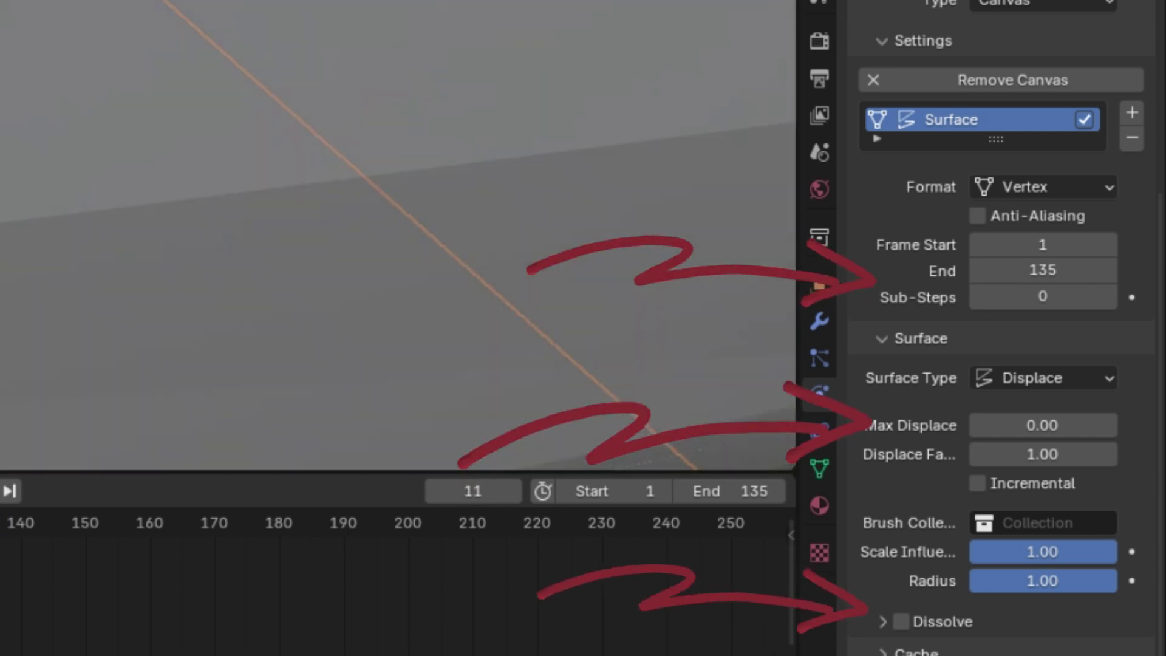
shift+middle_drag(152, 268, 133, 259)
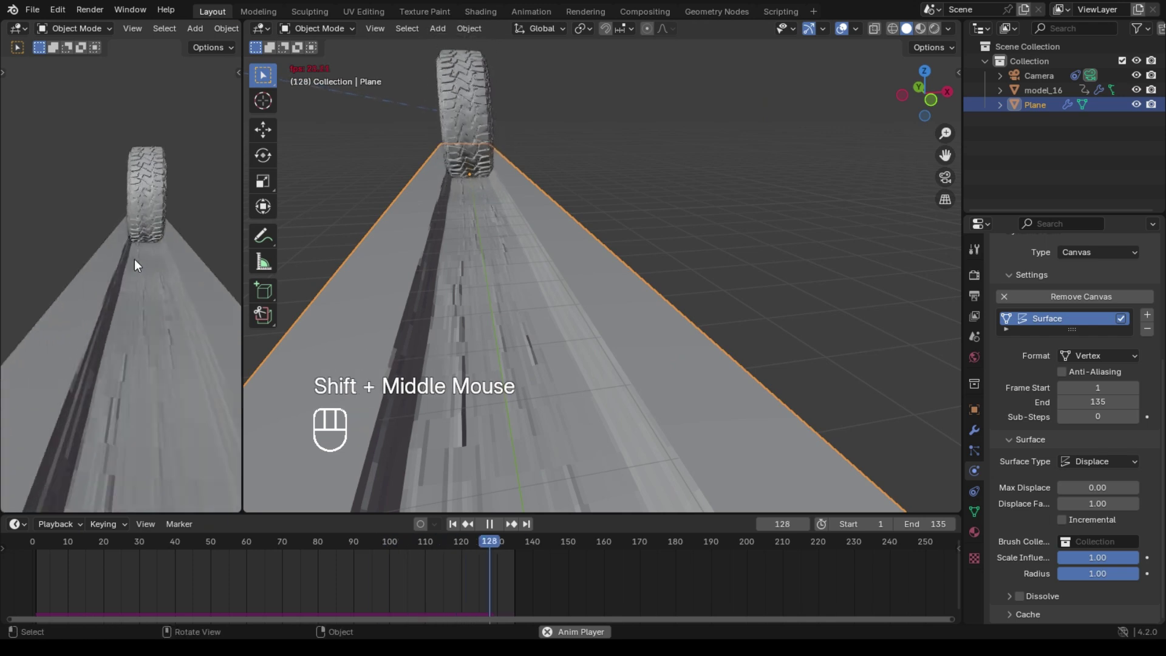
middle_drag(134, 266, 111, 257)
scroll(111, 257, down, 2)
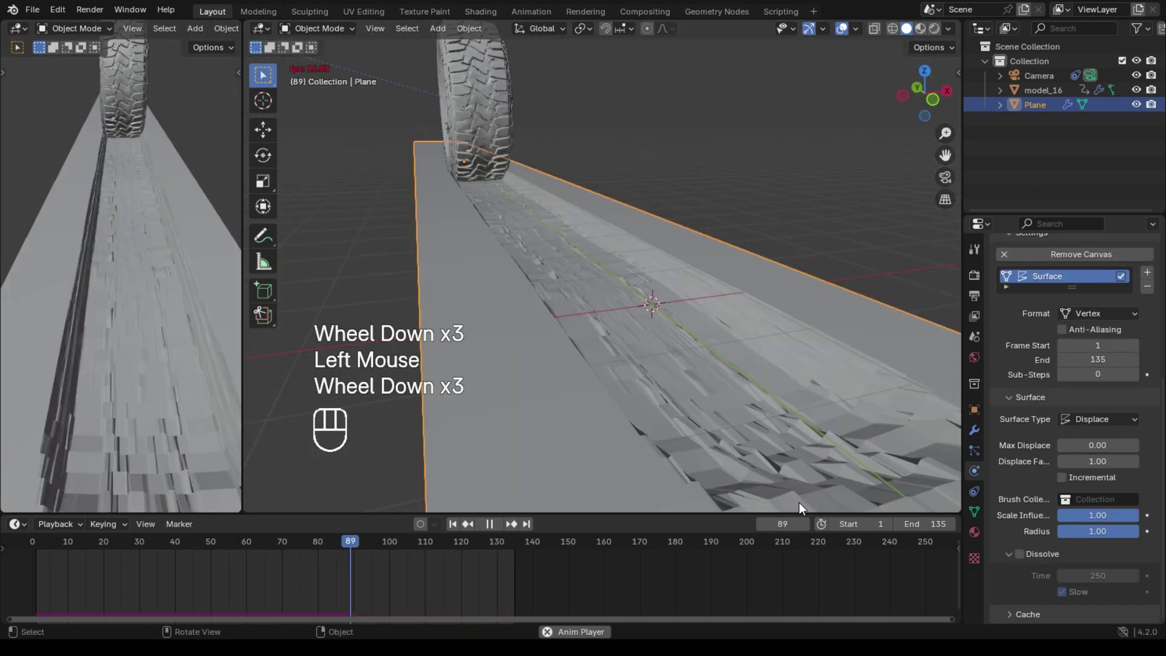
click(1019, 567)
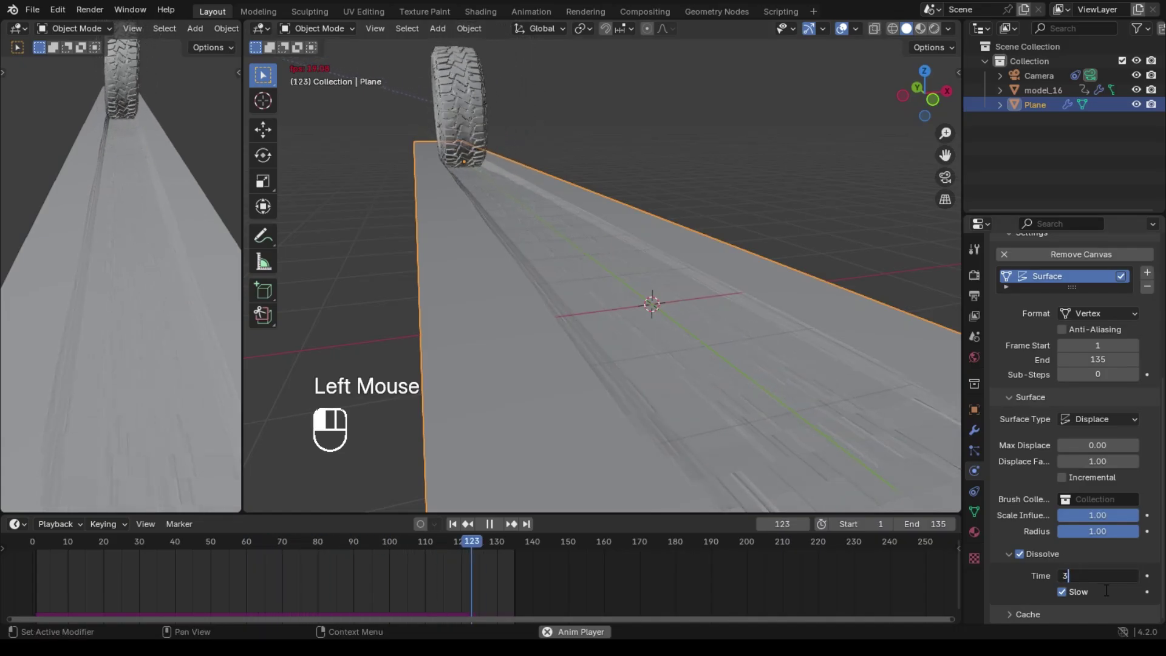
key(Return)
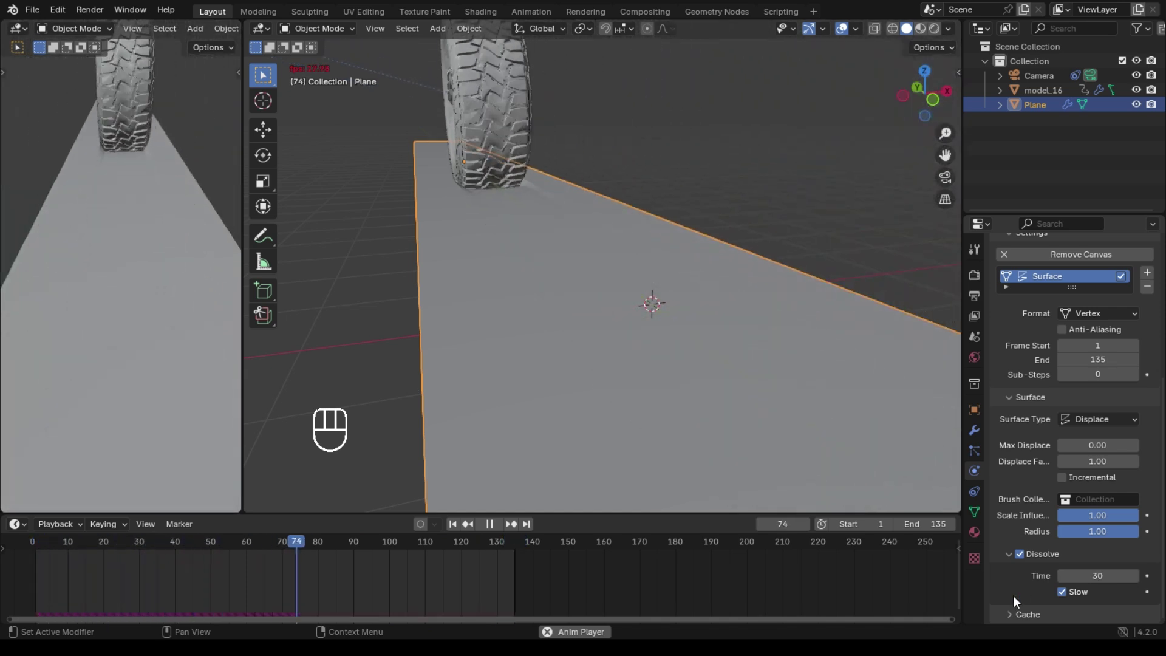
Open the canvas surface's dissolve time value for editing
click(1099, 581)
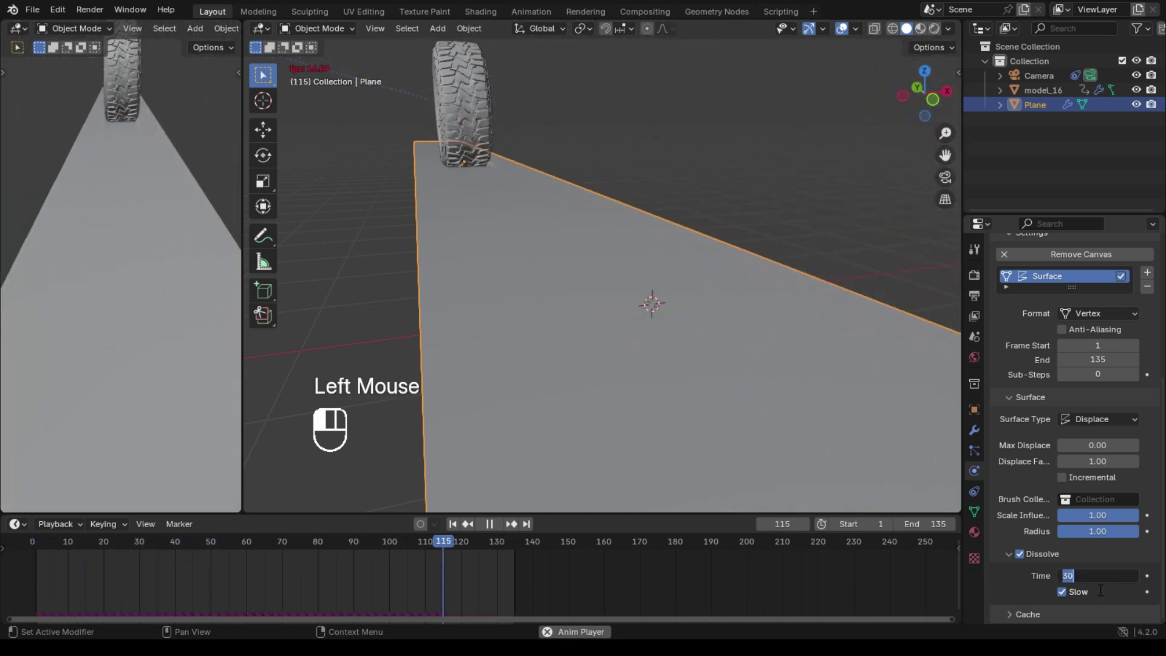
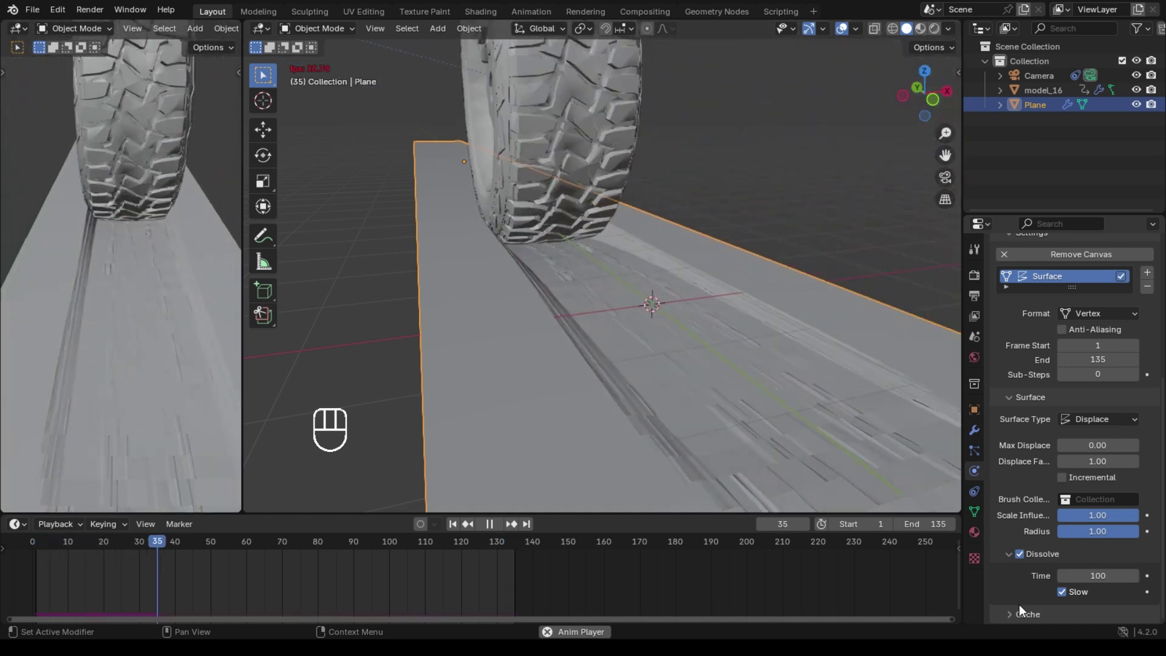
Try Displace Factor values of -1 and -3 on the plane's canvas surface and review the tracks during playback
scroll(1019, 603, up, 1)
click(1099, 458)
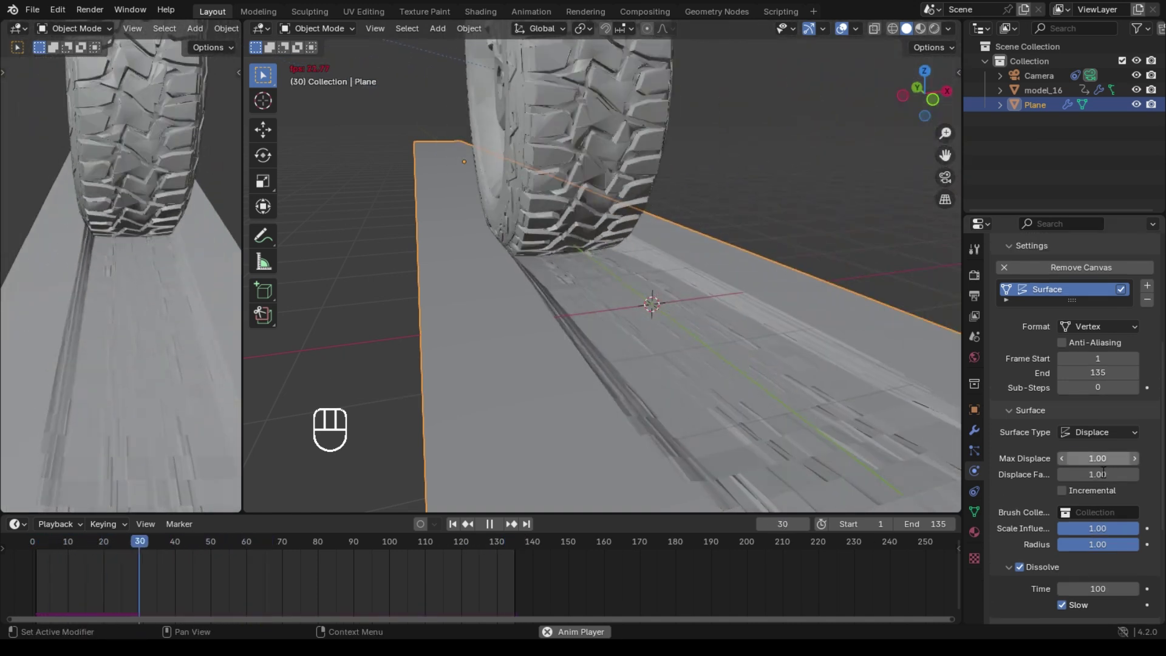
text(-)
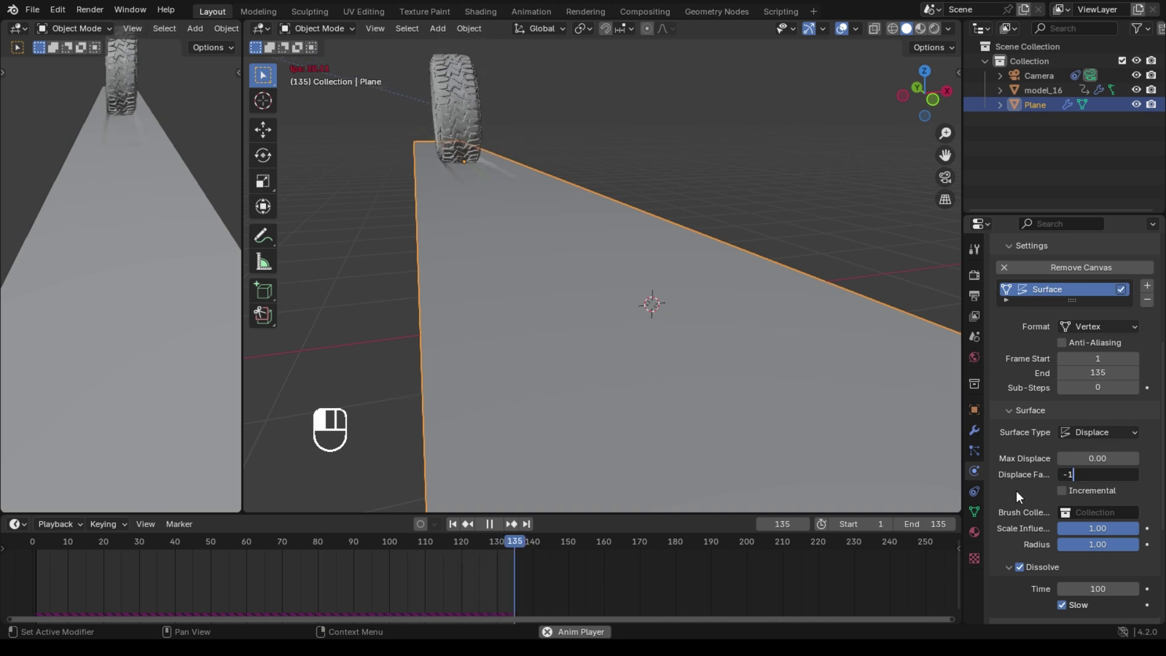
text(1)
key(Return)
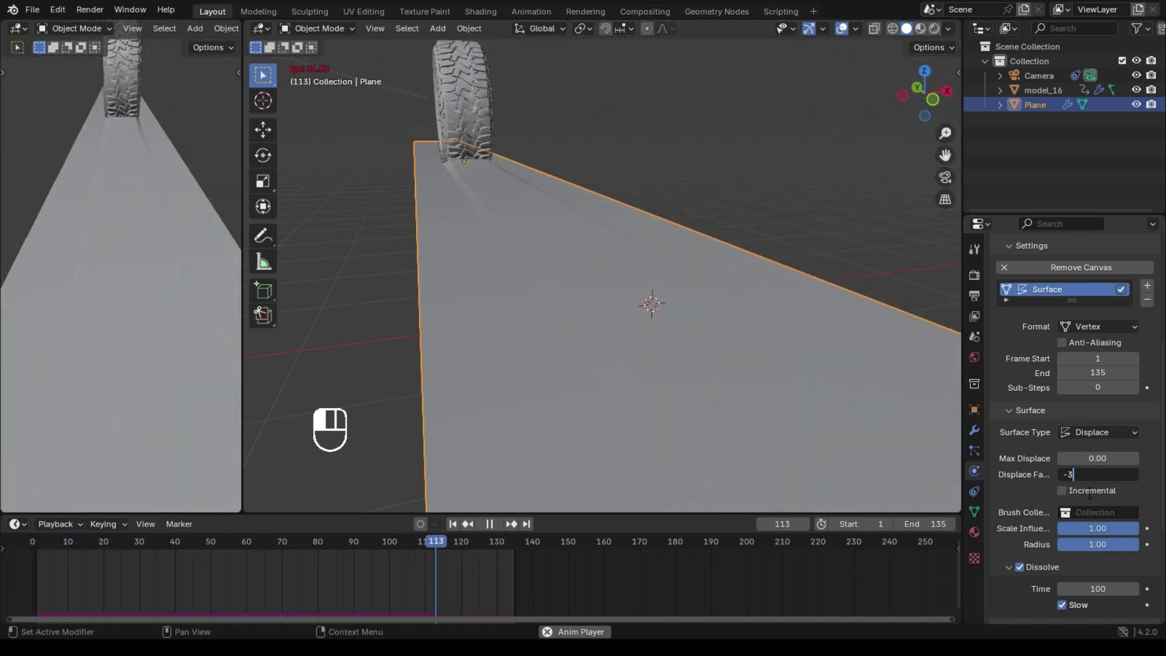
key(Return)
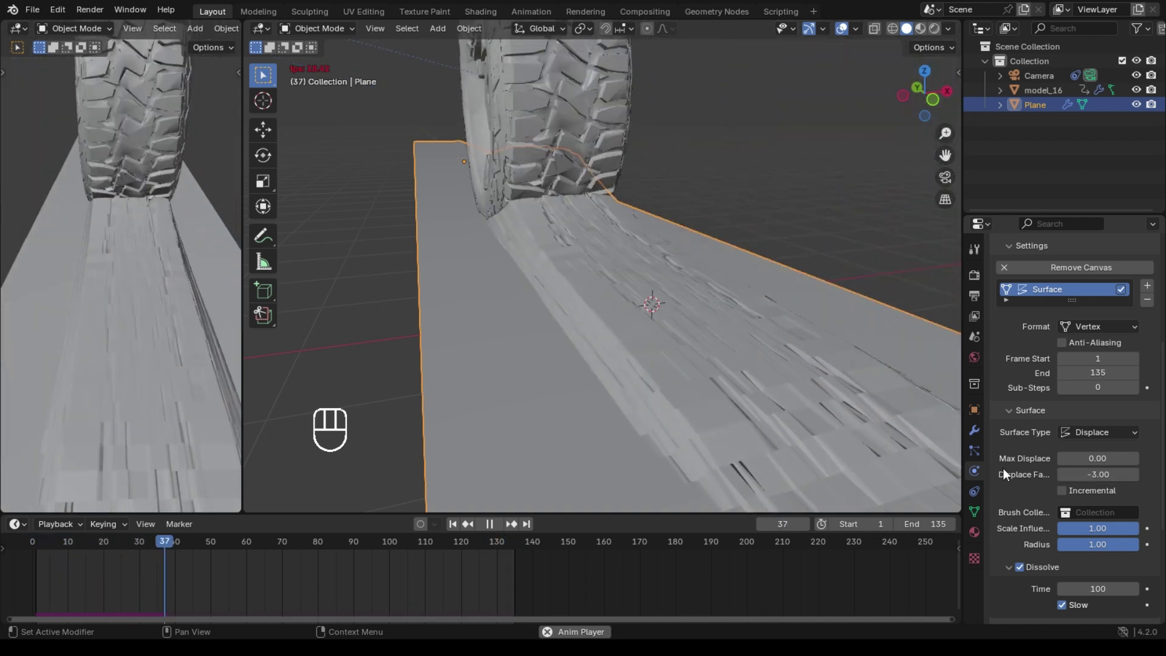
middle_click(615, 363)
middle_drag(615, 363, 603, 108)
click(623, 122)
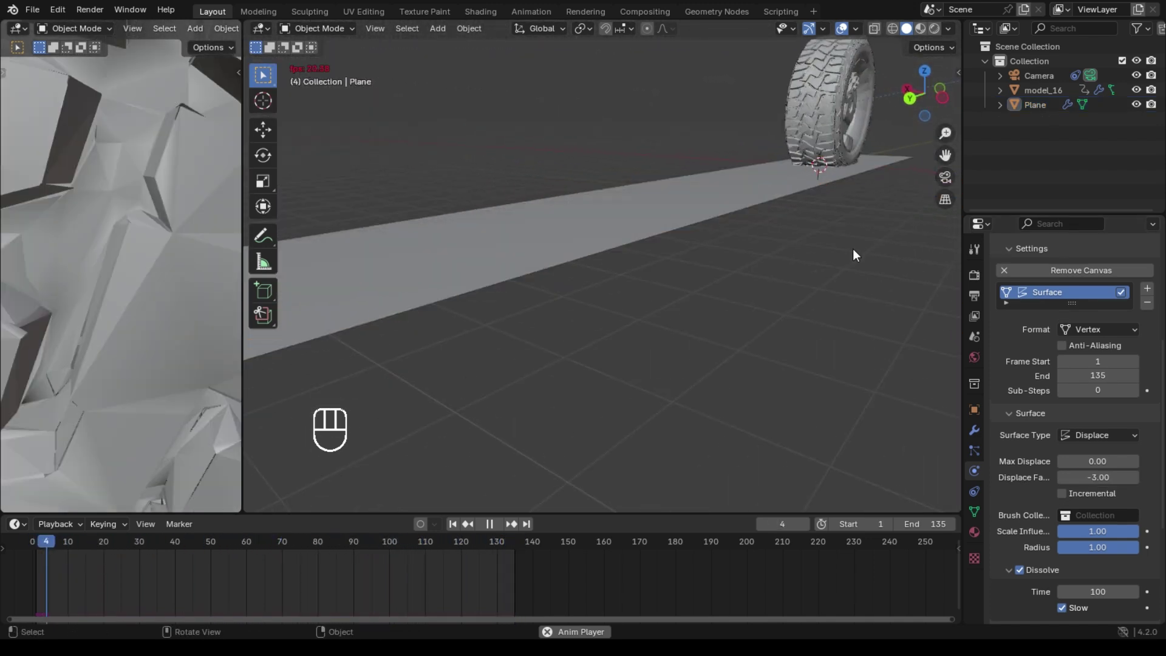
middle_drag(853, 249, 602, 244)
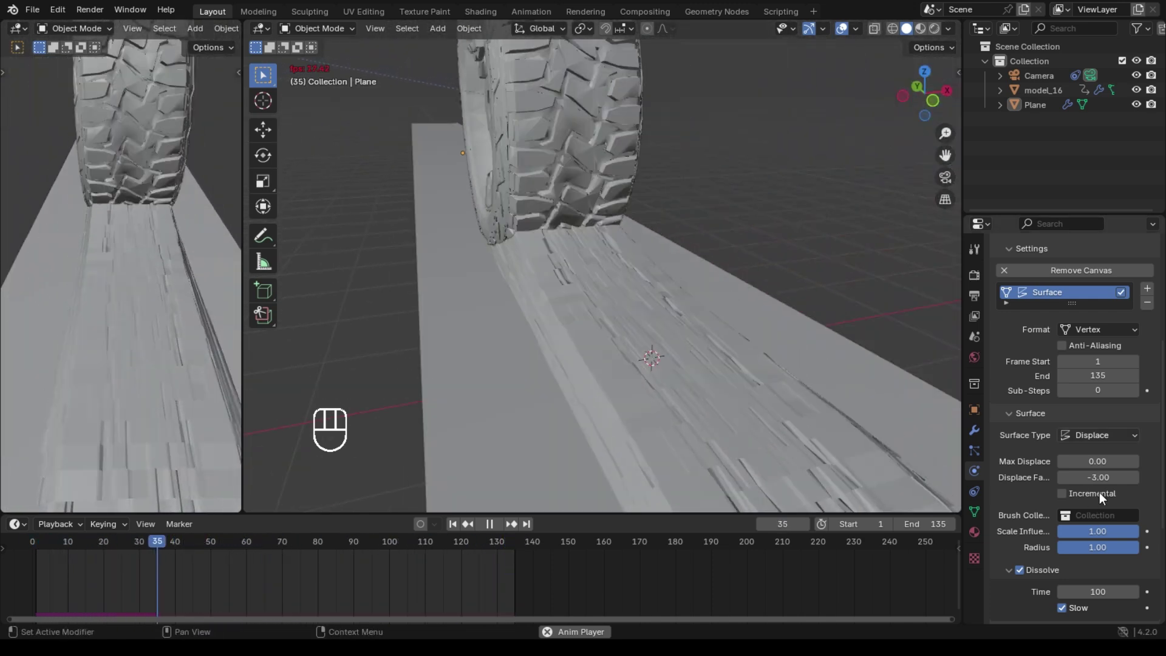
Set the canvas surface's Displace Factor to -10 and inspect the track behind the wheel
click(1096, 479)
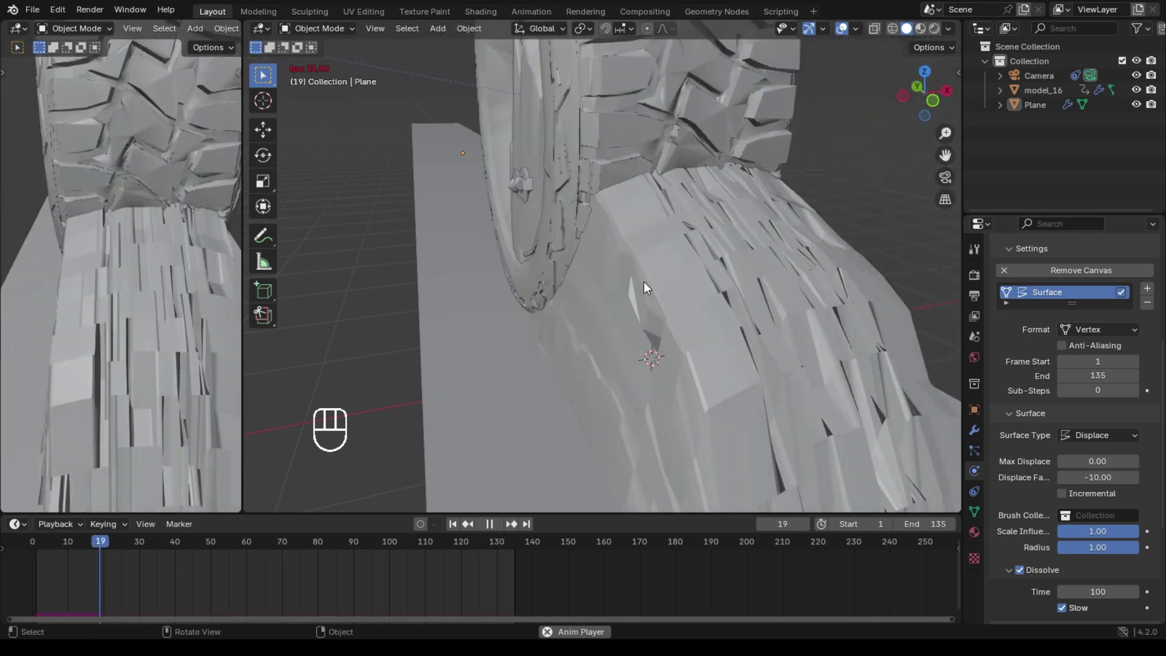
mouse_move(597, 303)
middle_down()
mouse_move(606, 291)
mouse_move(789, 320)
mouse_move(738, 328)
mouse_move(592, 293)
middle_up()
scroll(640, 302, up, 5)
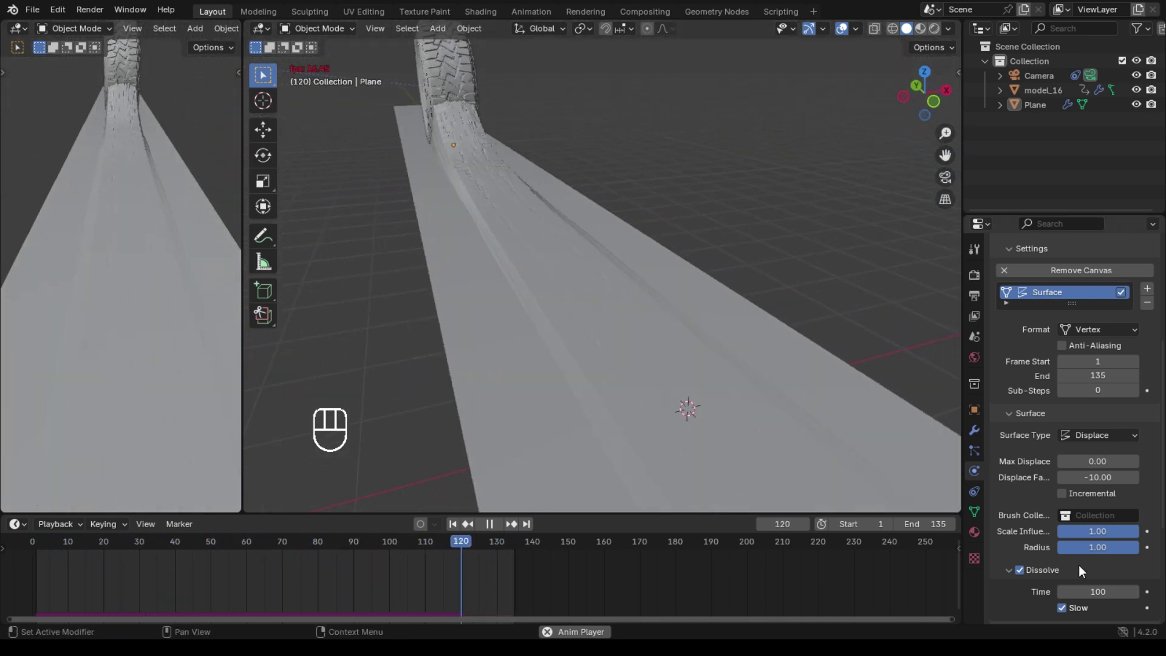
Turn off Dissolve on the canvas surface and examine the track from the side and front during playback
click(1020, 569)
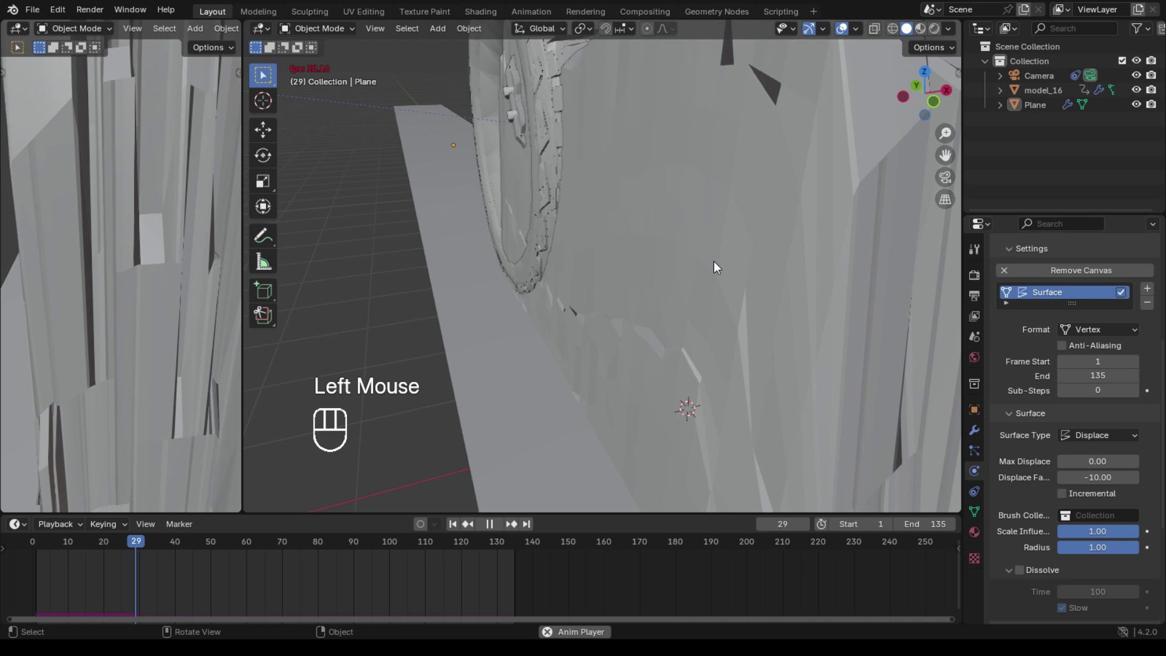
scroll(713, 261, down, 1)
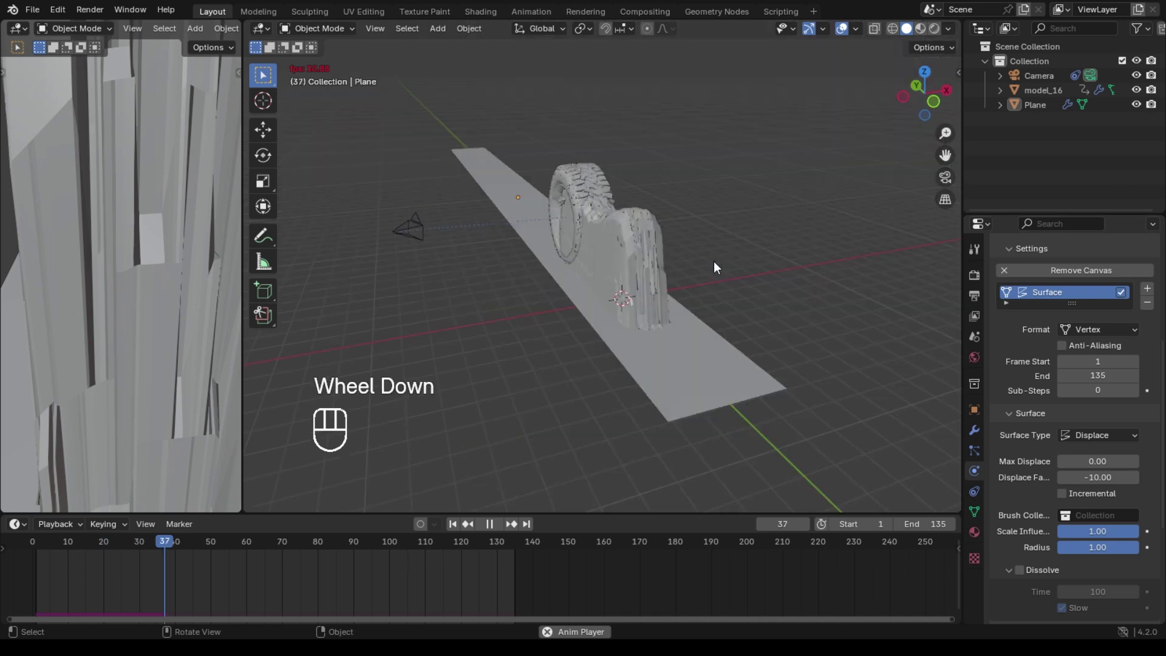
scroll(656, 273, up, 2)
middle_drag(662, 276, 816, 290)
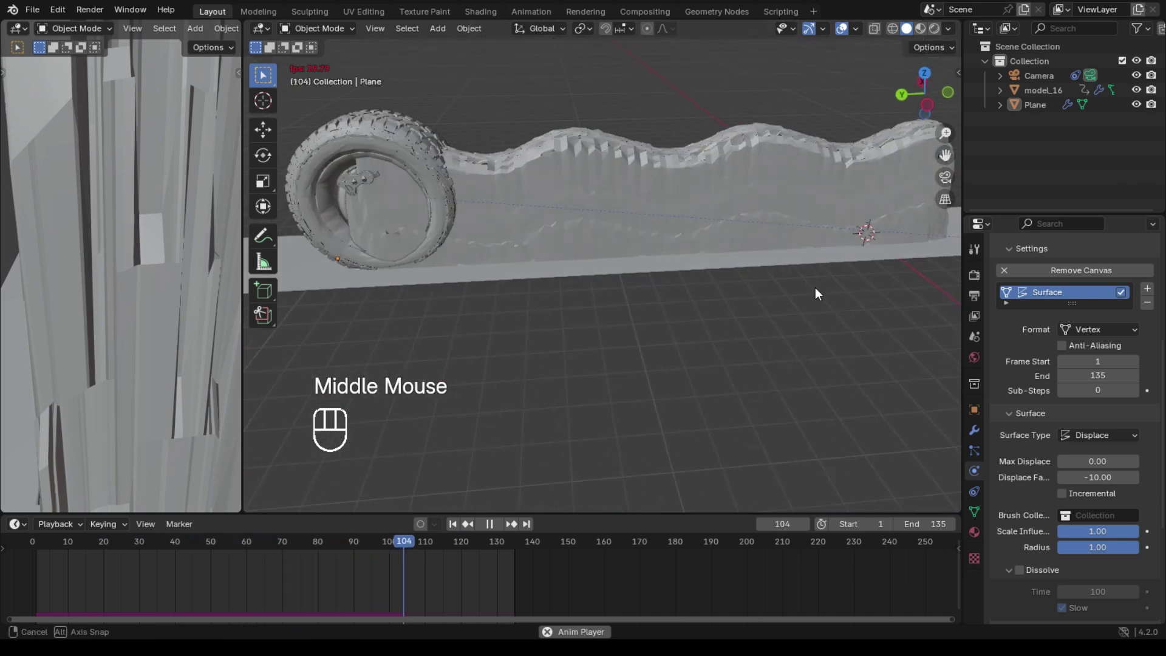
scroll(625, 253, down, 3)
scroll(761, 251, up, 2)
middle_drag(684, 258, 732, 243)
scroll(730, 242, up, 2)
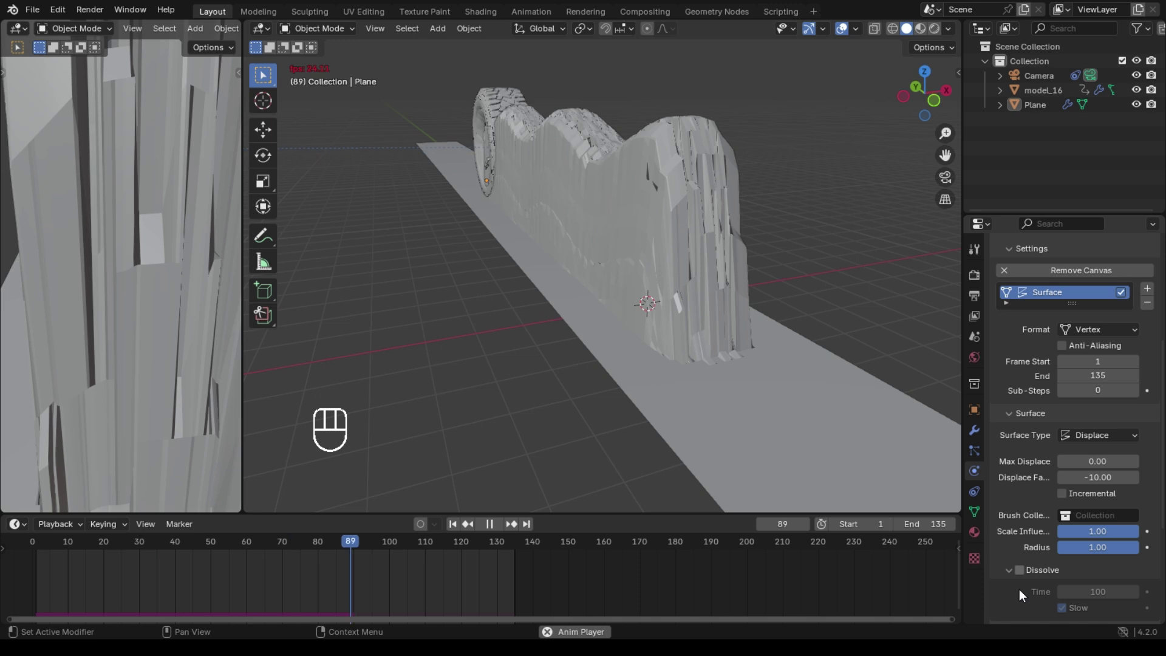
Turn Dissolve back on and set the Displace Factor to 1
click(1020, 570)
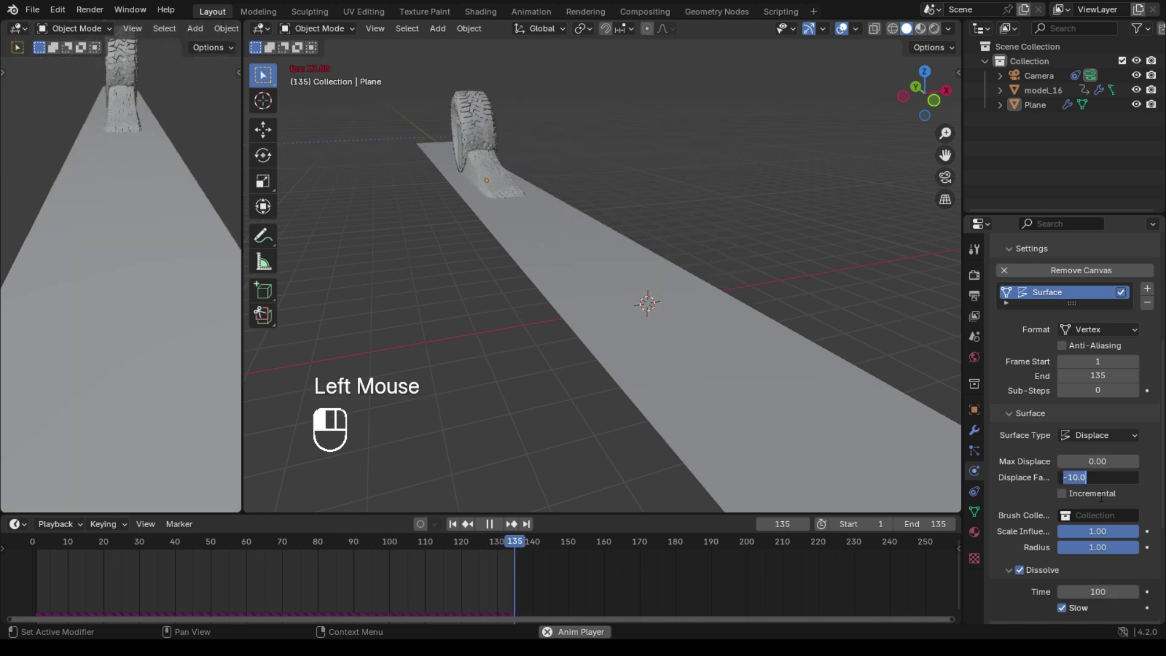
text(1)
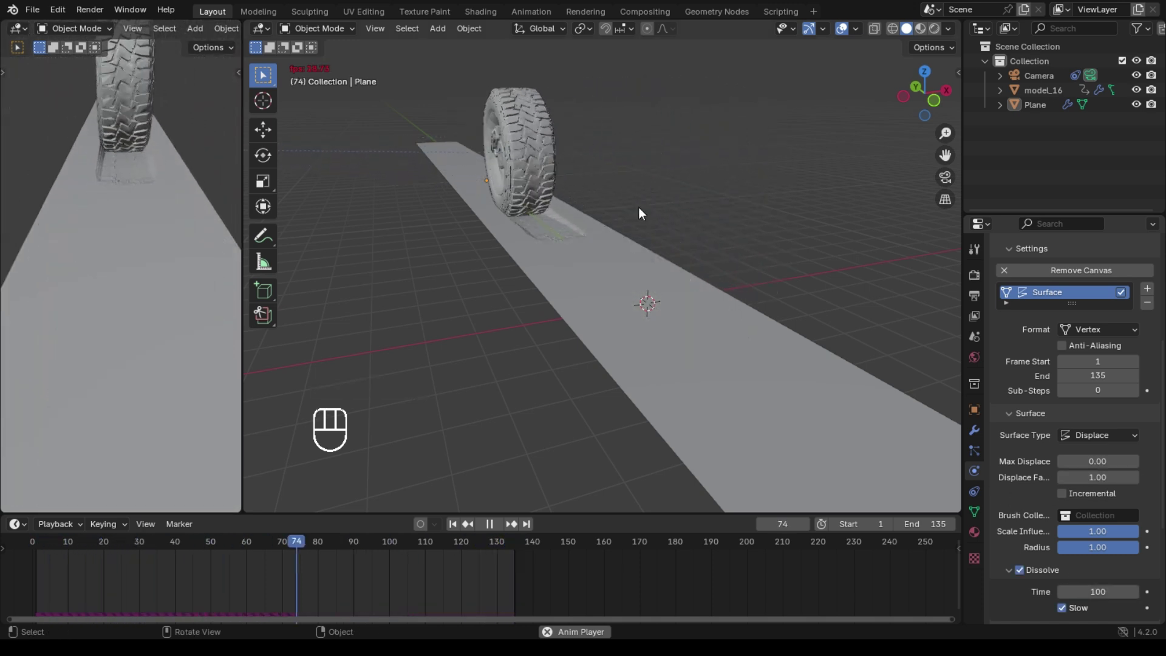
Change the canvas surface type to Waves and review the effect around the wheel during playback
click(1098, 435)
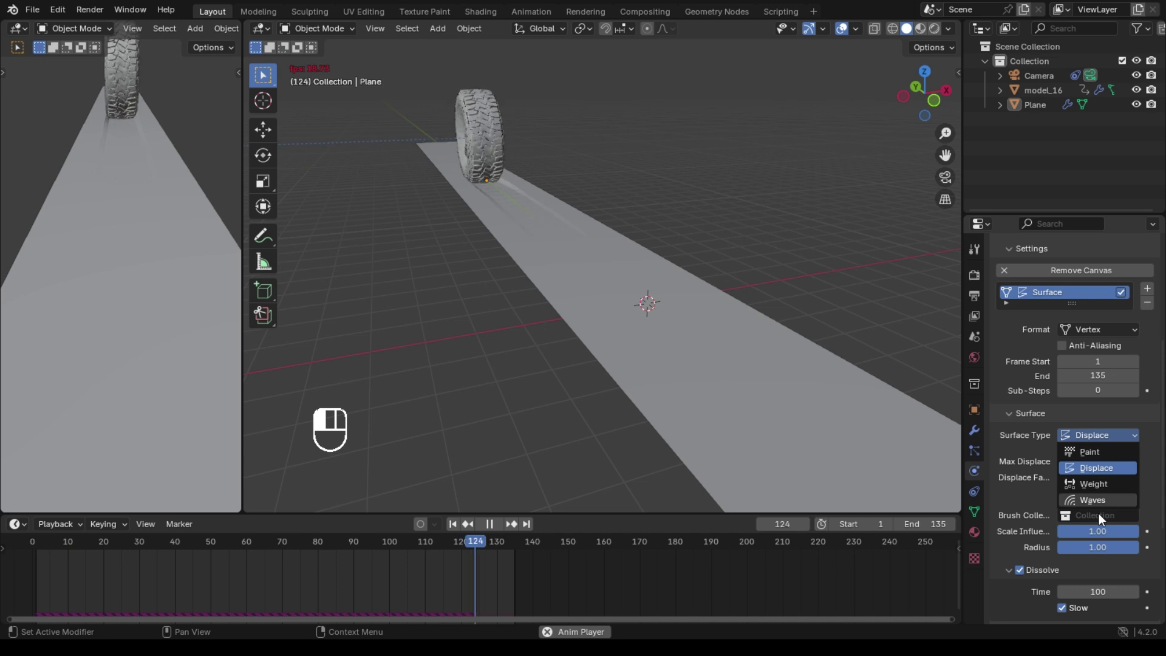
click(1099, 509)
middle_drag(775, 405, 818, 379)
scroll(690, 421, up, 2)
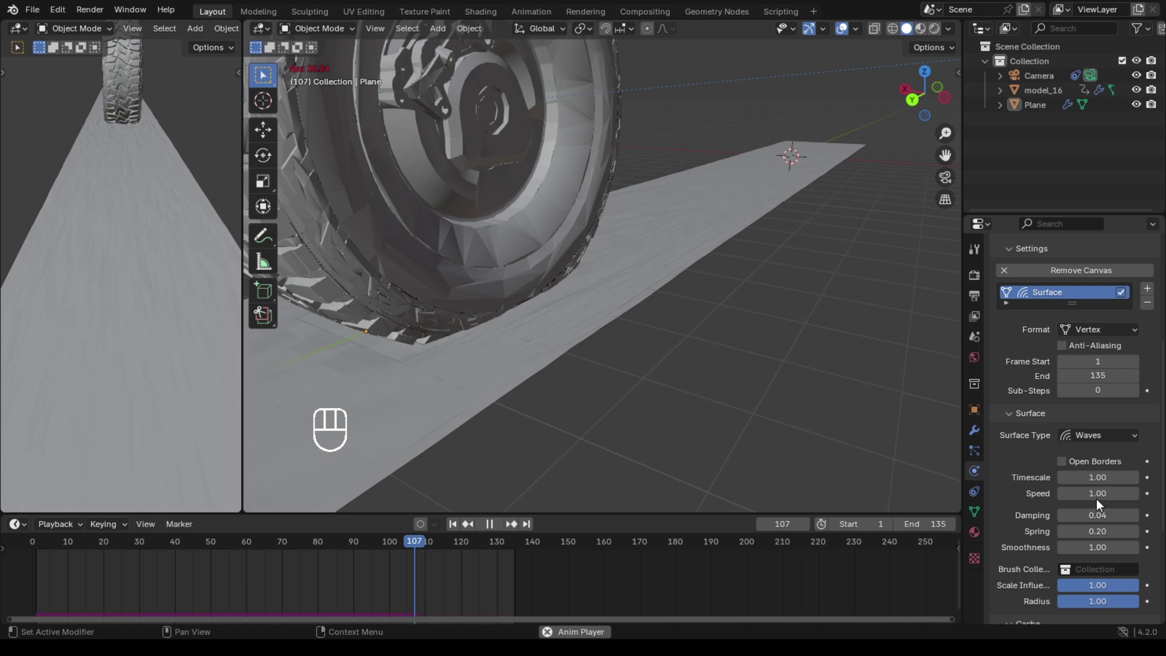
Test the wave Timescale at 0.01 and 1.50, and return it to 0.01
scroll(1097, 495, down, 1)
click(1101, 449)
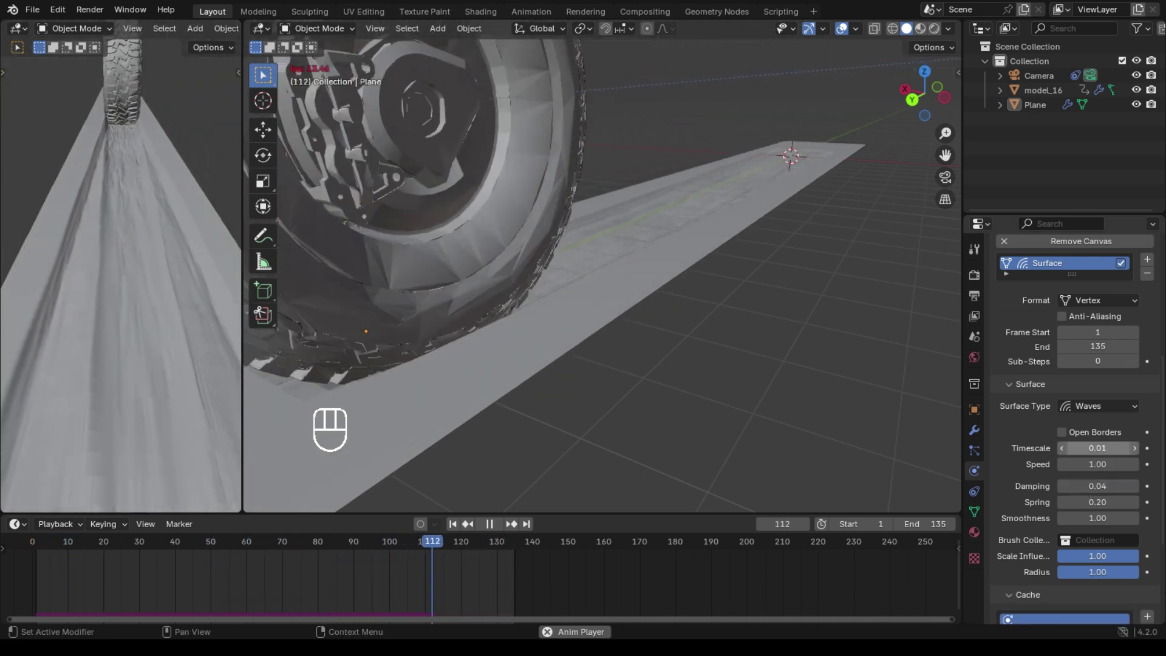
drag(1100, 449, 1154, 449)
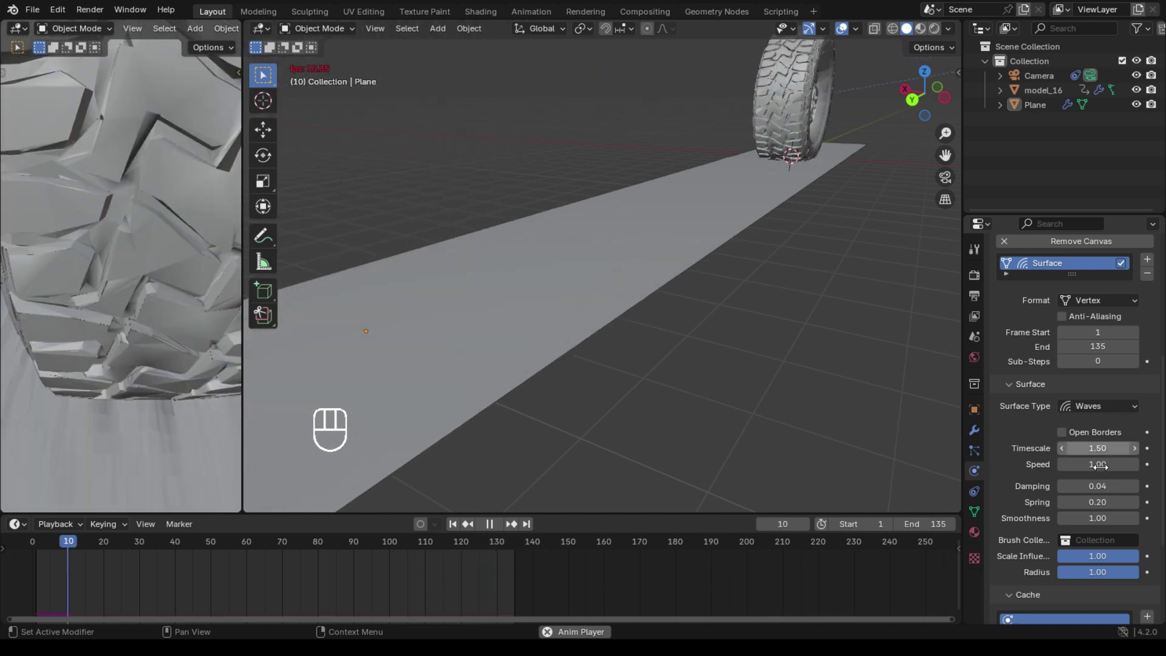
click(1102, 452)
text(0)
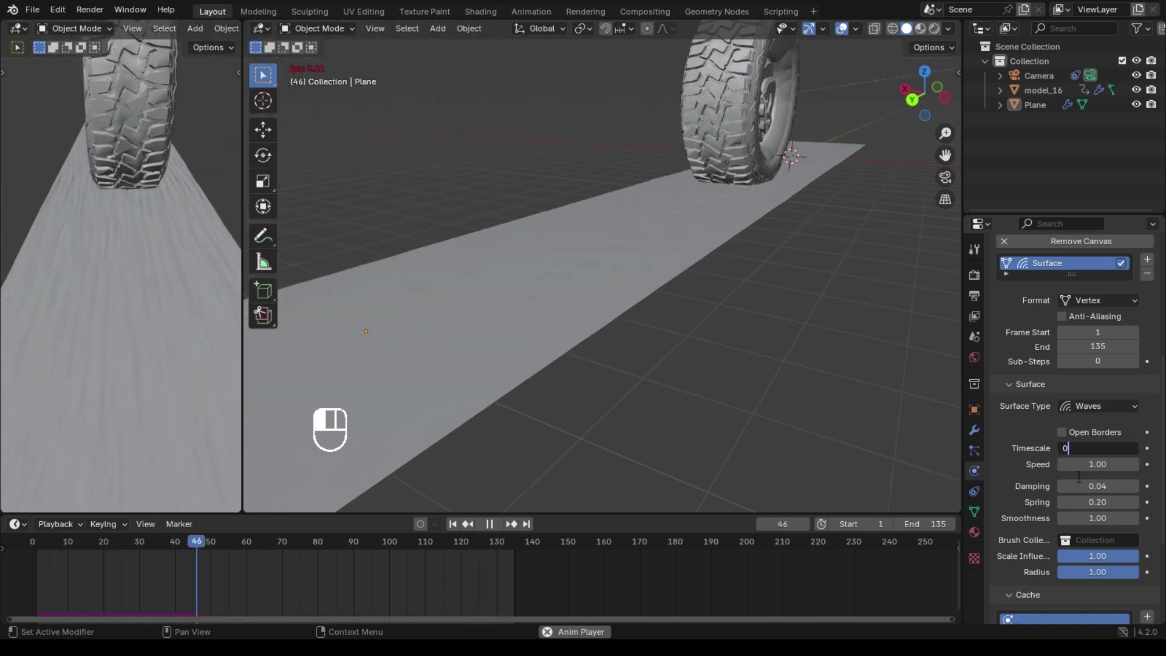
text(.01)
key(Return)
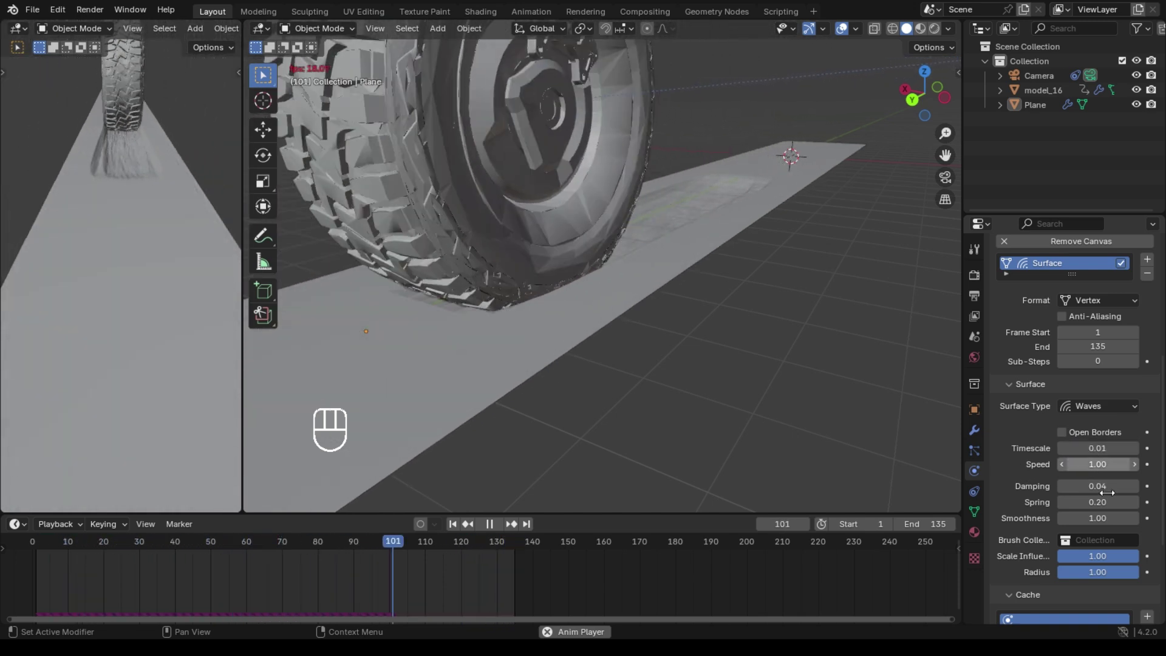
Adjust the wave settings, using a Speed of 1.01, a Spring of 0.01 and a Timescale of 0.64
drag(1096, 465, 1102, 466)
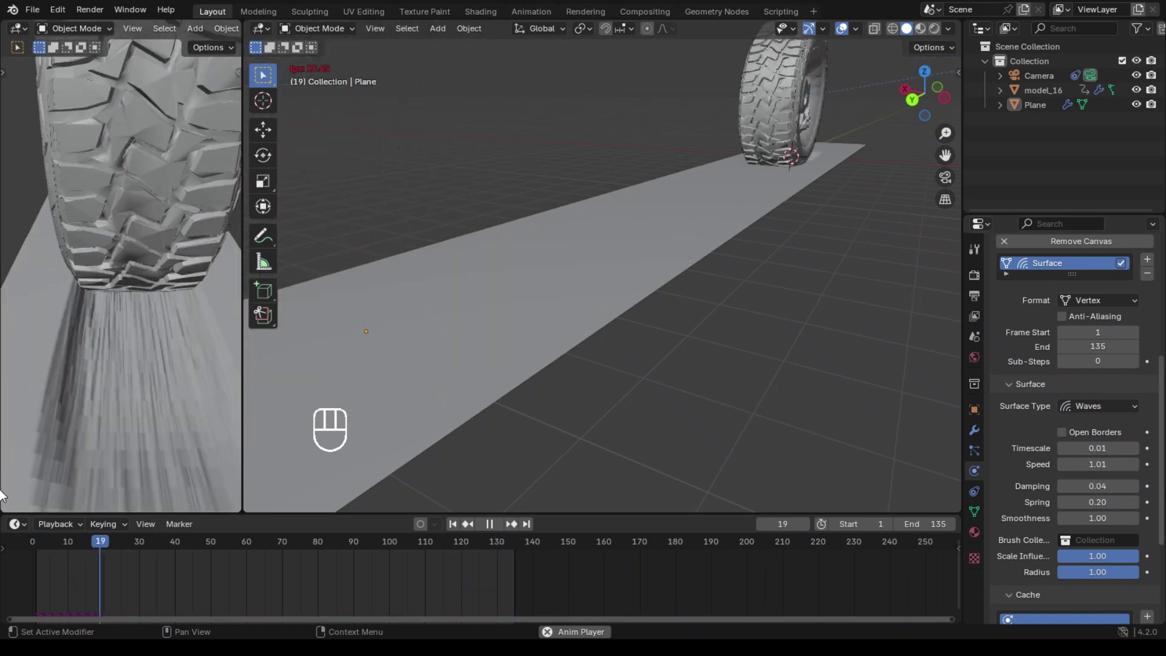
scroll(1070, 583, down, 2)
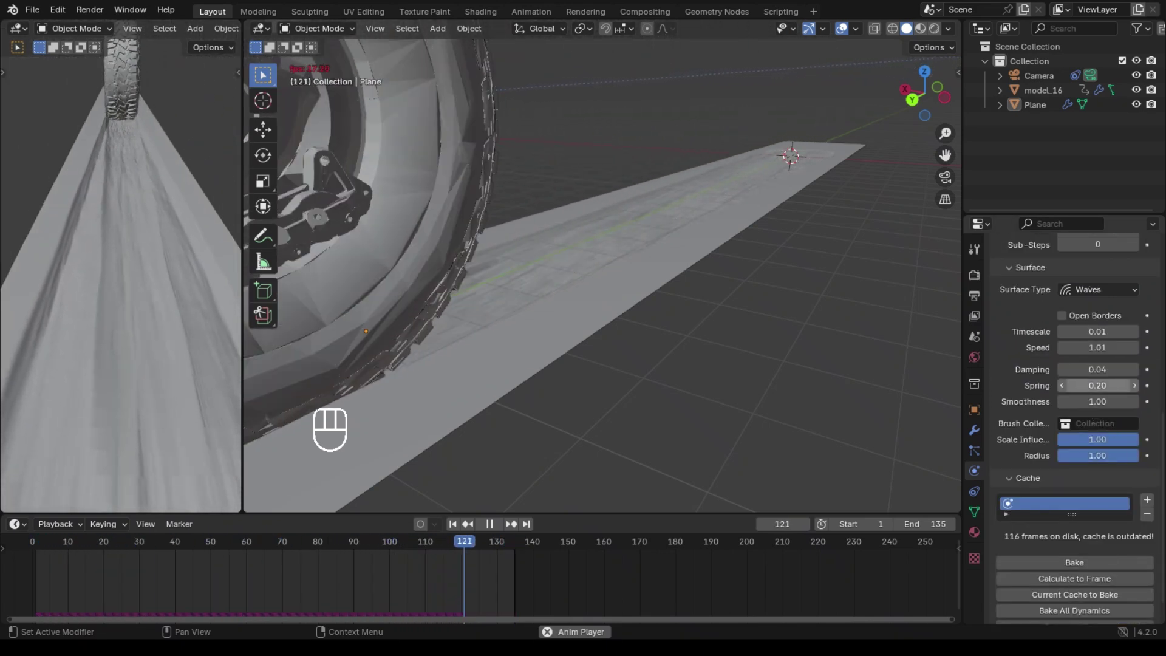
drag(1097, 387, 1076, 387)
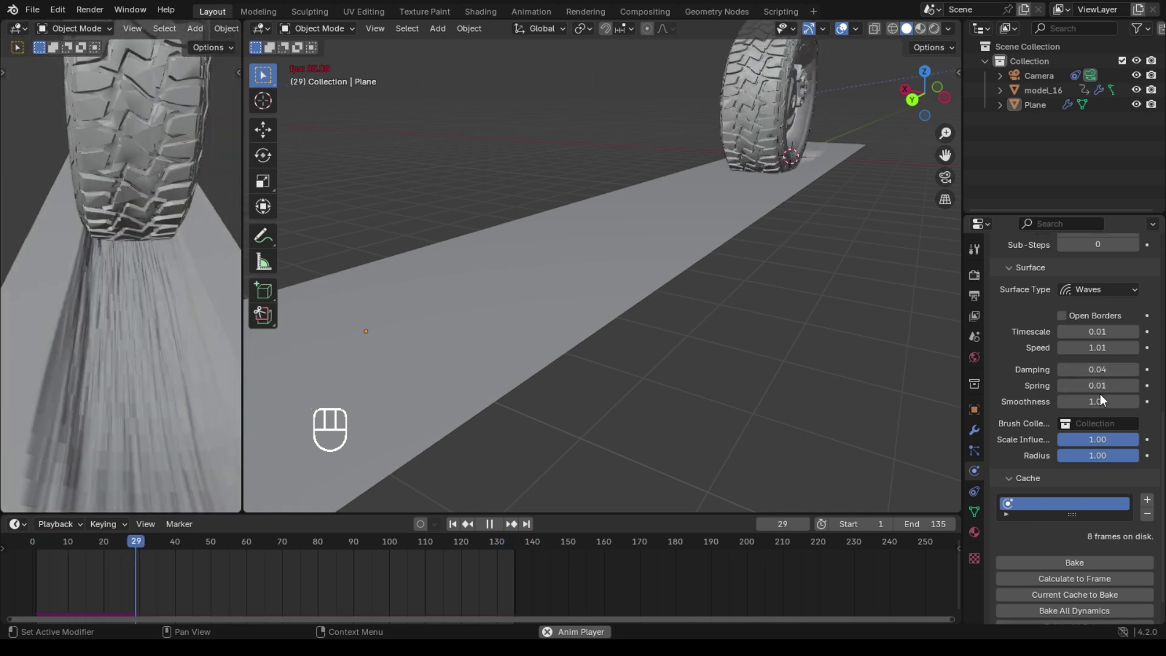
scroll(1100, 394, up, 1)
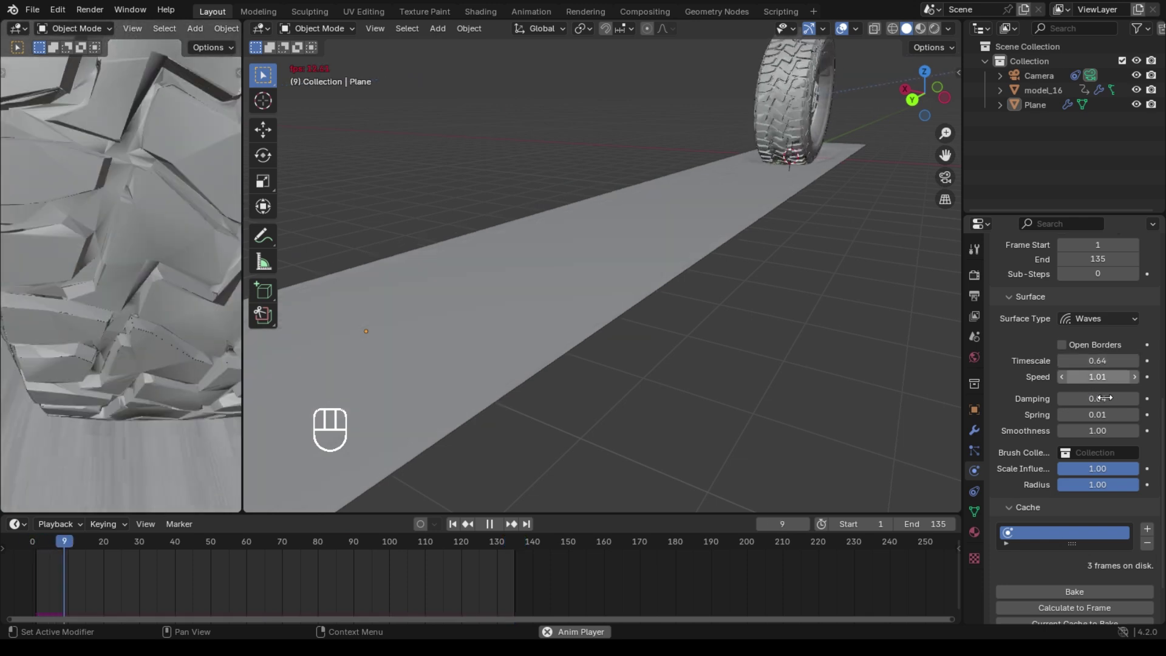
drag(1108, 376, 1130, 377)
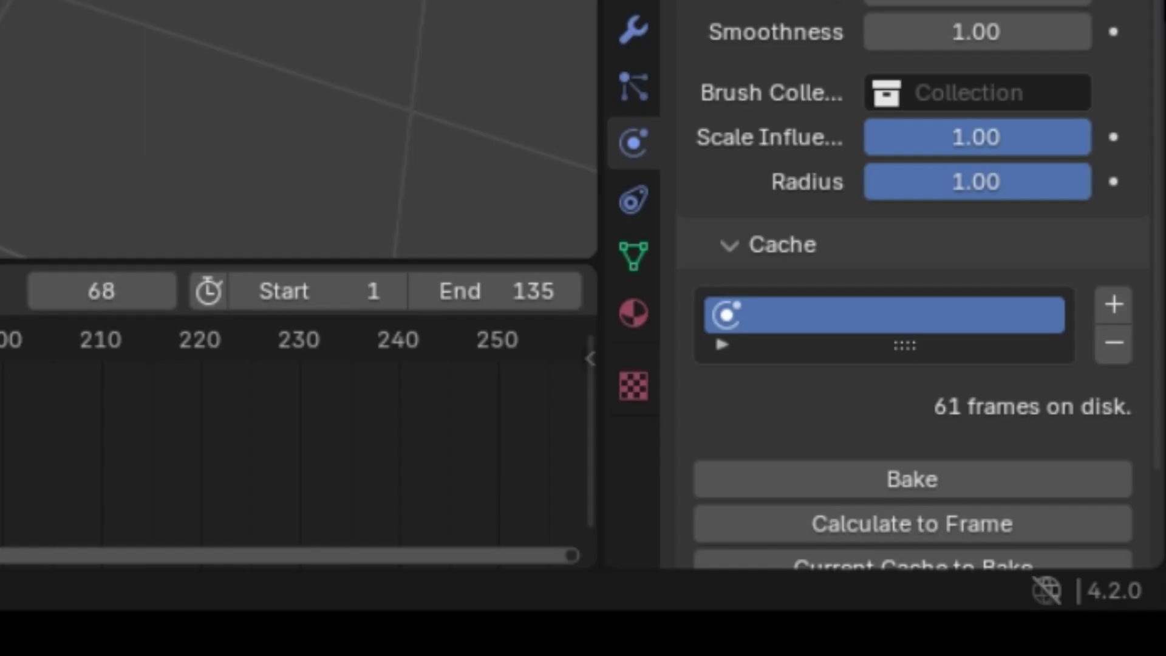
Bake all dynamics from the canvas surface's cache and review the waves along the plane
scroll(962, 556, down, 4)
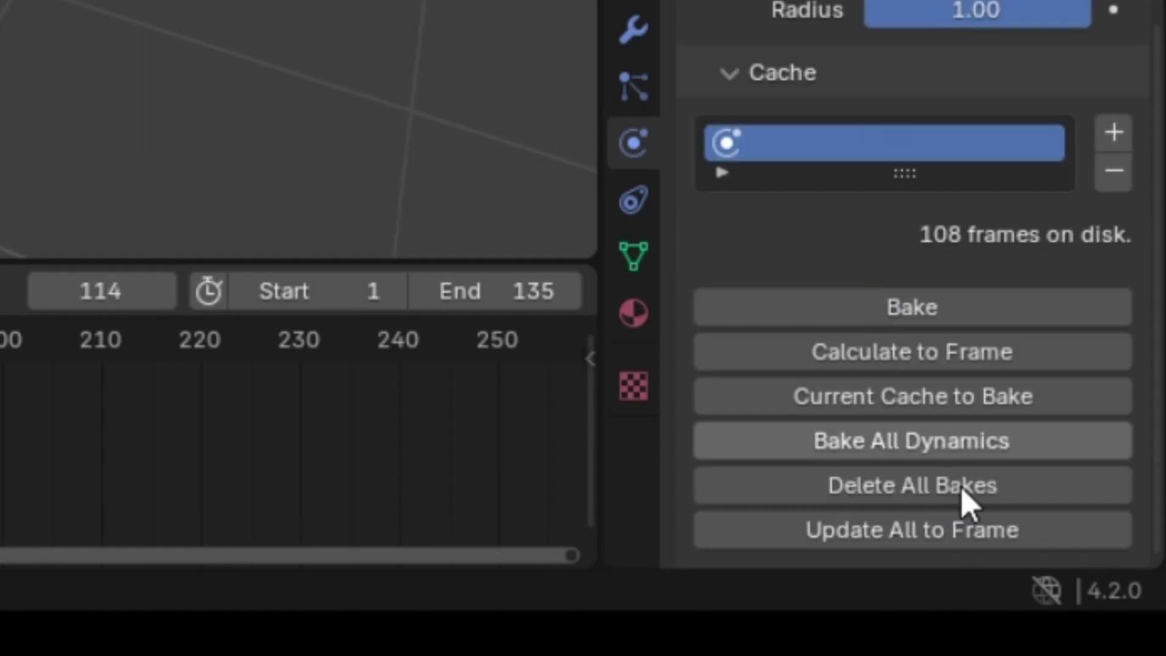
click(962, 445)
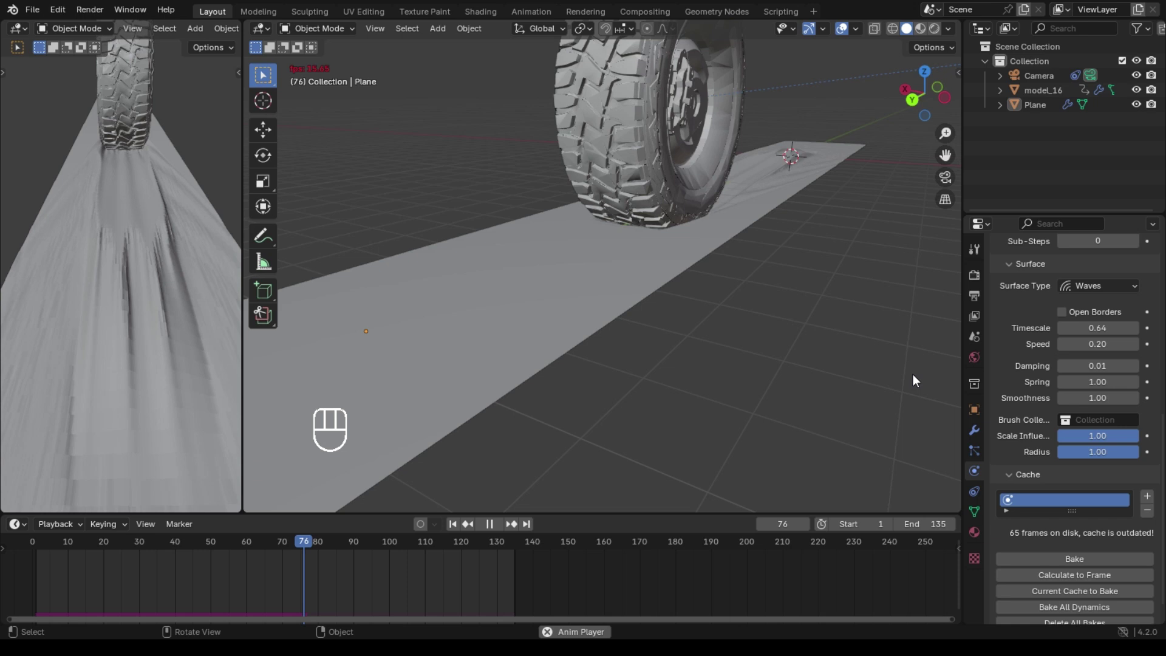
middle_drag(753, 295, 657, 284)
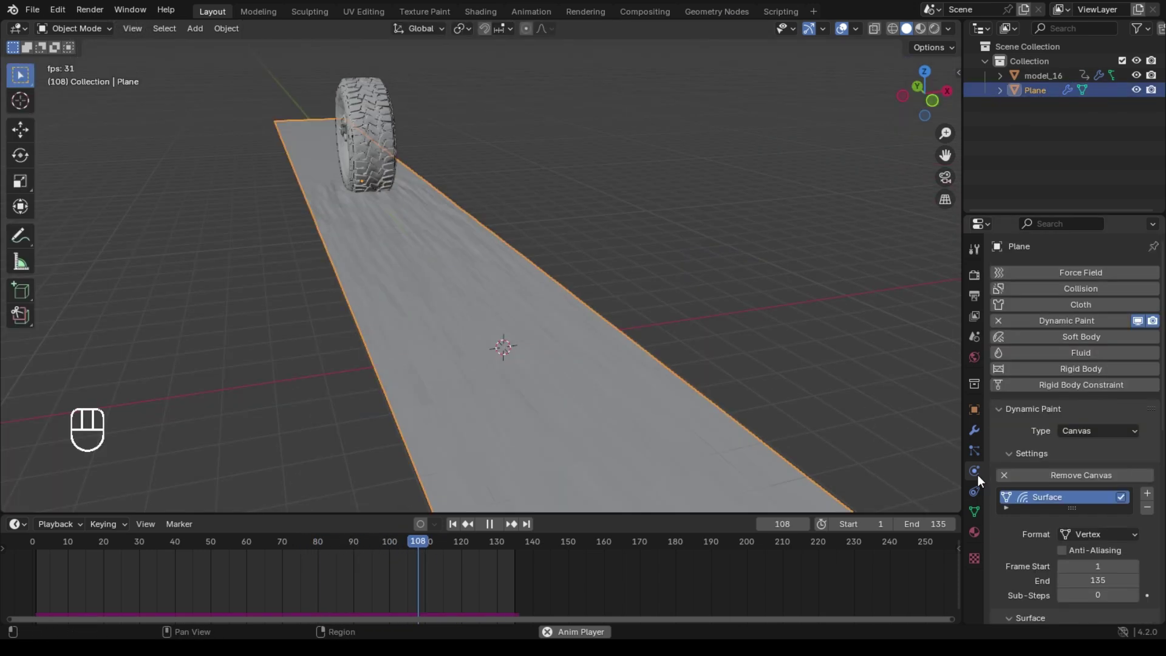
Give the plane's Displace modifier a Clouds texture with size 0.97 and contrast 0.420
click(875, 294)
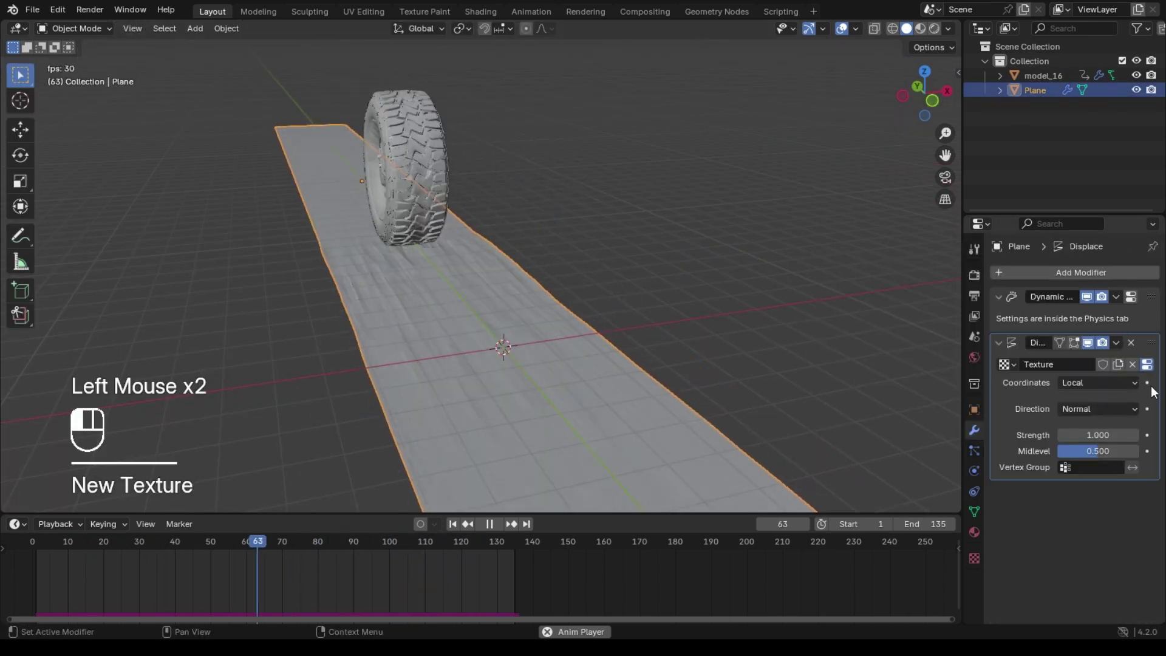
click(1147, 365)
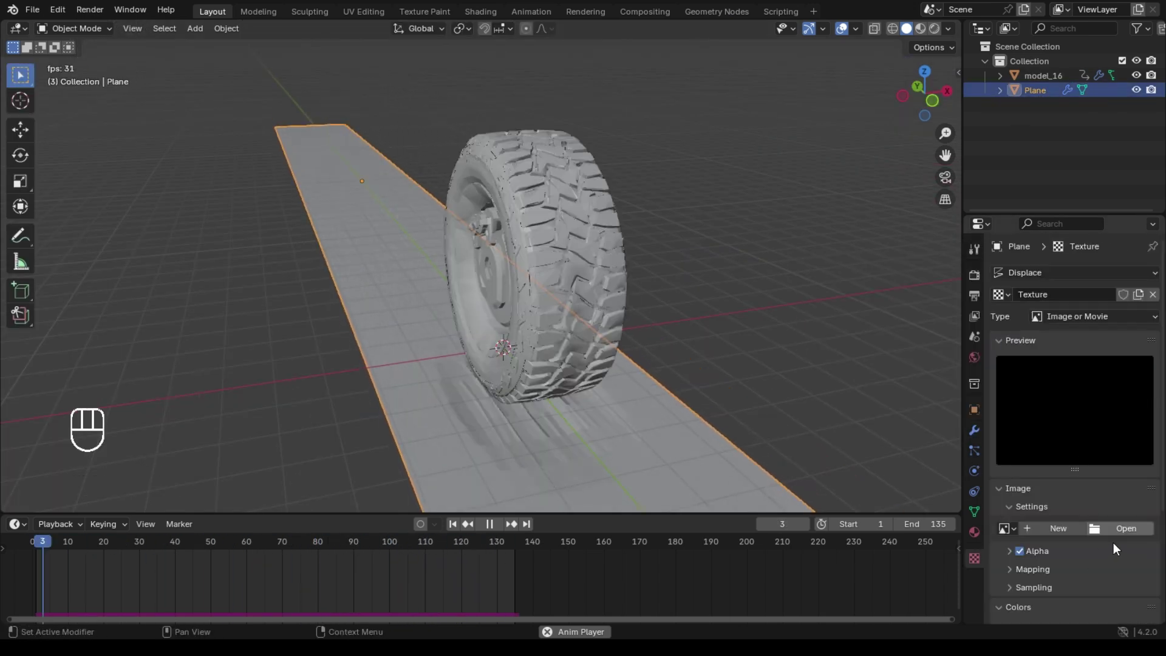
click(1095, 316)
click(1072, 364)
scroll(662, 376, up, 2)
drag(1098, 576, 1075, 556)
scroll(1106, 578, down, 4)
Widen the plane along the X axis and apply its object transform
middle_drag(619, 316, 598, 311)
key(s)
key(x)
click(662, 359)
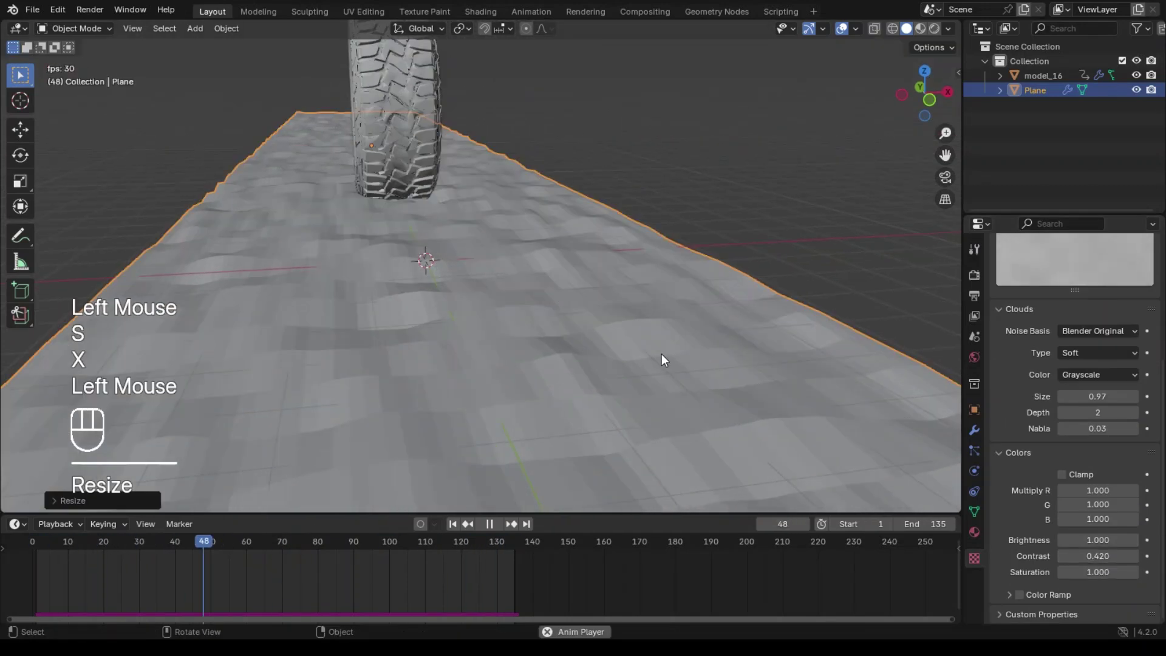
key(ctrl+a)
Set the Clouds texture's size to 1.57 and its contrast to 0.640
drag(1081, 396, 1111, 396)
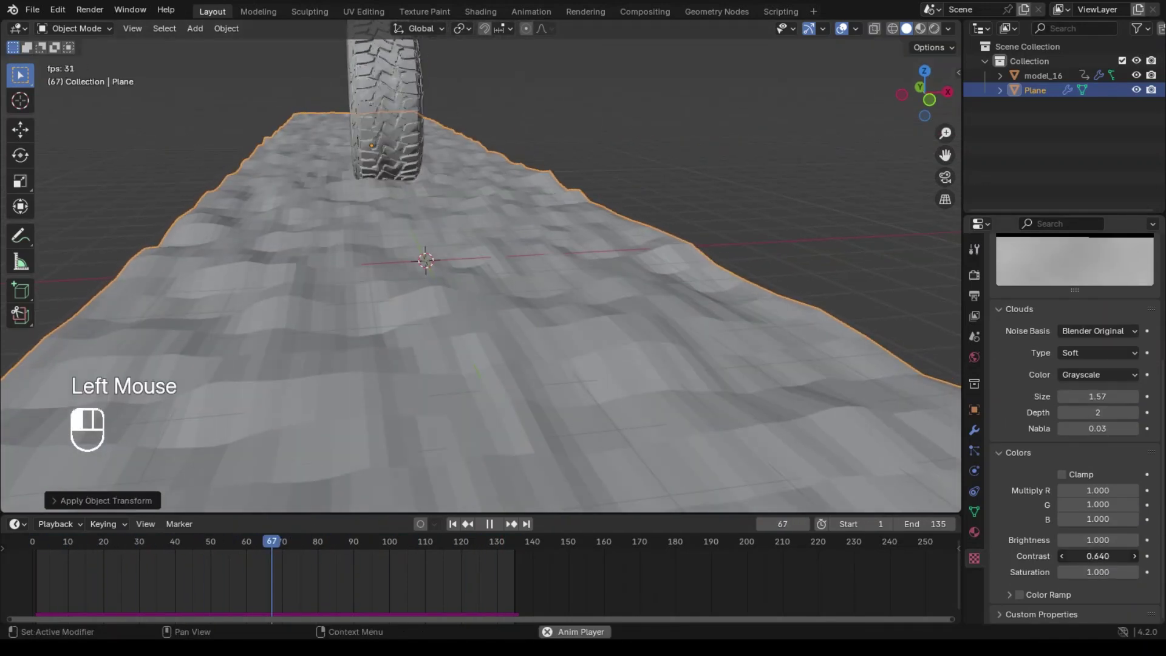
click(974, 430)
Delete all existing physics bakes and bake all dynamics again for the plane's wave surface
click(975, 471)
scroll(1115, 563, down, 6)
click(1107, 531)
click(1082, 595)
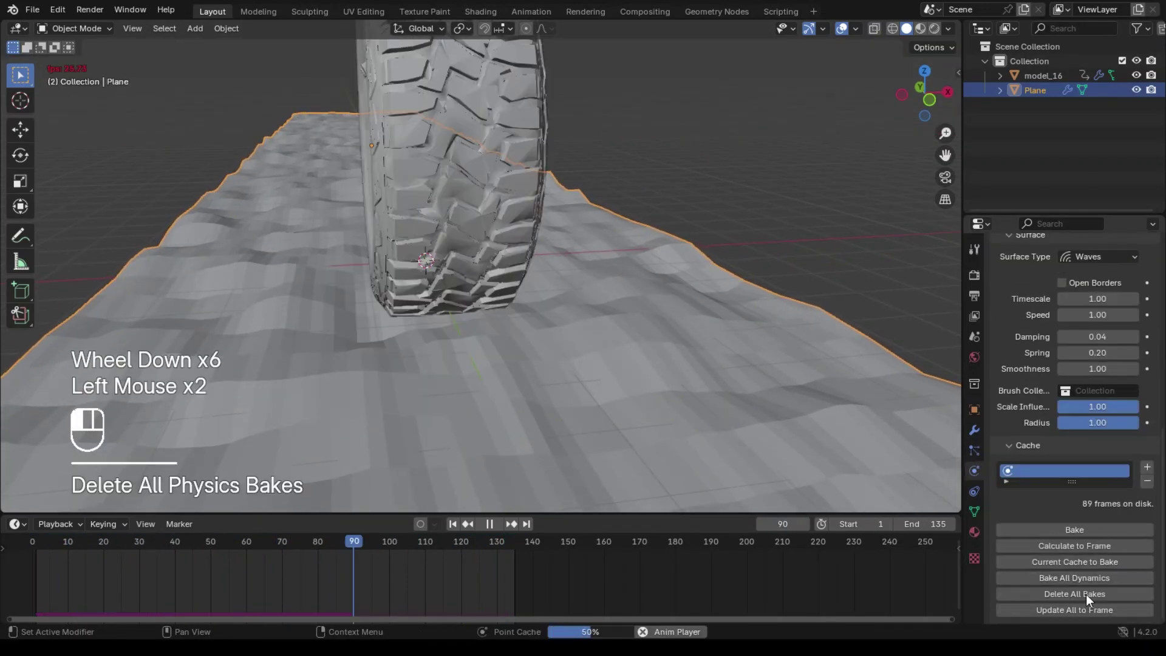
click(1086, 578)
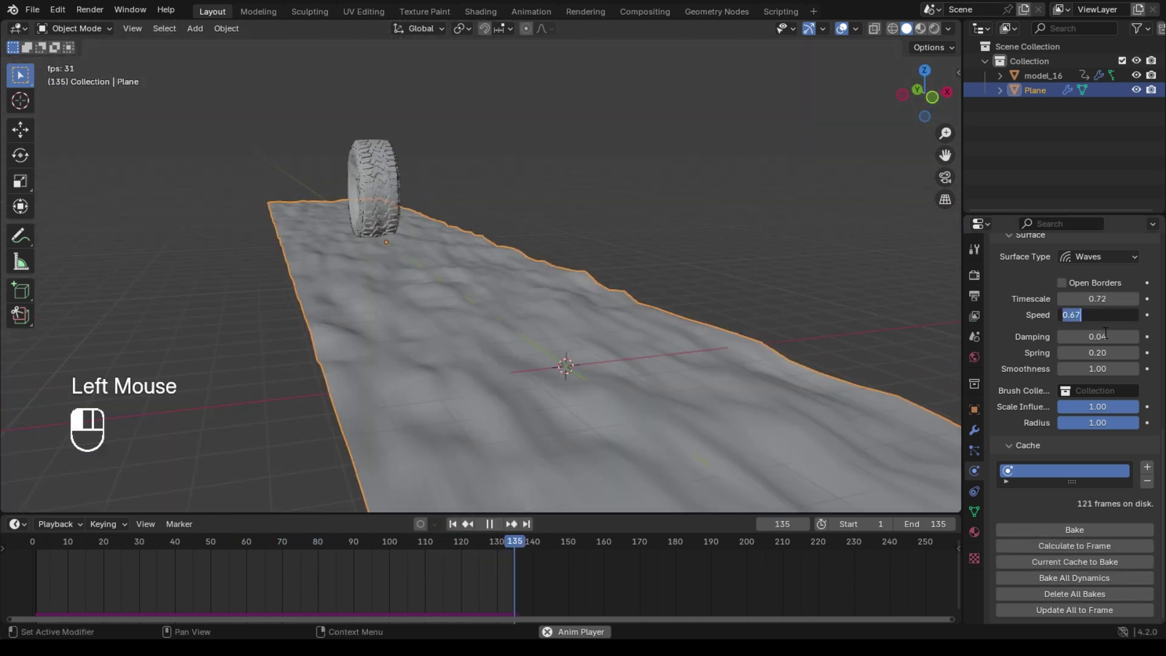
Set the wave Speed to 0.15 and Damping to 0.01, enable Open Borders, and bake all dynamics again
text(.15)
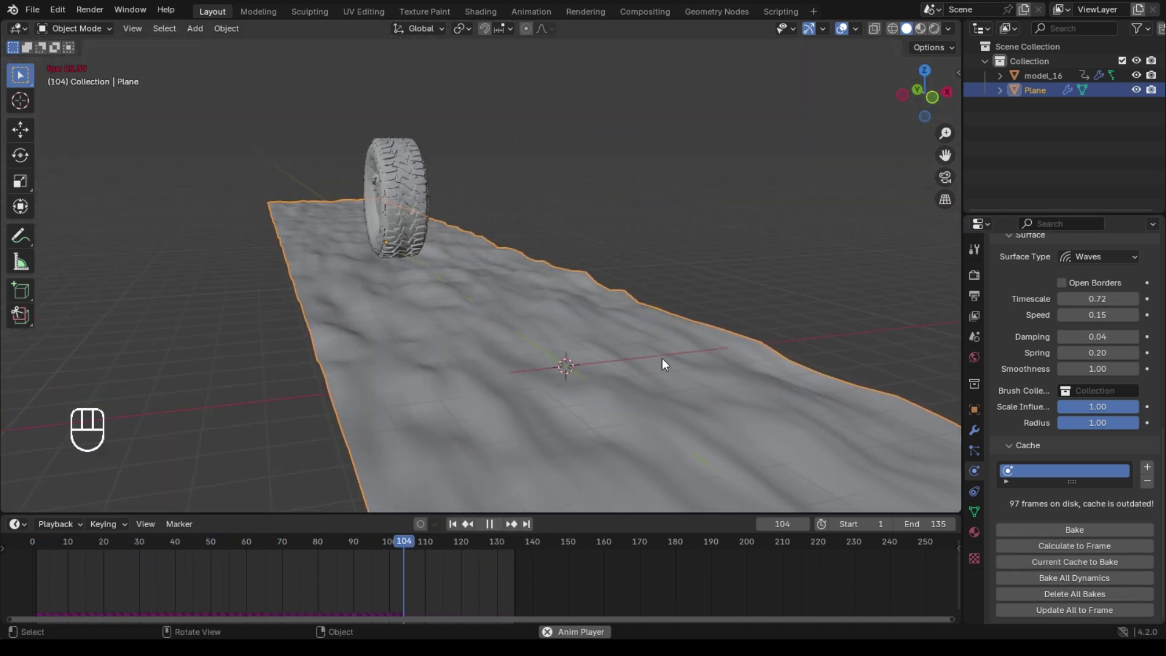
drag(1103, 341, 1092, 341)
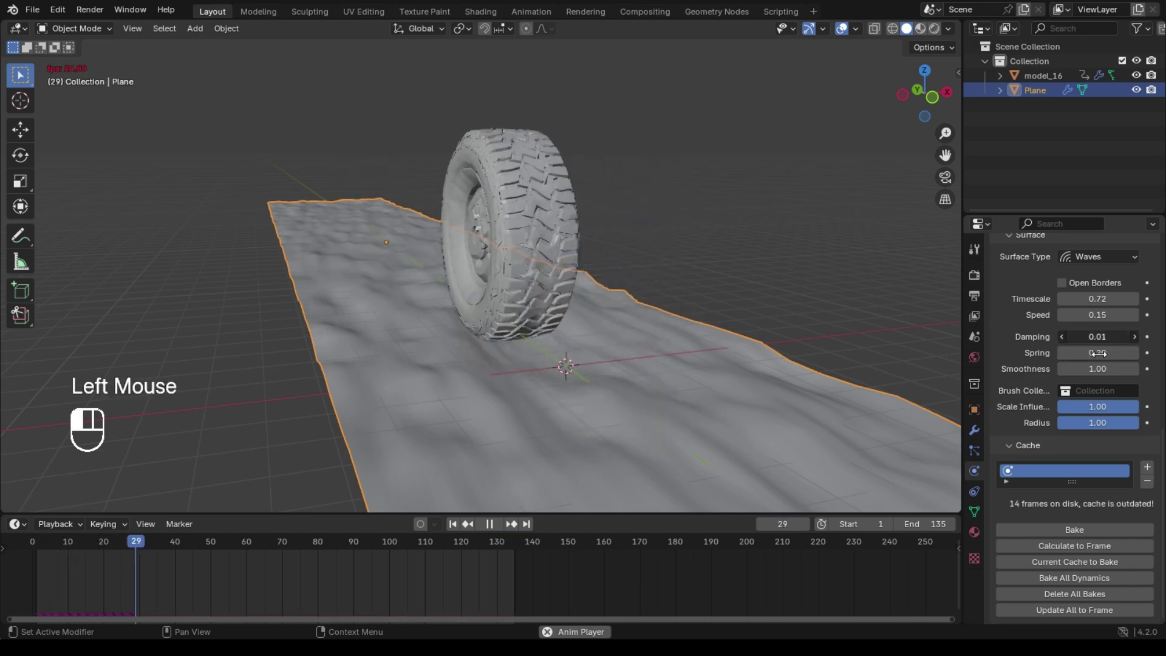
scroll(668, 424, up, 2)
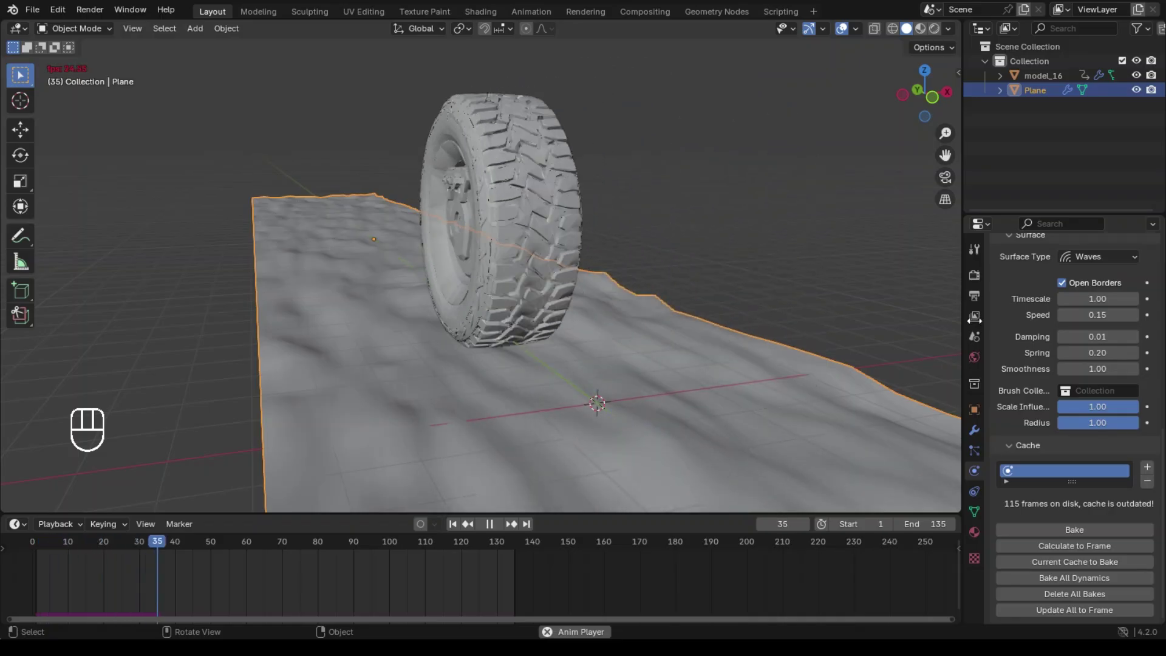
click(1084, 577)
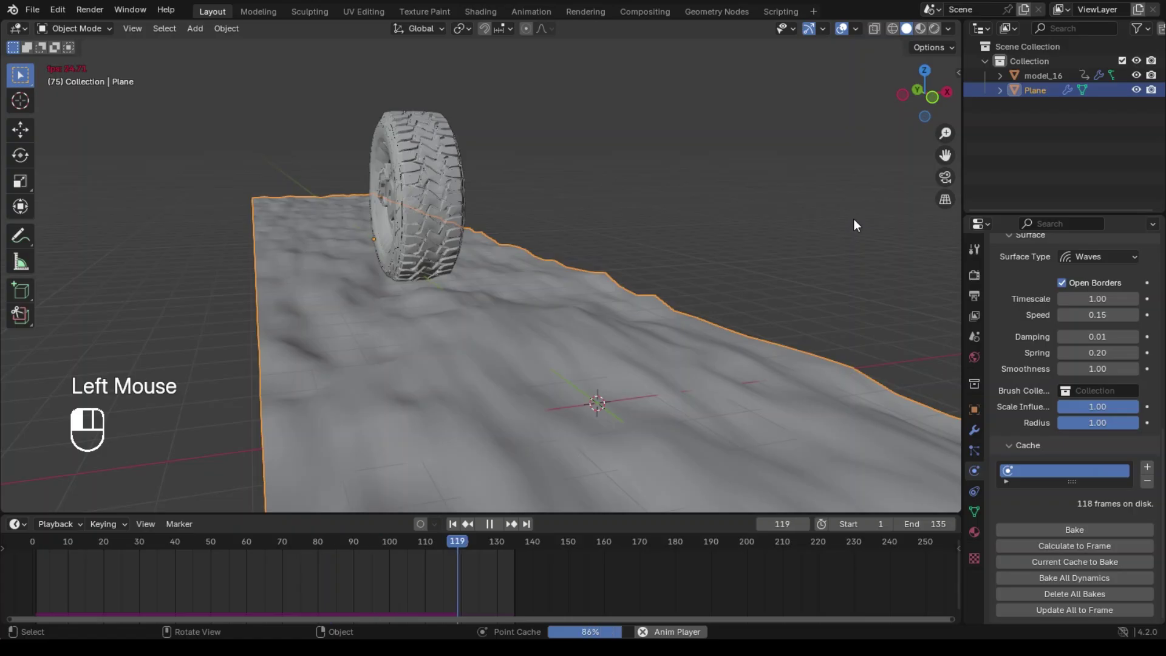
Examine the baked wave ripples that the rolling wheel leaves on the plane from several angles
mouse_move(838, 216)
middle_down()
mouse_move(576, 242)
mouse_move(406, 238)
mouse_move(538, 249)
mouse_move(465, 283)
mouse_move(379, 281)
middle_up()
scroll(406, 238, up, 2)
scroll(549, 256, down, 2)
scroll(466, 283, up, 2)
scroll(462, 280, up, 2)
middle_drag(462, 280, 622, 276)
Select the wheel and expand the Waves settings of its Dynamic Paint brush to review them
click(255, 304)
scroll(1095, 570, down, 3)
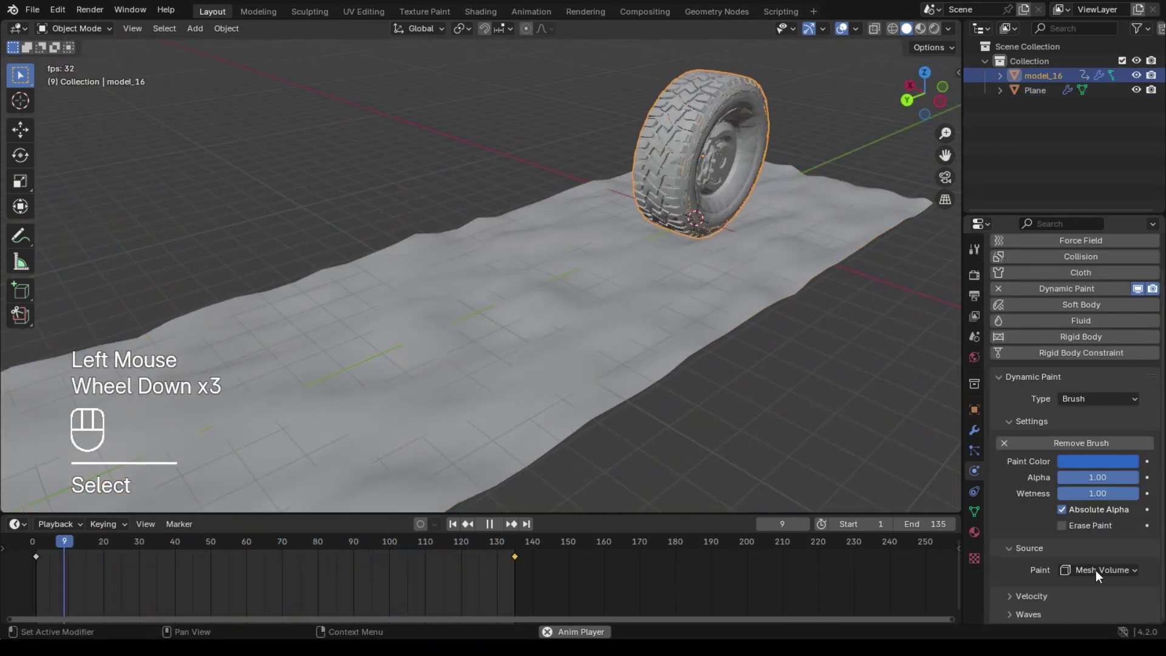
click(1044, 614)
scroll(1081, 593, down, 1)
scroll(1081, 594, up, 1)
Select the plane and review its canvas settings while the wave animation plays
scroll(1081, 594, down, 1)
mouse_move(653, 385)
middle_down()
mouse_move(464, 369)
mouse_move(643, 379)
middle_up()
click(643, 379)
scroll(643, 379, down, 2)
middle_drag(704, 216, 679, 187)
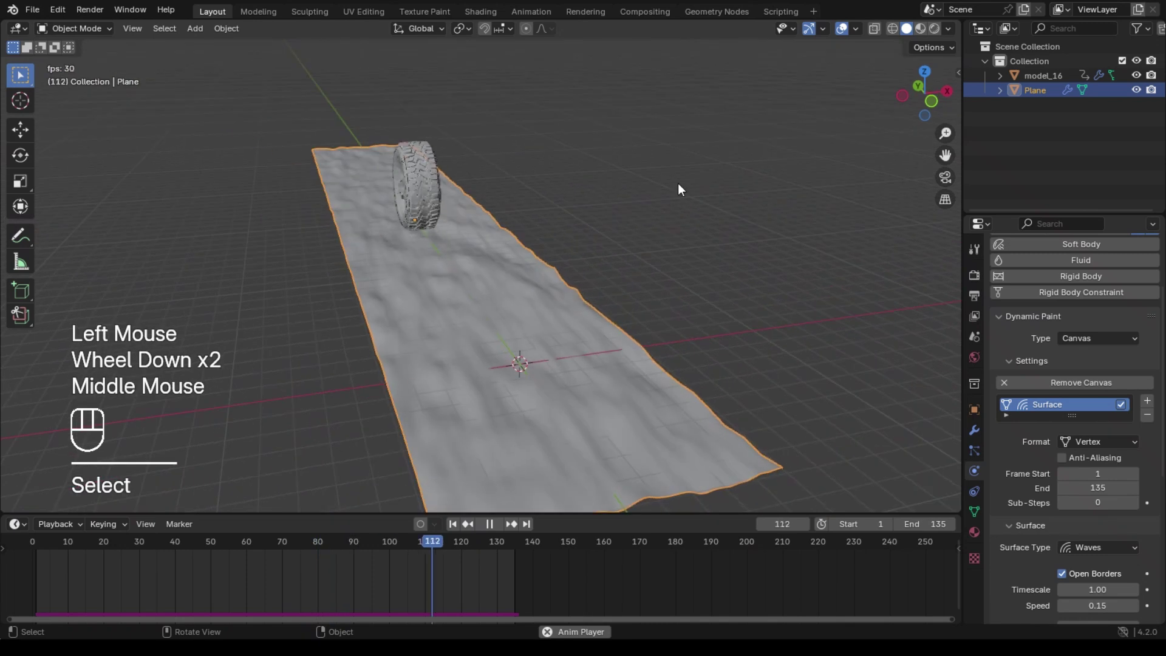
key(super)
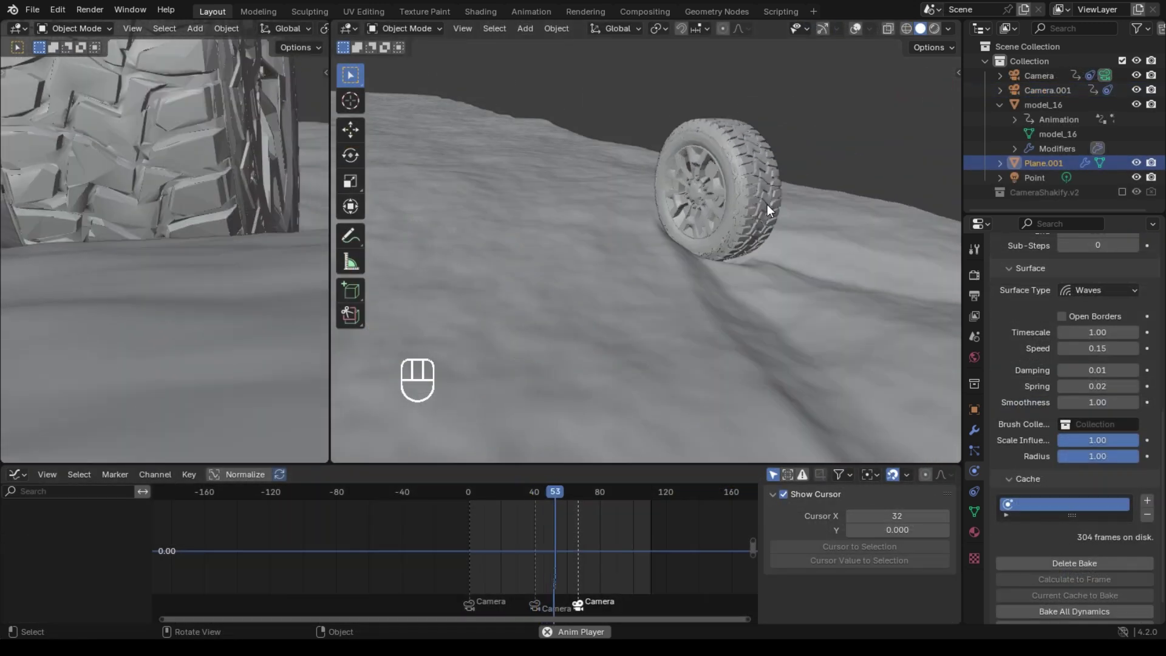
middle_drag(767, 204, 698, 205)
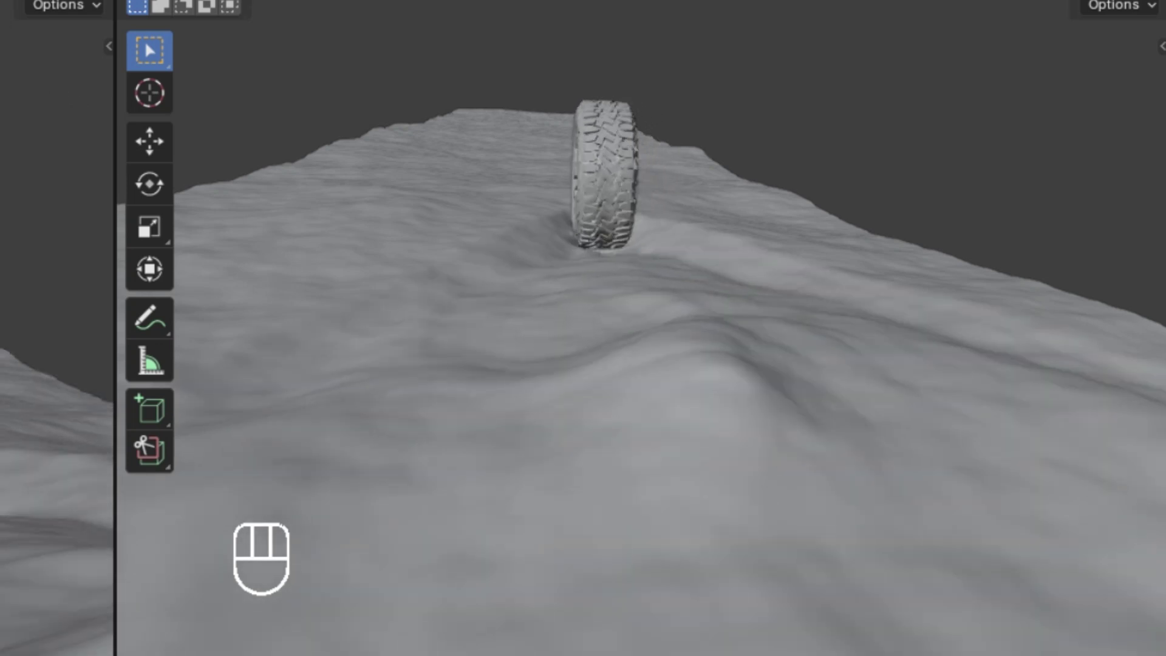
In the camera scene, show the viewport overlays and select the wheel
scroll(57, 340, down, 2)
shift+middle_drag(56, 340, 57, 328)
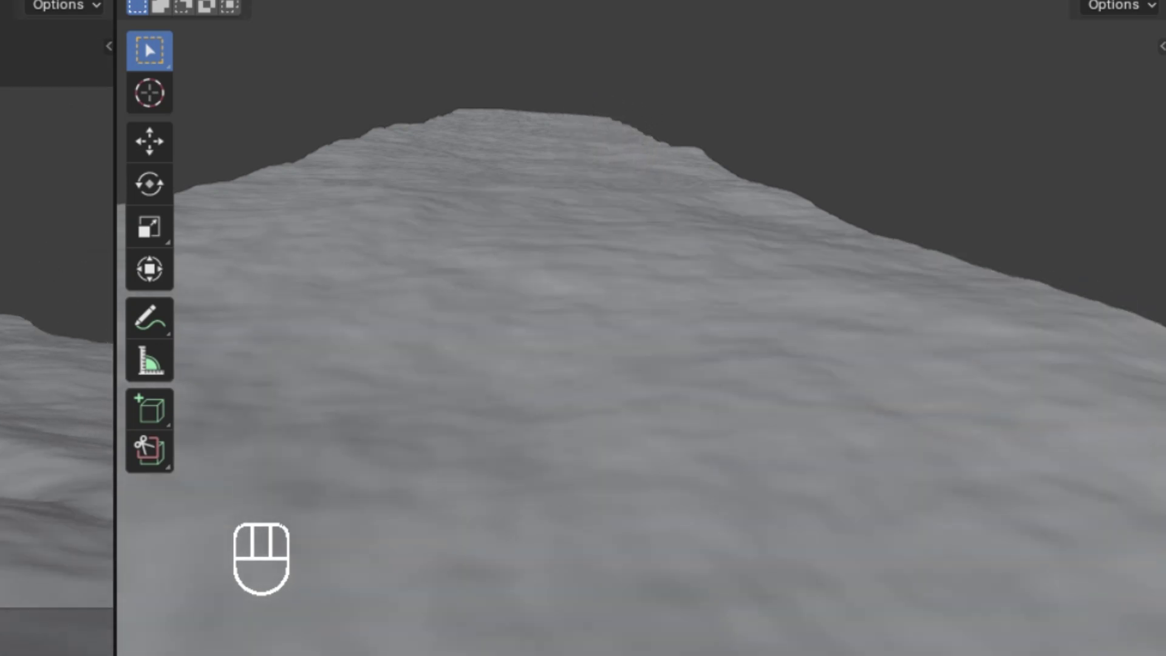
scroll(745, 323, up, 2)
click(862, 92)
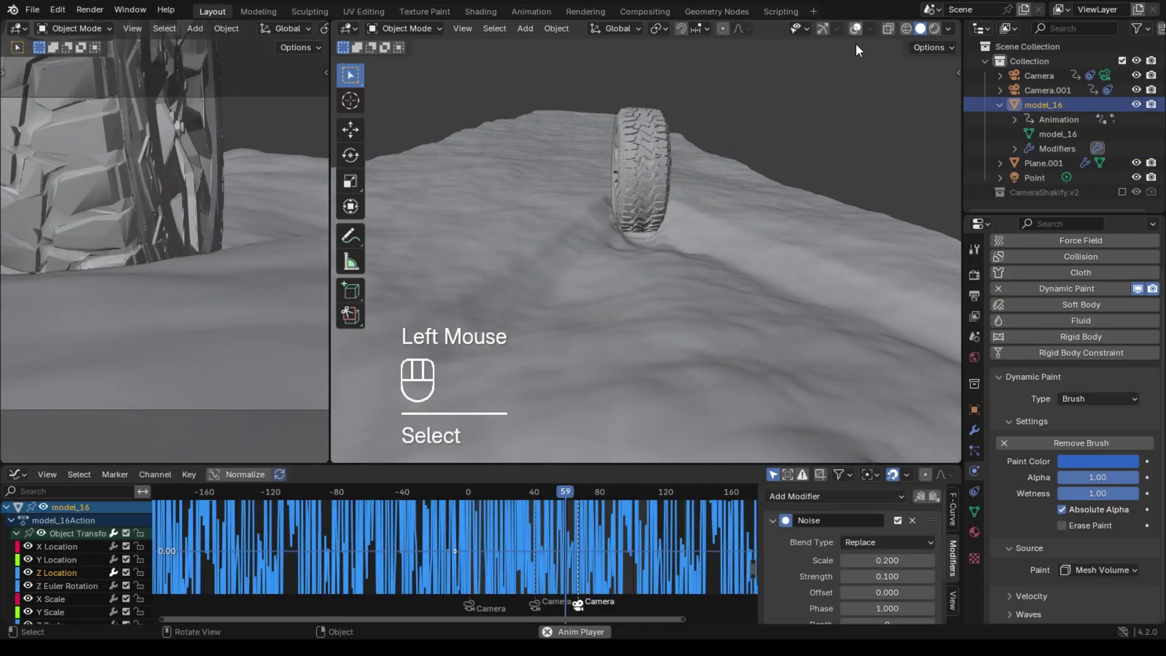
click(855, 28)
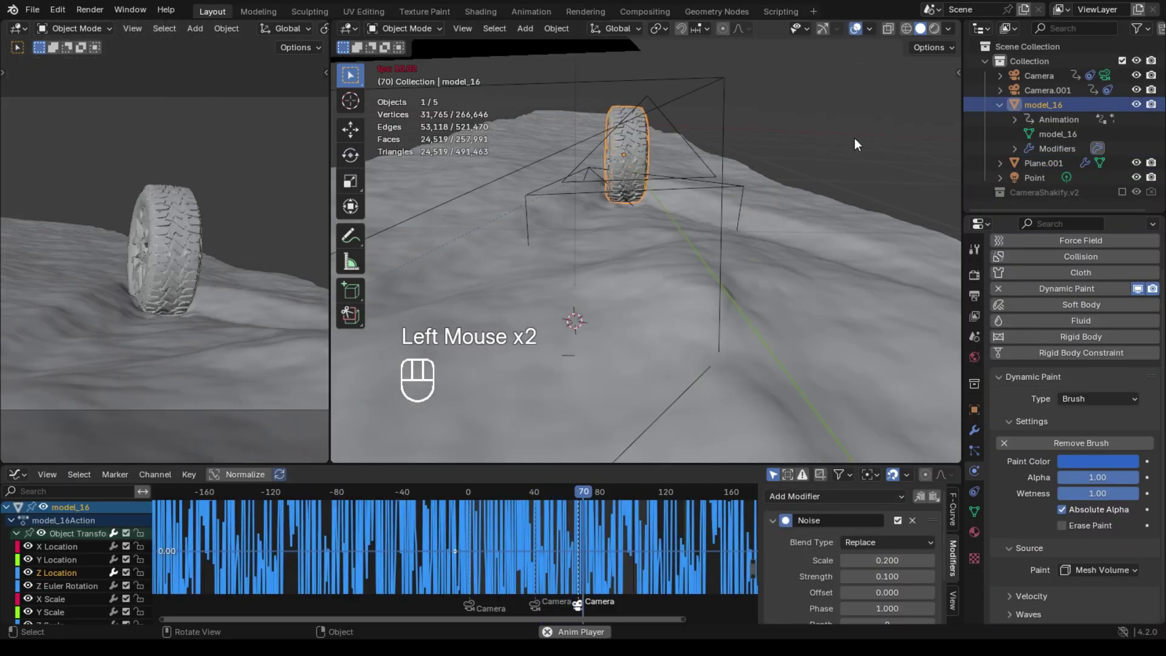
click(844, 138)
click(614, 146)
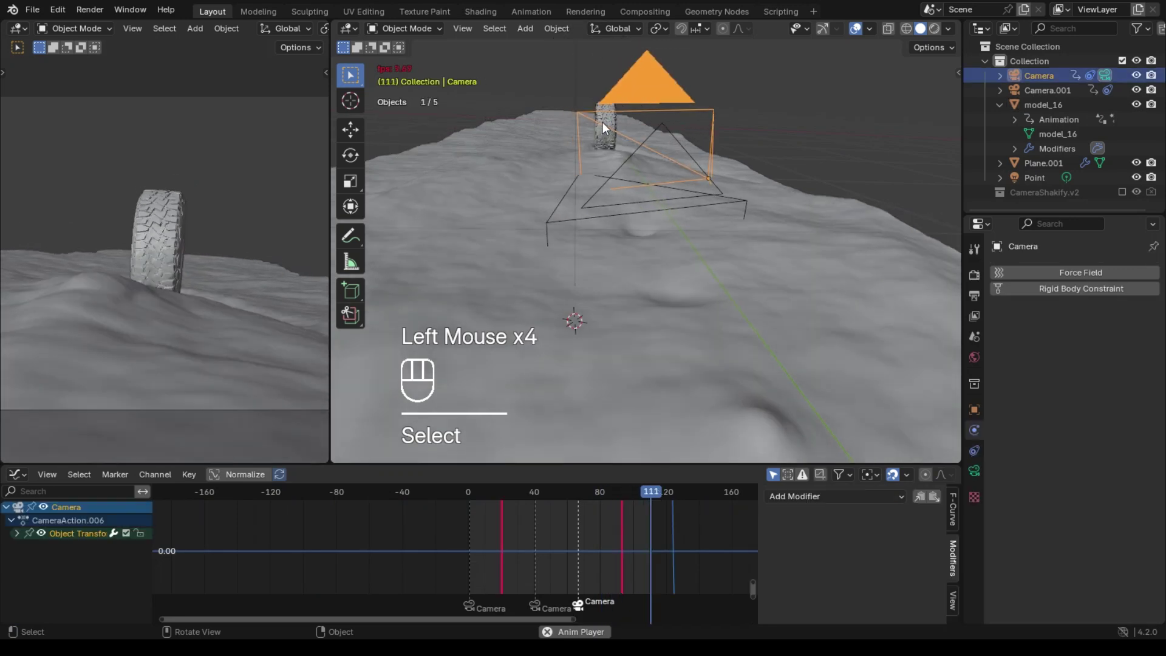
double_click(151, 234)
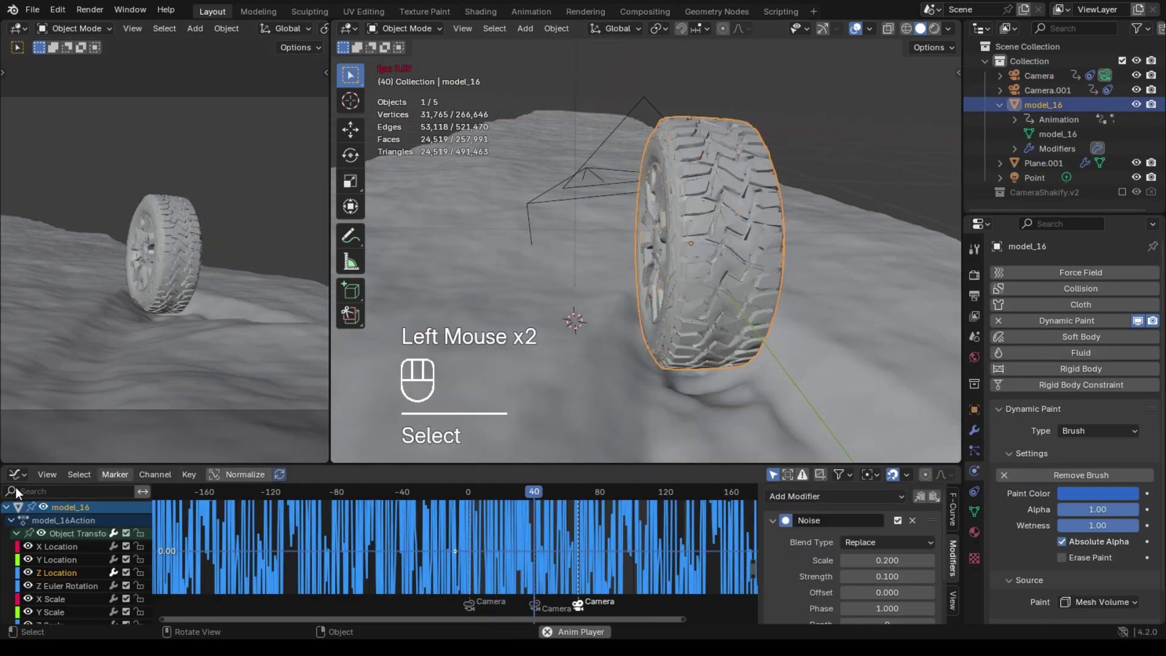
Switch the graph editor area to the Timeline and expand the wheel brush's Waves settings
click(16, 475)
click(240, 356)
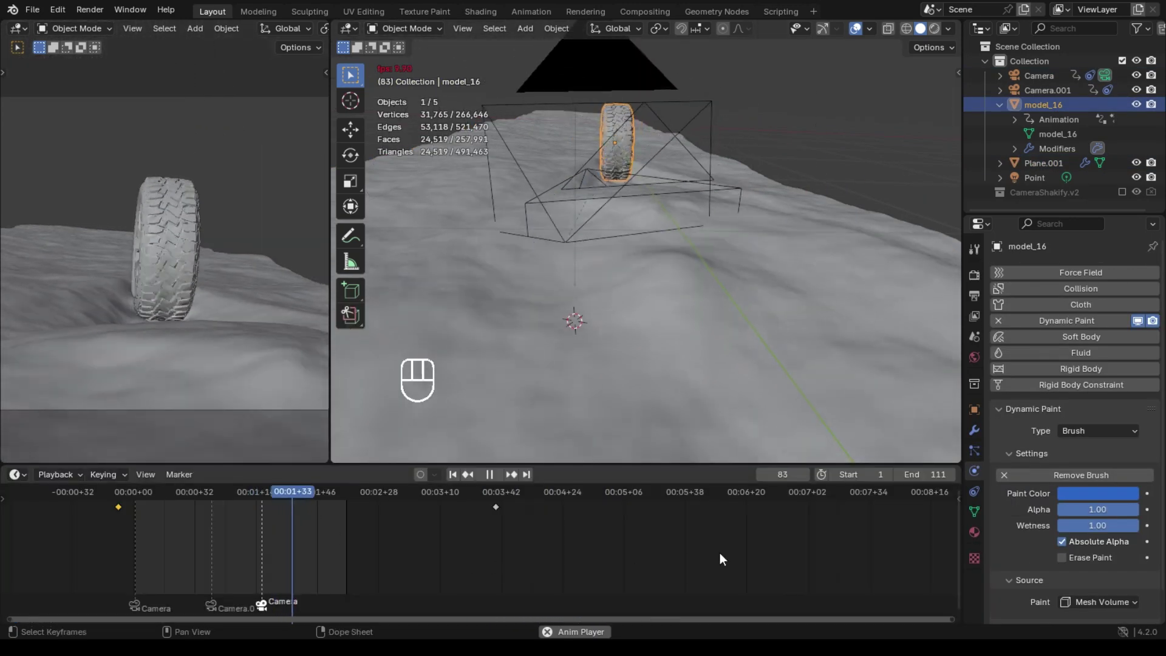
scroll(1095, 579, down, 5)
click(1028, 614)
scroll(1089, 560, down, 3)
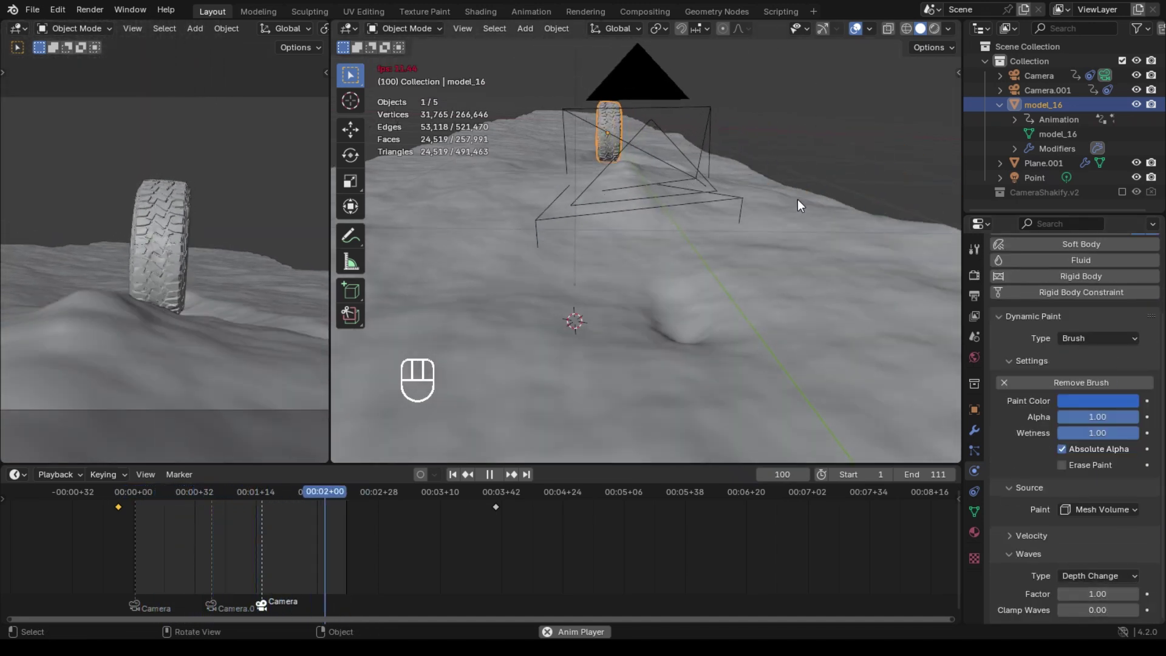
Select the terrain plane and review the wave values of its canvas surface
click(713, 380)
scroll(1139, 567, down, 4)
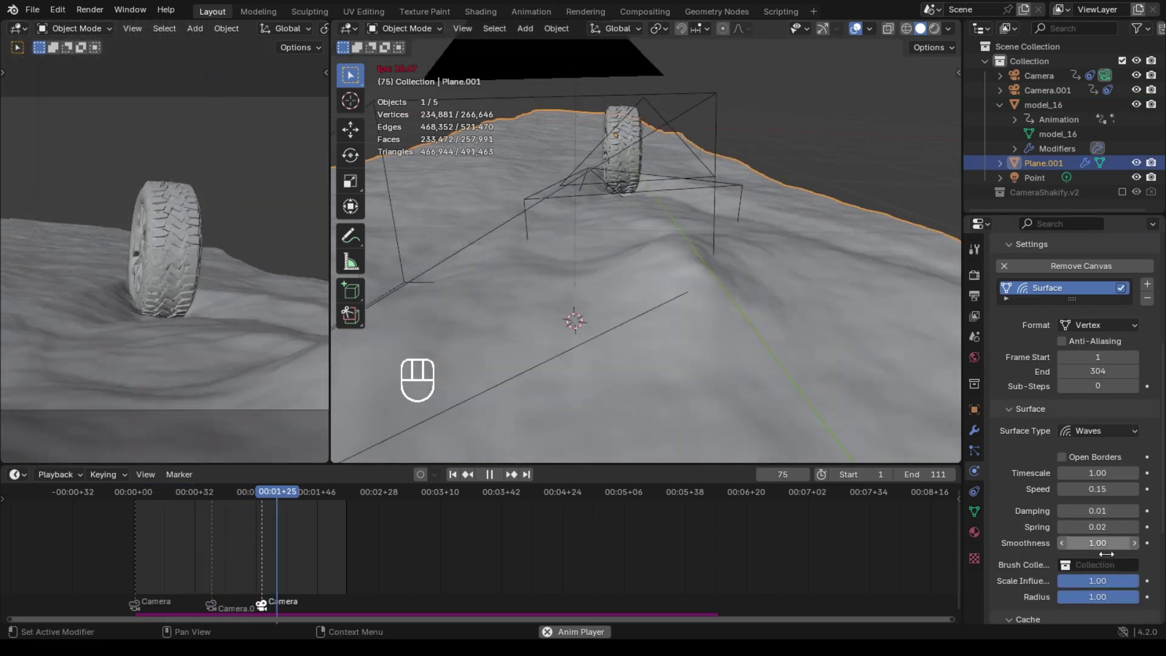
scroll(578, 217, down, 1)
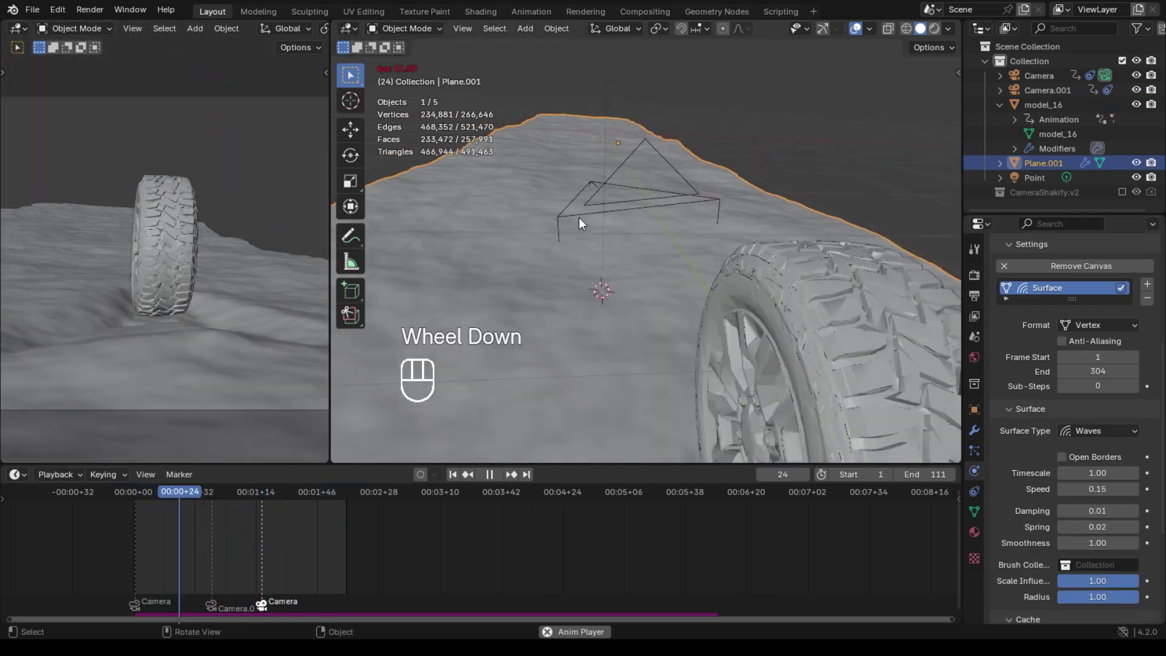
Pause playback, select the wheel and delete all of its keyframes
key(space)
click(702, 211)
scroll(702, 211, up, 2)
mouse_move(570, 209)
middle_down()
mouse_move(702, 211)
mouse_move(656, 255)
middle_up()
scroll(702, 212, down, 2)
key(ctrl+space)
key(ctrl+space)
key(a)
key(x)
scroll(764, 314, up, 2)
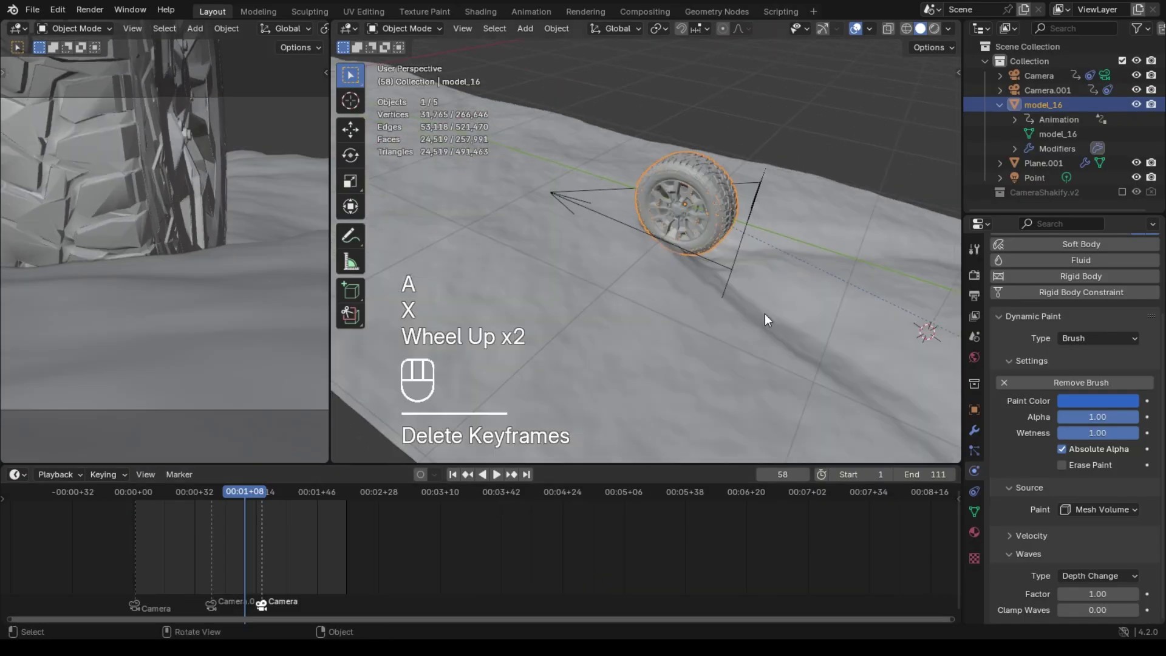
Resume playback, select the terrain plane and delete all of its physics bakes
key(space)
click(695, 217)
scroll(694, 217, up, 1)
middle_drag(695, 217, 735, 255)
click(875, 383)
scroll(1113, 581, down, 3)
scroll(1113, 582, down, 6)
click(1087, 594)
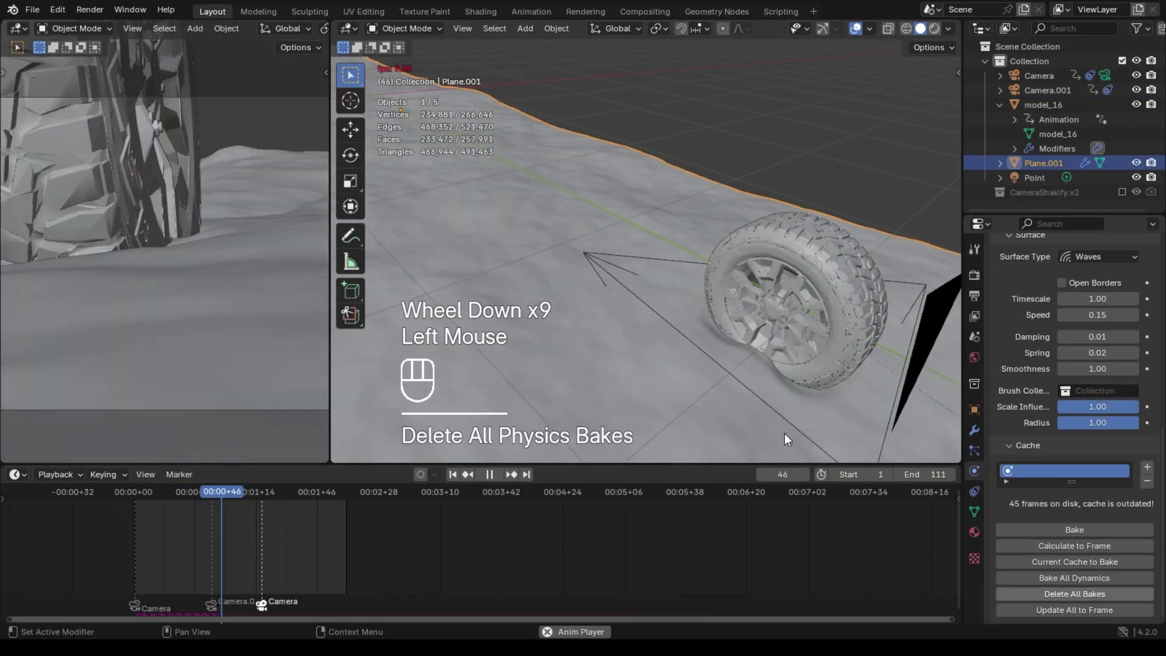
Examine the stationary wheel's contact with the terrain in both viewports during playback
middle_drag(784, 432, 741, 358)
scroll(741, 358, up, 1)
scroll(720, 293, up, 1)
shift+middle_drag(741, 358, 692, 285)
scroll(713, 292, down, 1)
scroll(257, 254, up, 2)
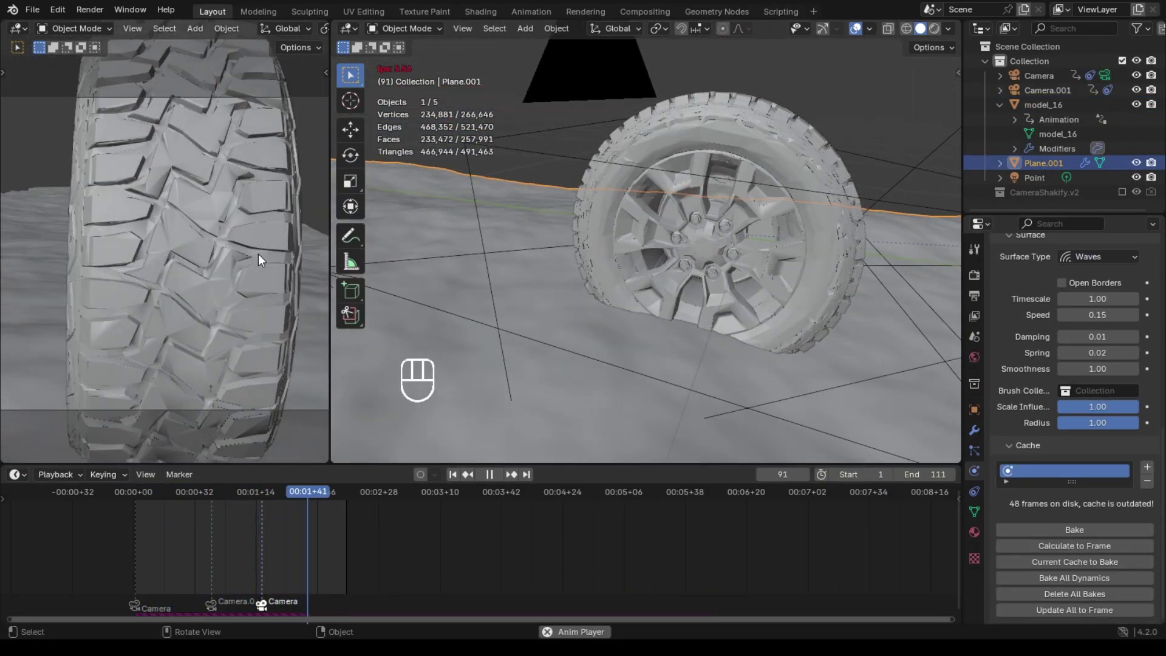
middle_drag(257, 254, 226, 253)
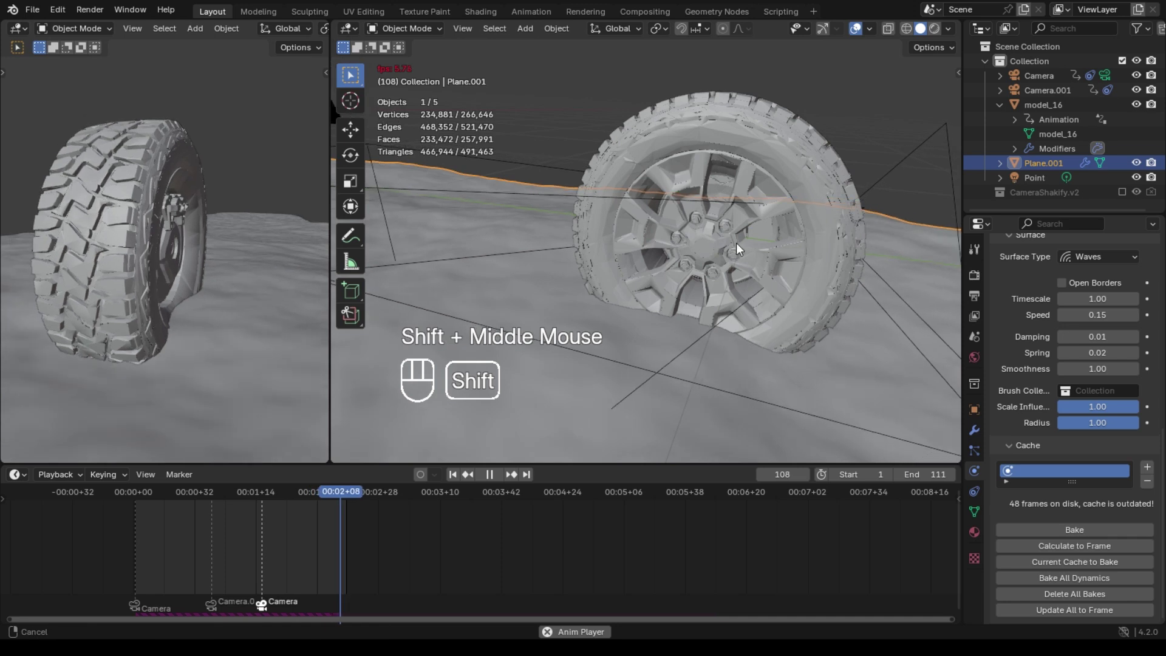
Remove the driver from the wheel's X rotation and turn the wheel manually to 615.98°
click(744, 227)
key(n)
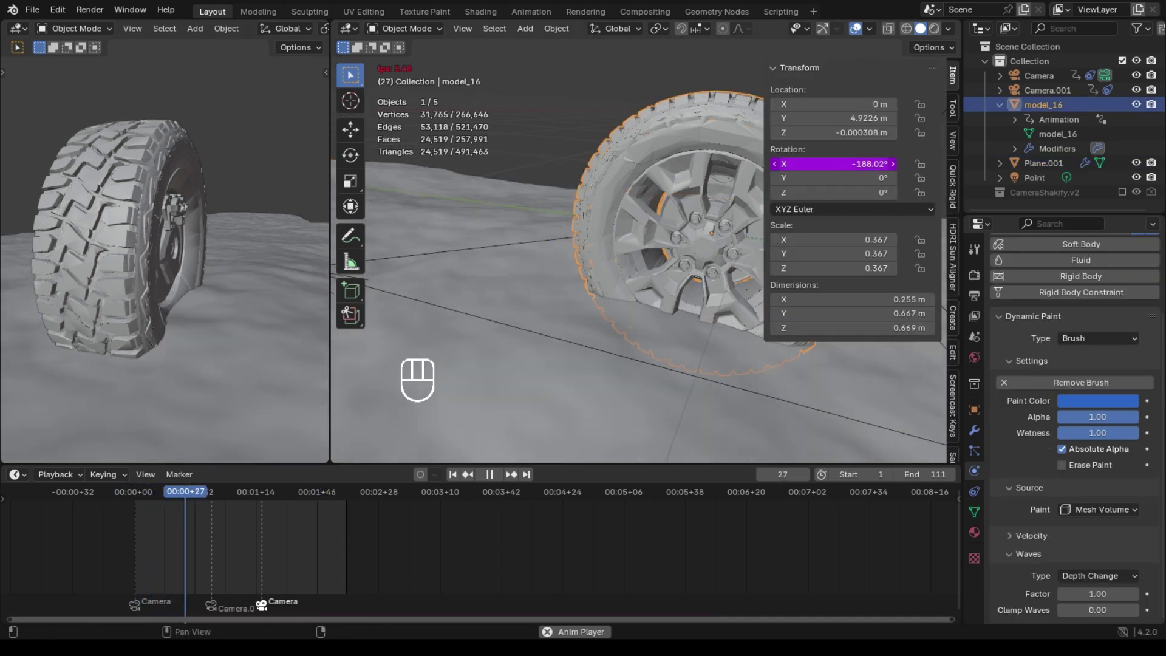
right_click(850, 164)
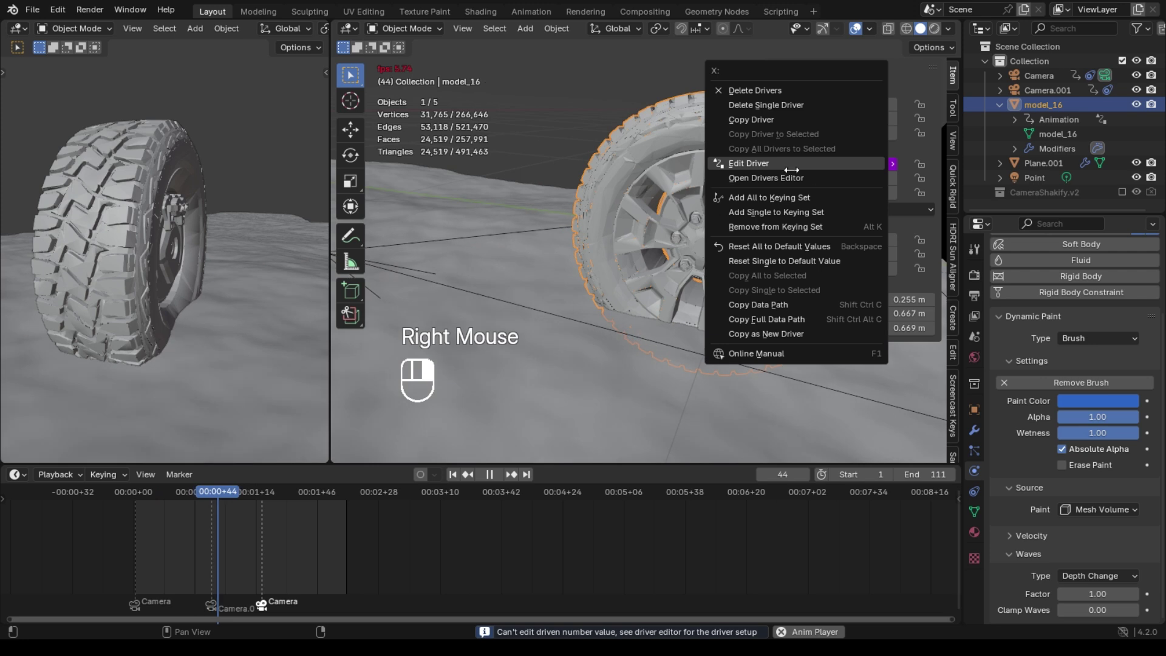
click(809, 105)
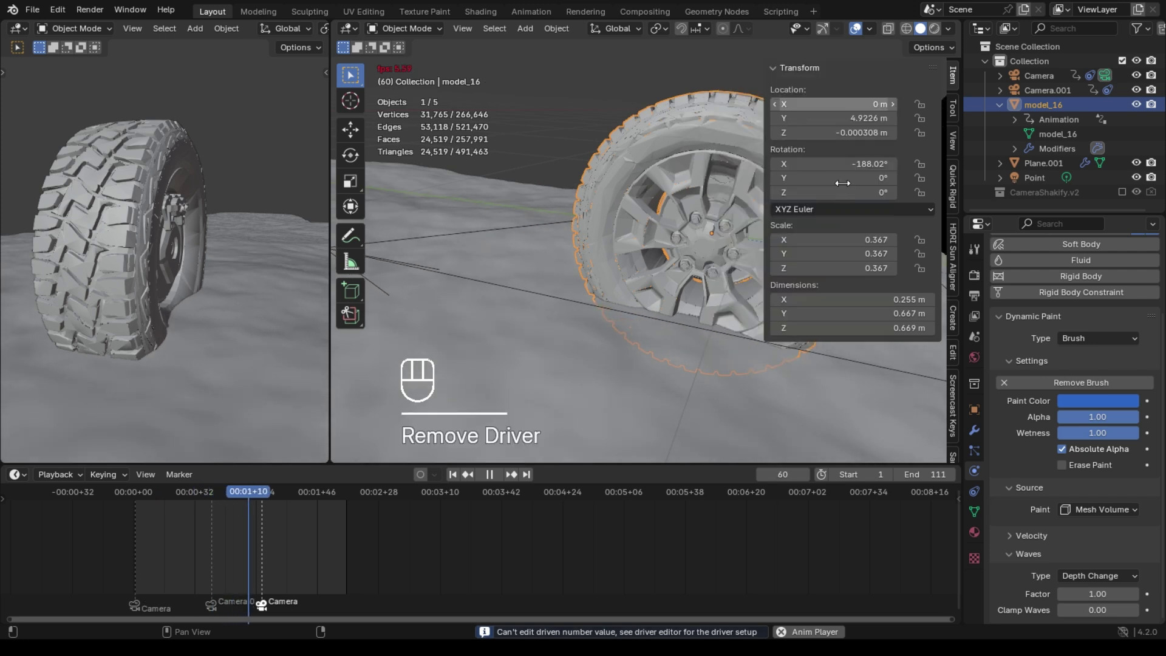
drag(808, 164, 815, 184)
shift+middle_drag(724, 162, 636, 206)
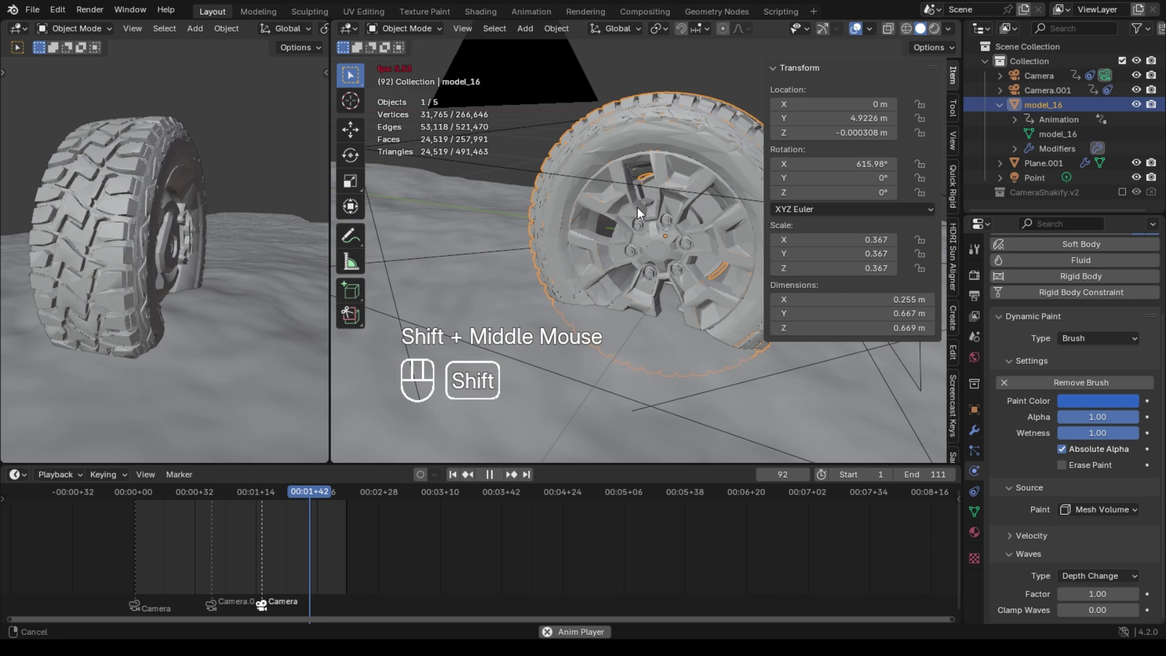
Drive the wheel's X rotation with the frame expression
double_click(838, 164)
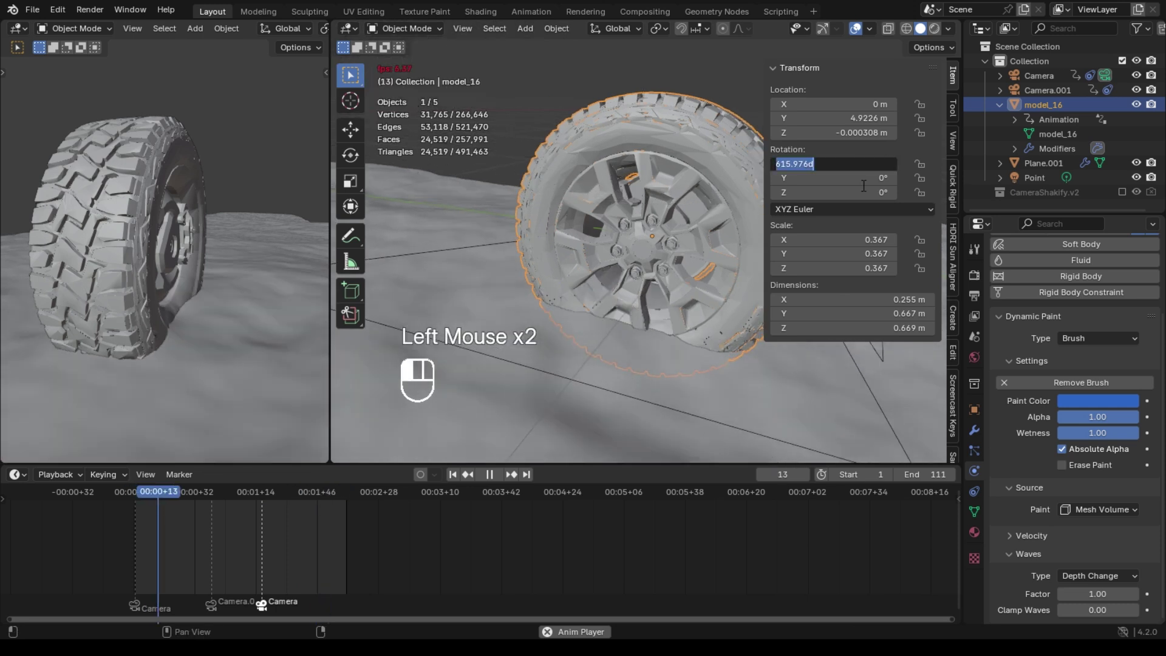
key(BackSpace)
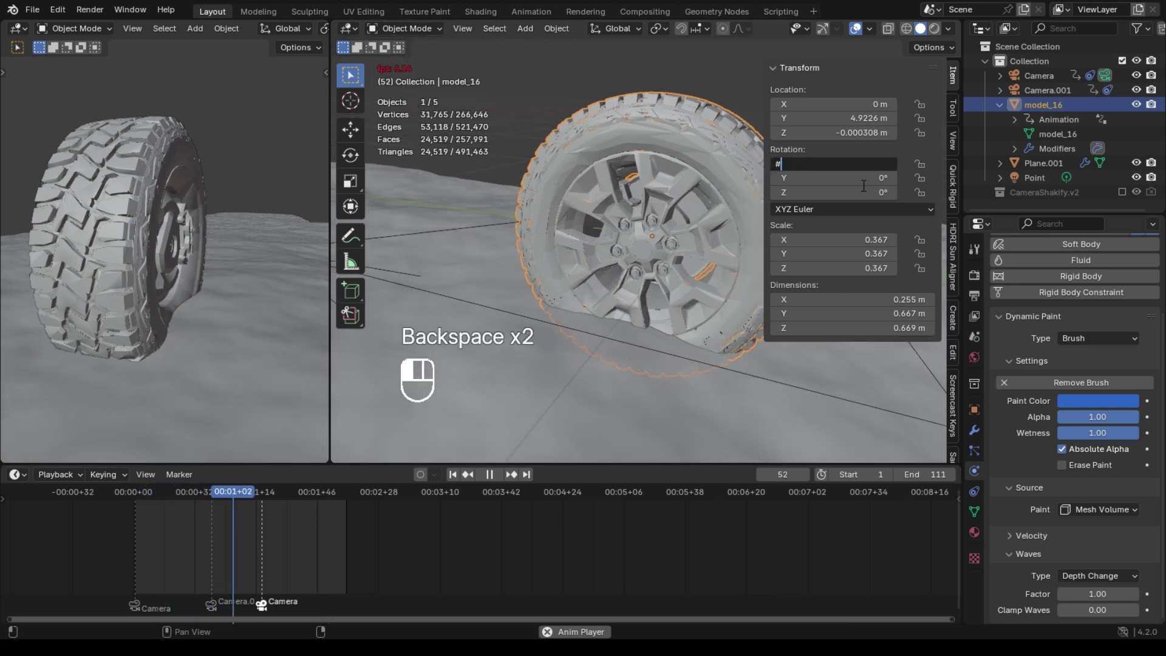
key(Return)
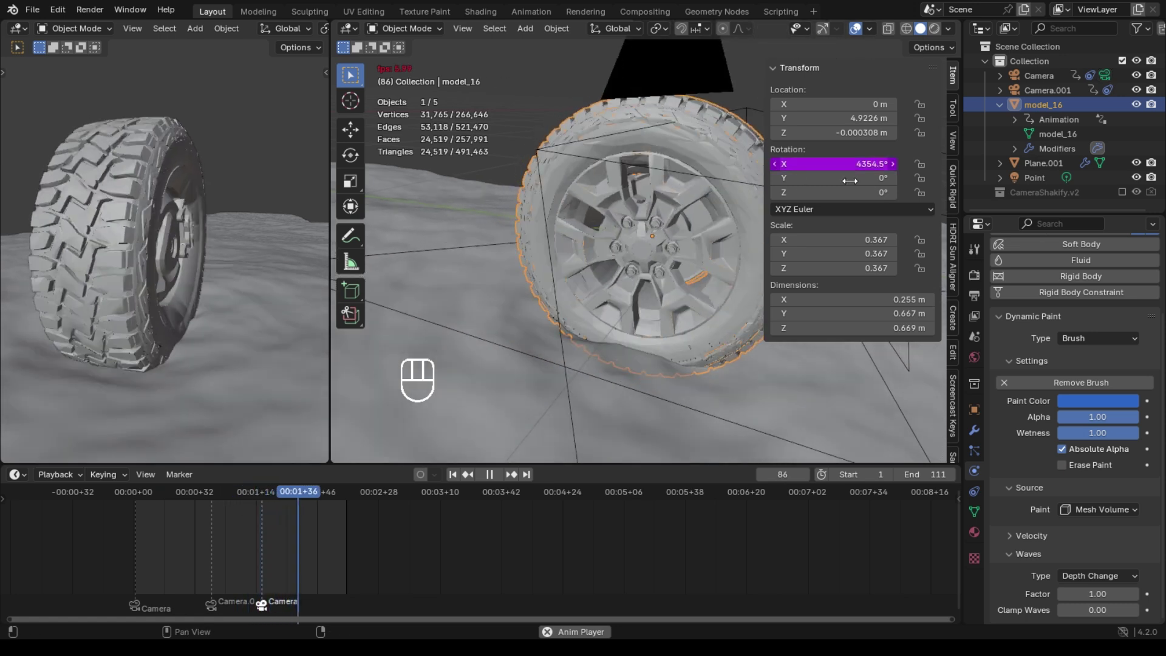
Reverse the wheel's spin by changing its X rotation driver expression to frame*-1
right_click(816, 164)
click(747, 223)
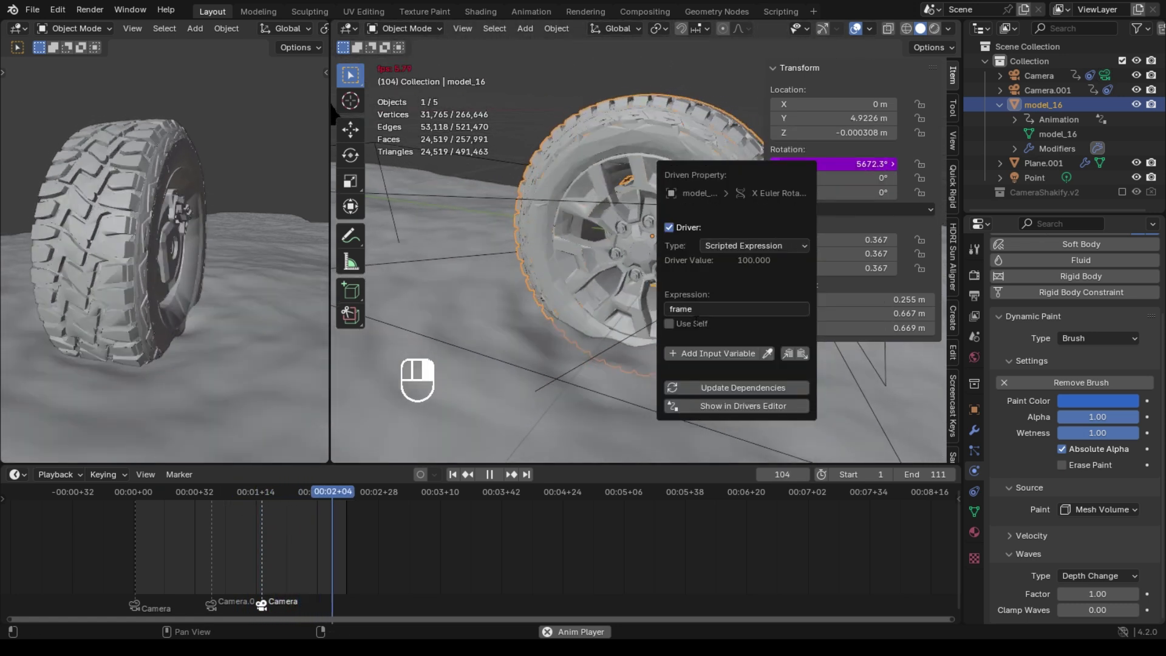
click(697, 312)
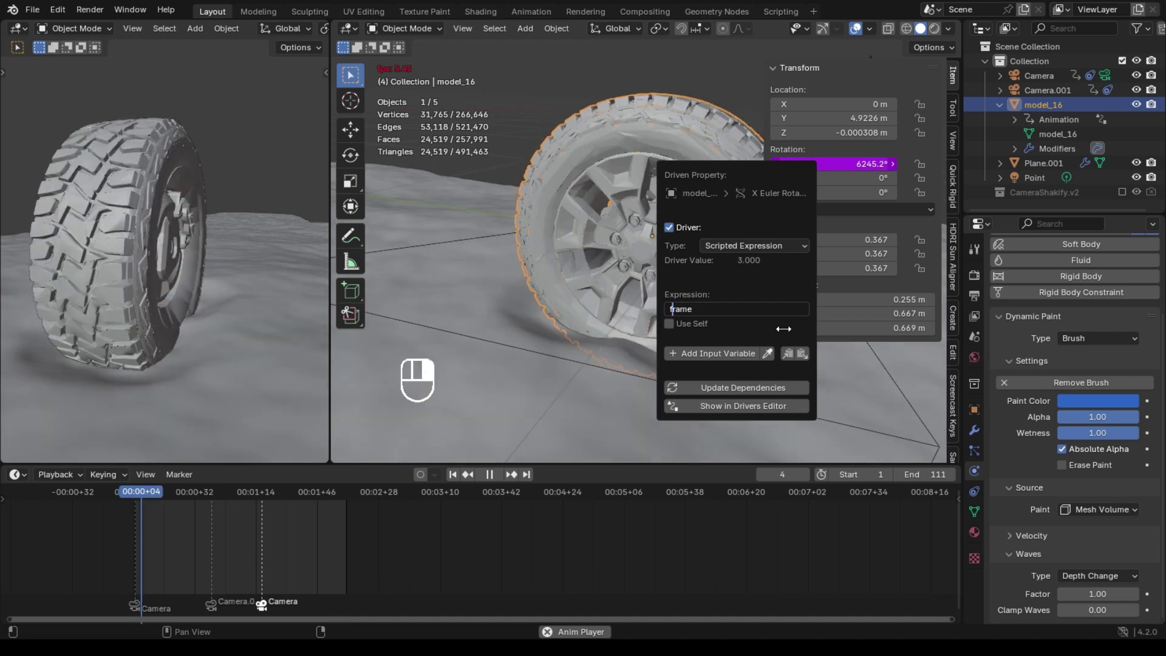
key(shift)
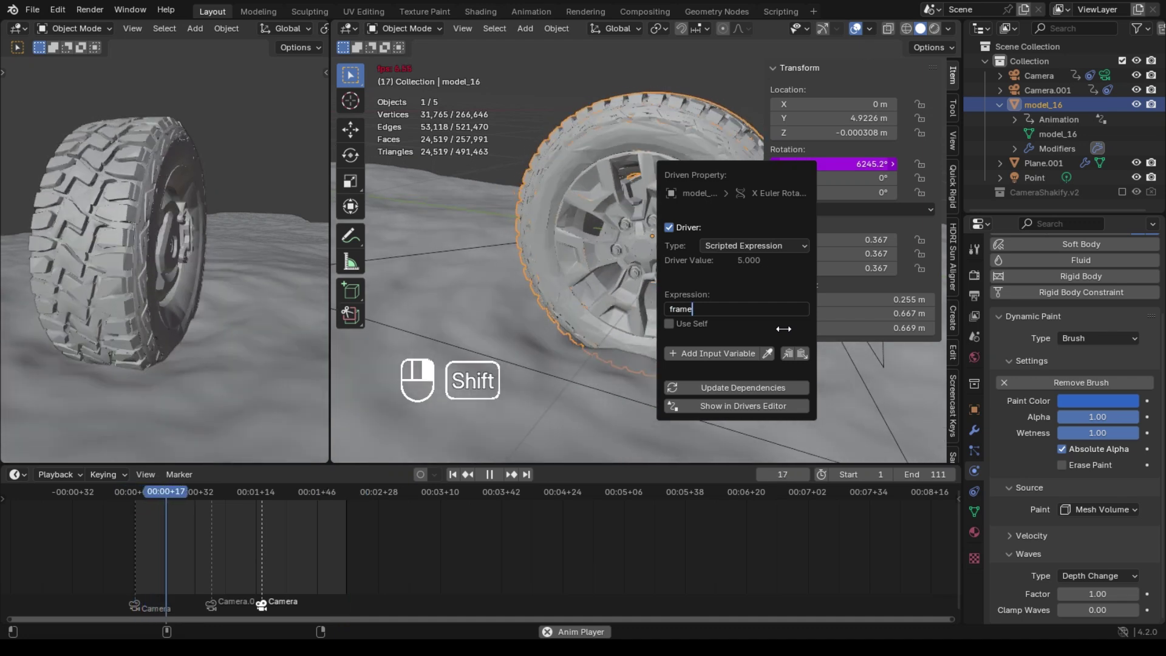
key(Return)
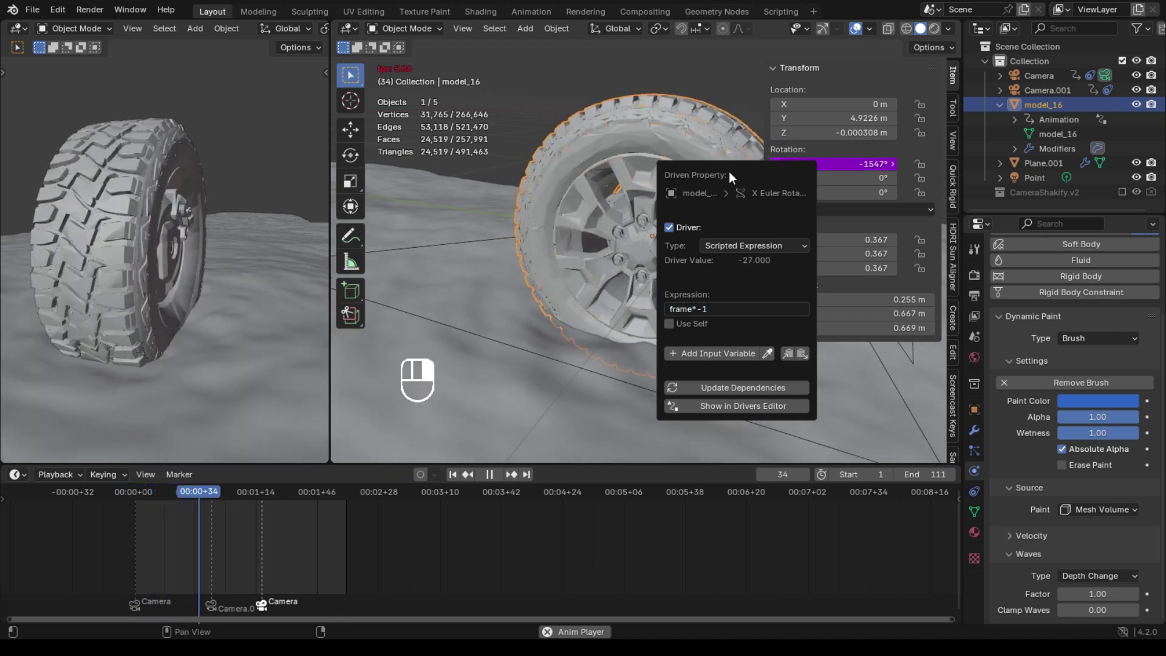
Extend the X rotation driver expression to frame*-1*10000000 and hide the transform properties
click(722, 311)
click(722, 310)
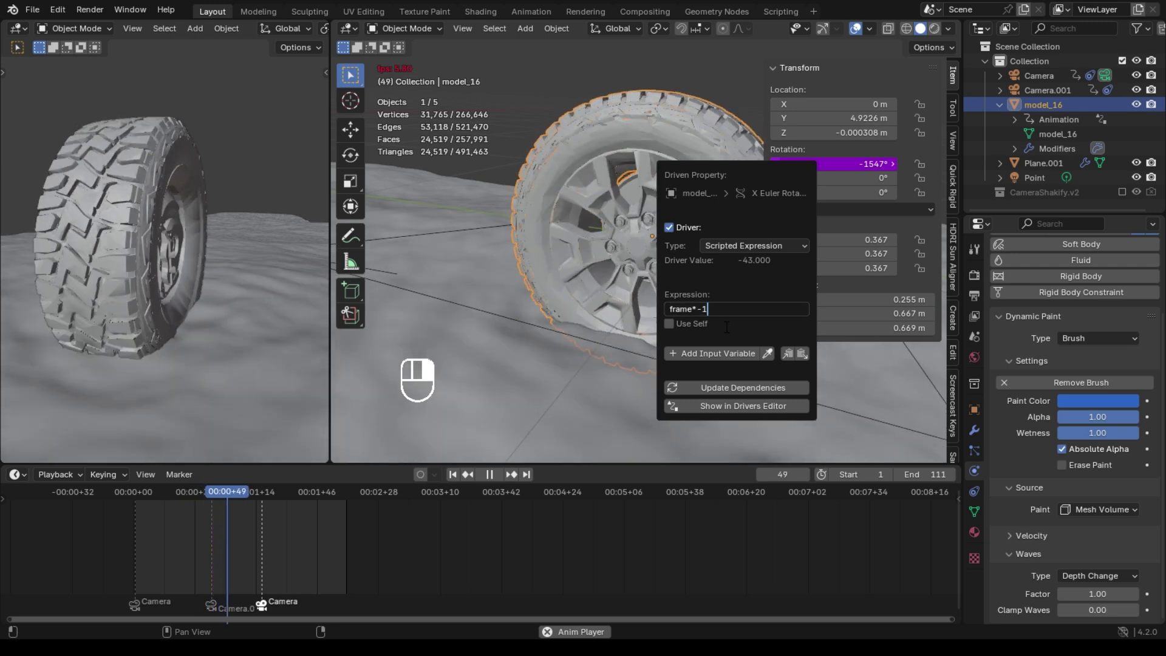
text(*10000000)
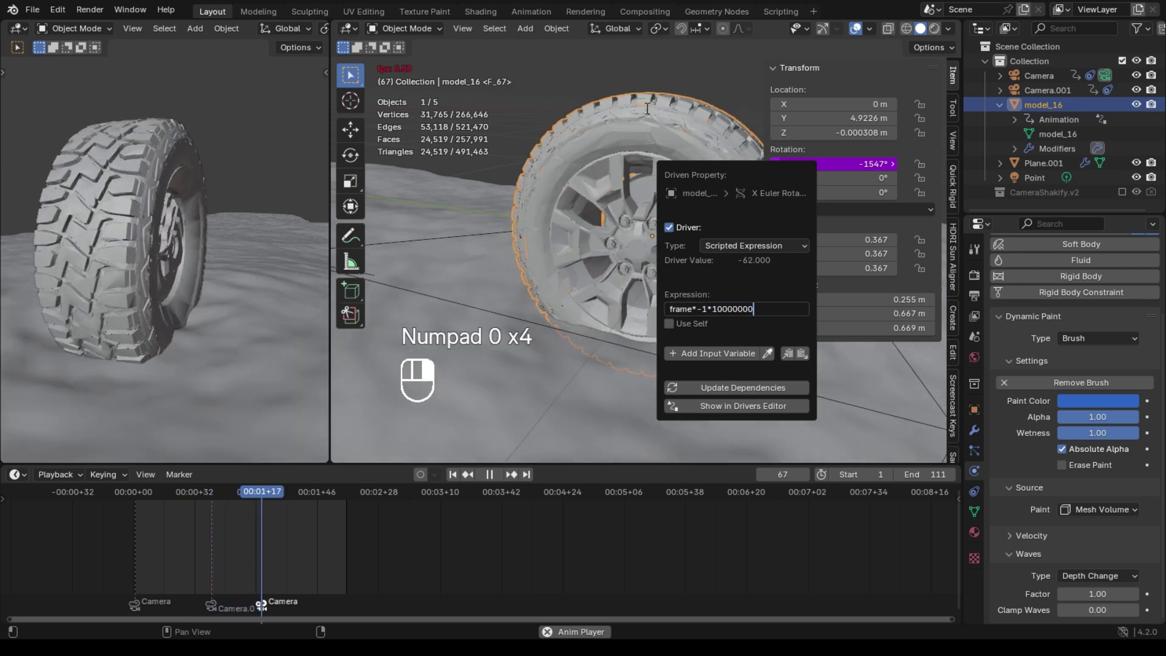
click(733, 107)
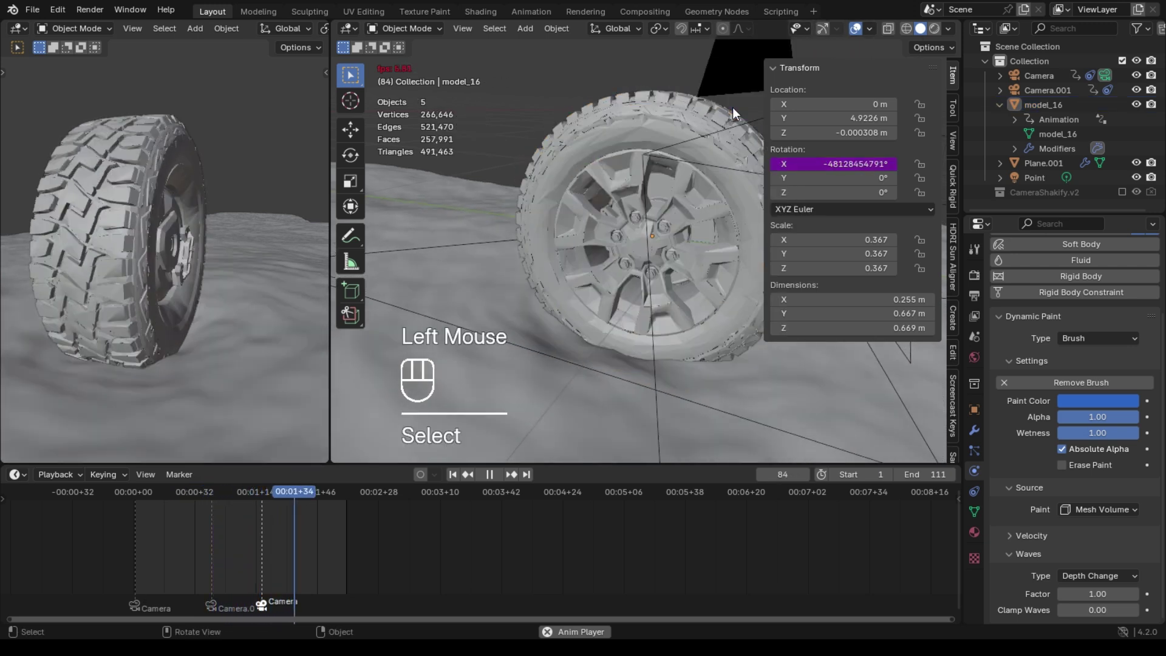
key(n)
scroll(747, 122, down, 2)
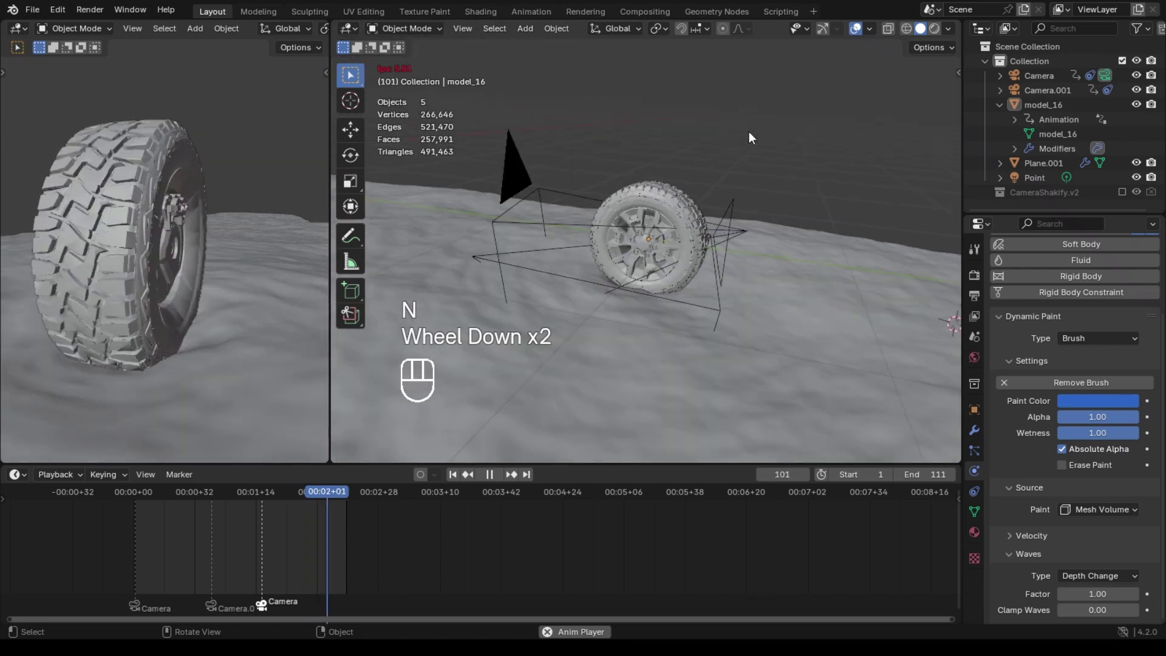
Pause playback and raise the terrain plane along the global Z axis so the wheel sits deeper in it
key(space)
click(684, 358)
middle_drag(684, 357, 668, 346)
middle_drag(668, 346, 650, 336)
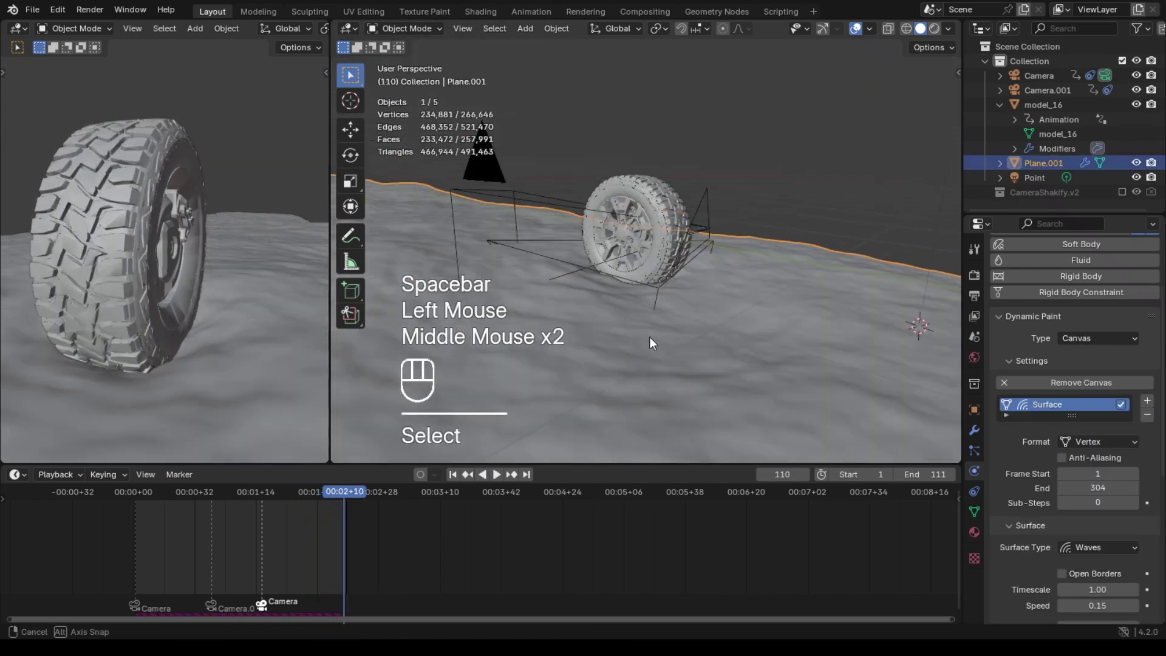
scroll(649, 337, up, 2)
key(g)
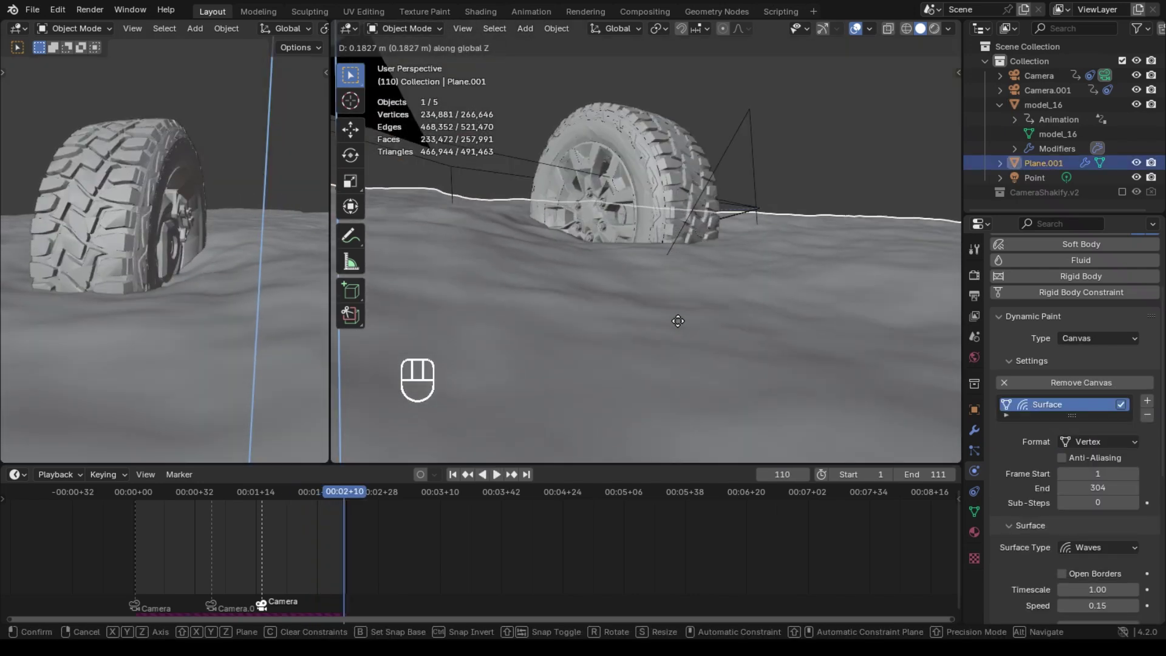
click(674, 326)
middle_drag(674, 325, 664, 272)
scroll(680, 275, up, 1)
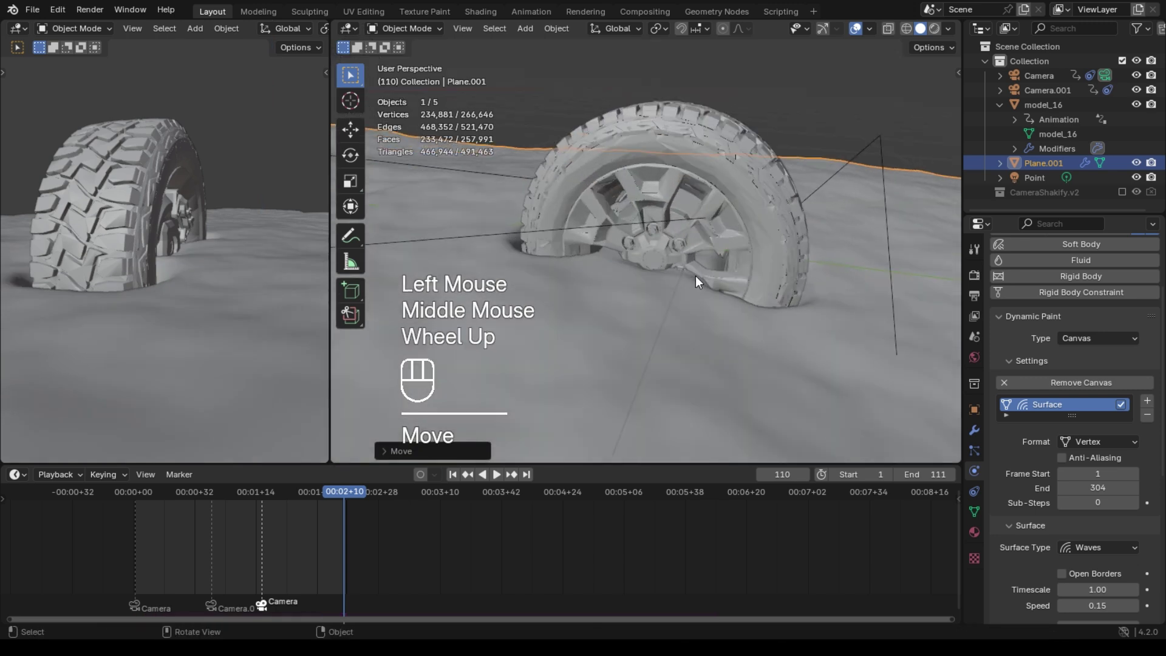
Play the animation and inspect how the raised terrain deforms around the spinning wheel
key(space)
scroll(636, 86, down, 1)
middle_drag(637, 87, 711, 255)
scroll(632, 255, up, 2)
key(space)
click(810, 380)
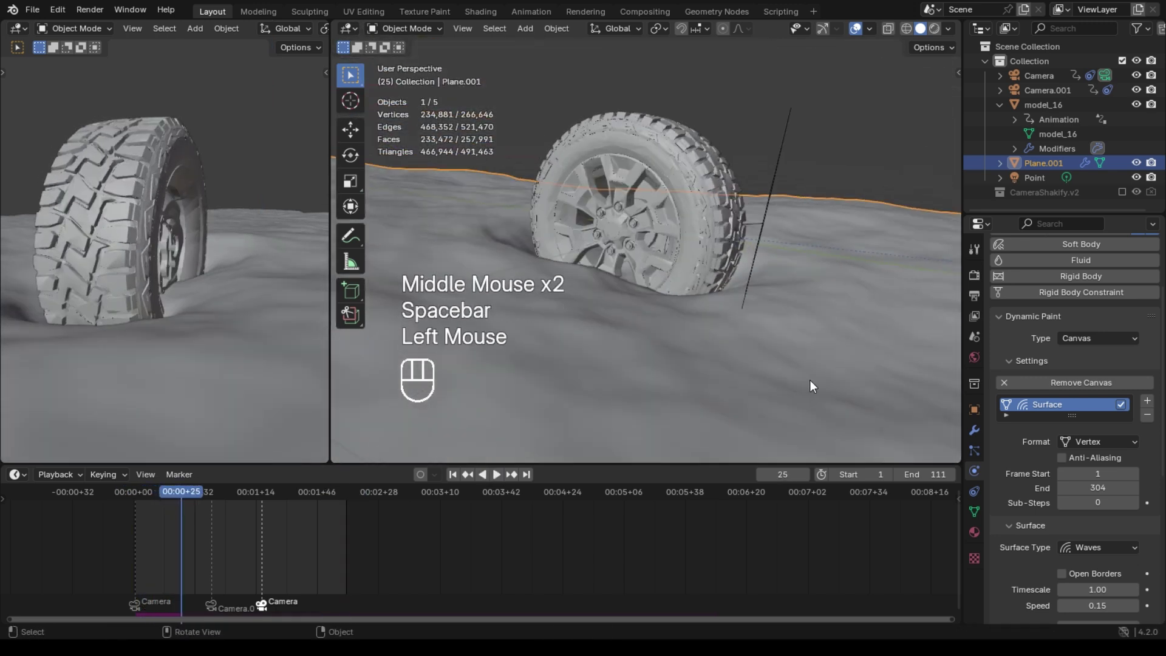
Raise the terrain plane further along the global Z axis to bury the wheel's lower half, and play the animation
key(g)
key(z)
click(694, 206)
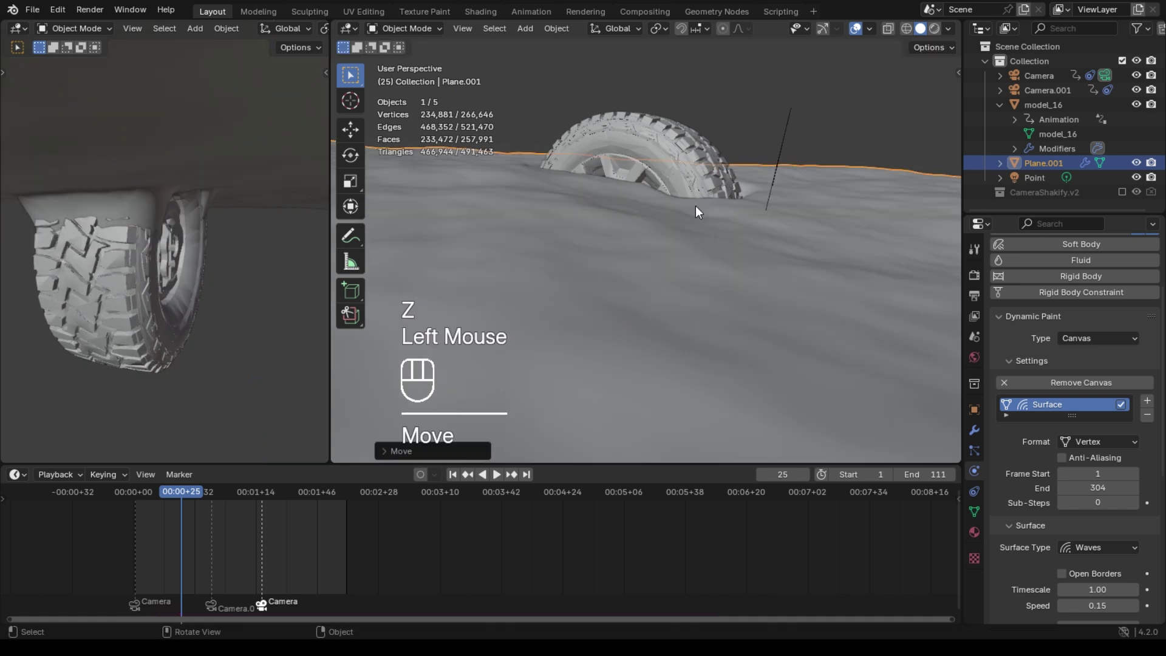
key(space)
middle_drag(645, 144, 635, 154)
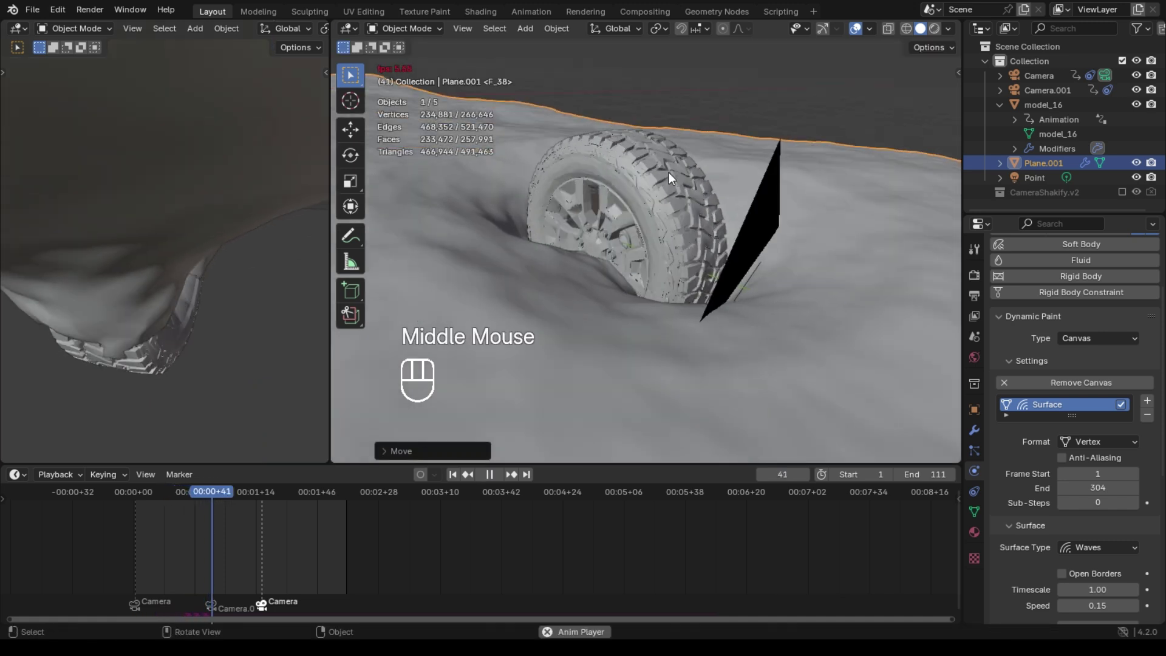
Turn the underground camera viewport into a free view from above the terrain and examine how the half-buried wheel deforms it
middle_drag(189, 183, 197, 268)
scroll(197, 267, up, 1)
middle_drag(197, 267, 258, 267)
shift+middle_drag(206, 261, 171, 257)
scroll(158, 250, down, 1)
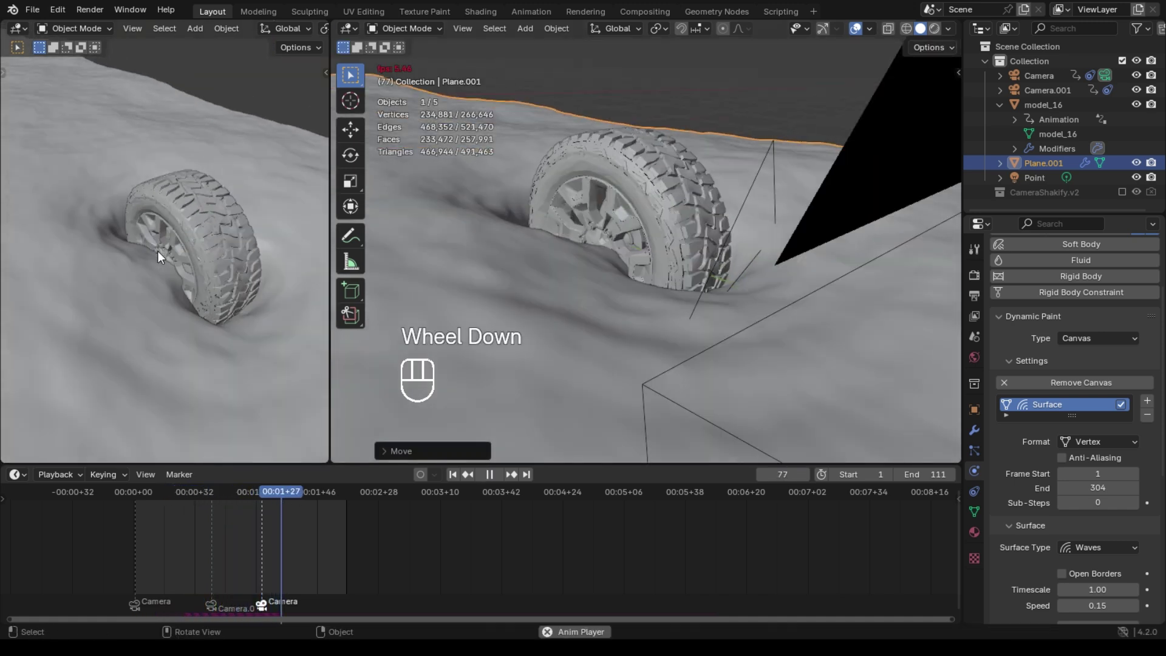
click(548, 245)
click(548, 245)
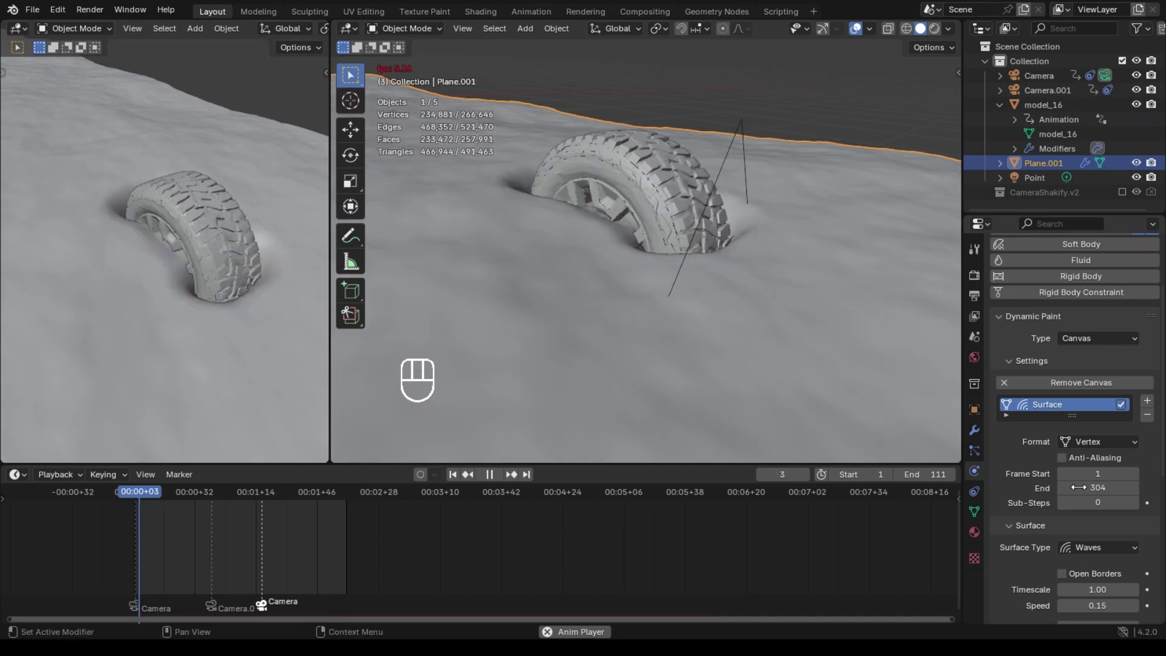
Set the speed of the terrain's Dynamic Paint waves surface to 0.1
scroll(1084, 488, down, 3)
drag(1100, 490, 1161, 489)
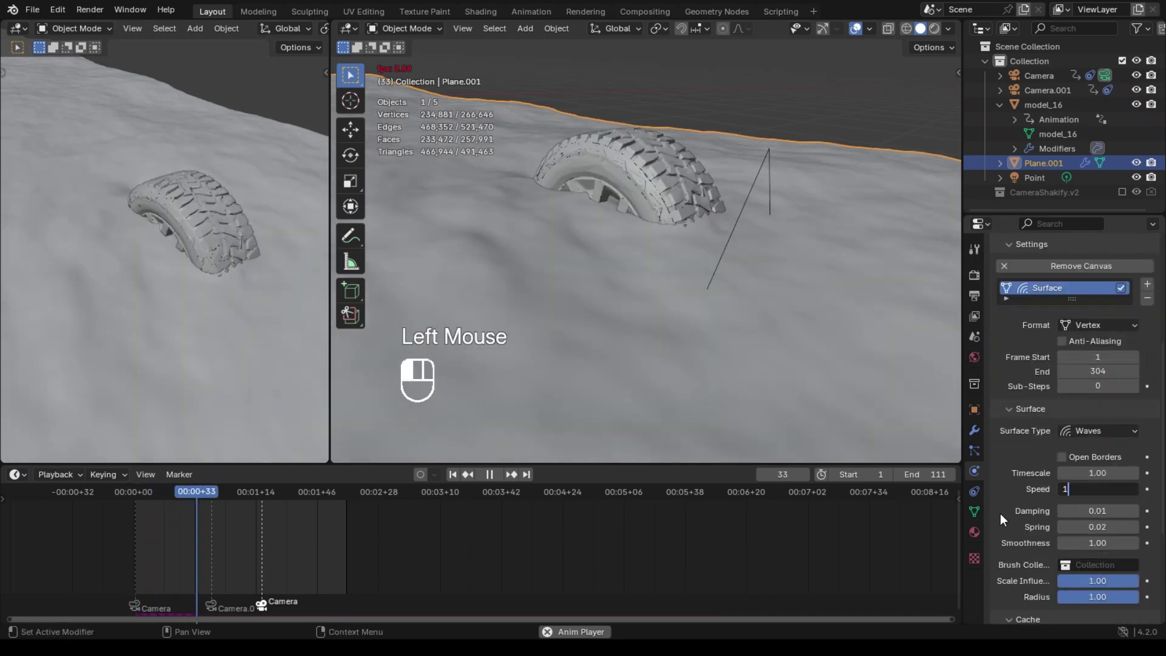
click(1109, 492)
text(0.1)
key(Return)
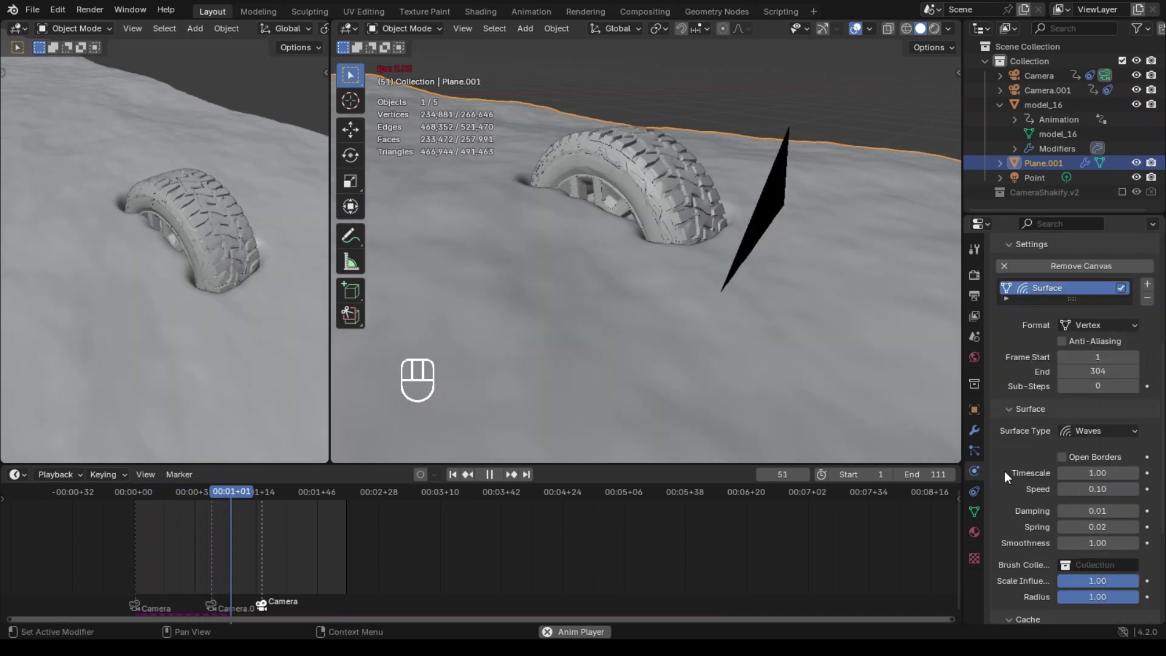
Try a spring of 1 on the waves surface, and settle on spring 0.01 with smoothness 0.20
click(1112, 527)
text(1)
key(Return)
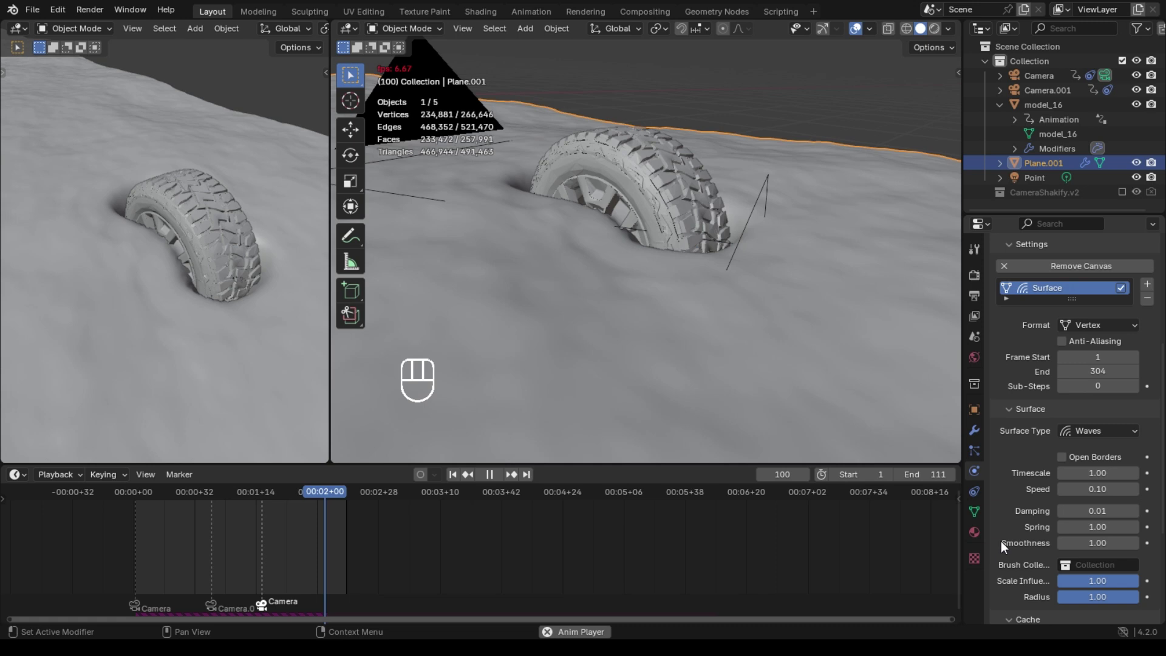
drag(1102, 549, 1009, 513)
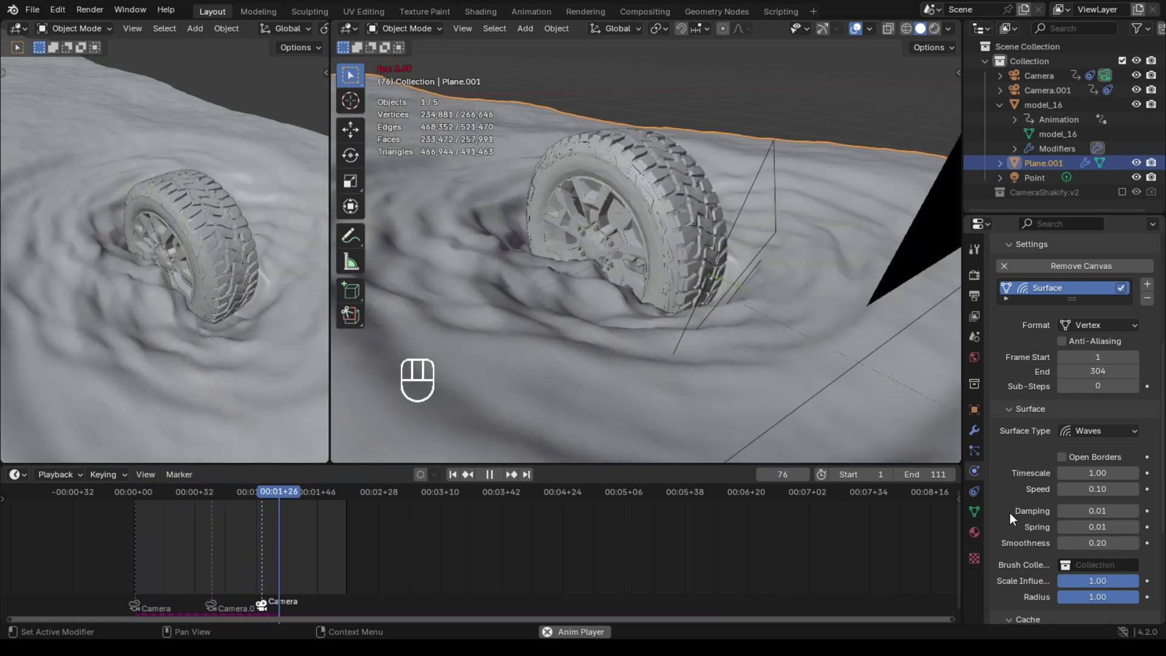
Bake the Dynamic Paint canvas cache of the terrain plane to disk
scroll(1046, 537, down, 2)
scroll(1057, 564, down, 2)
click(1067, 589)
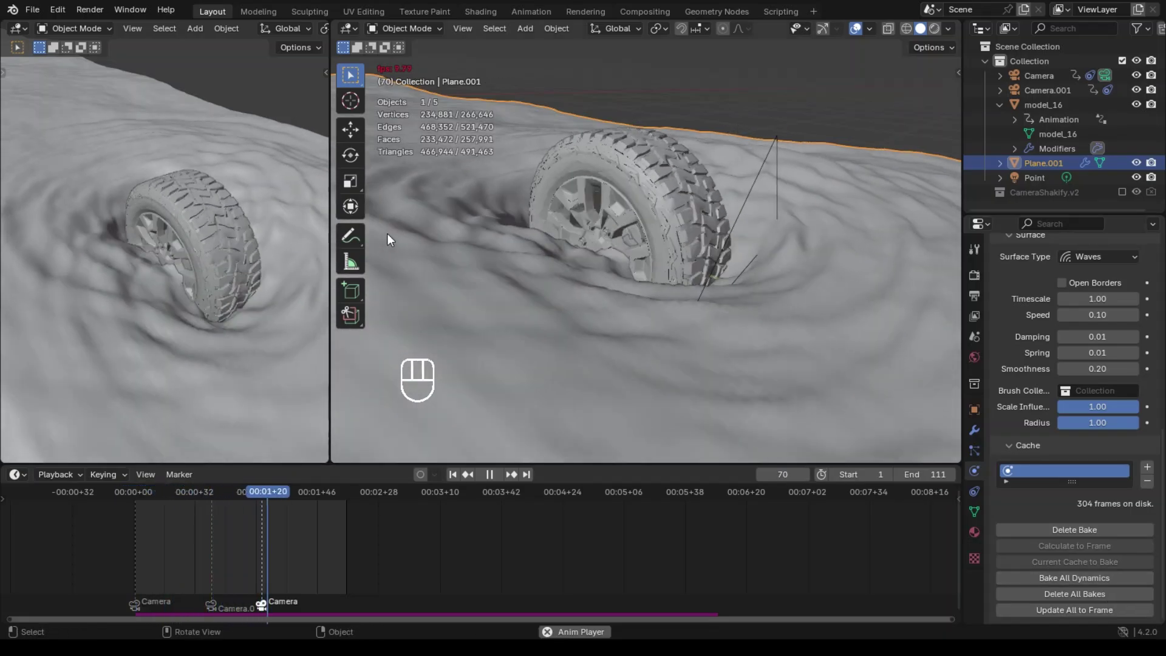
Examine from several angles how the baked waves spread across the terrain strip during playback, and deselect the plane
middle_drag(388, 233, 655, 228)
scroll(654, 228, down, 4)
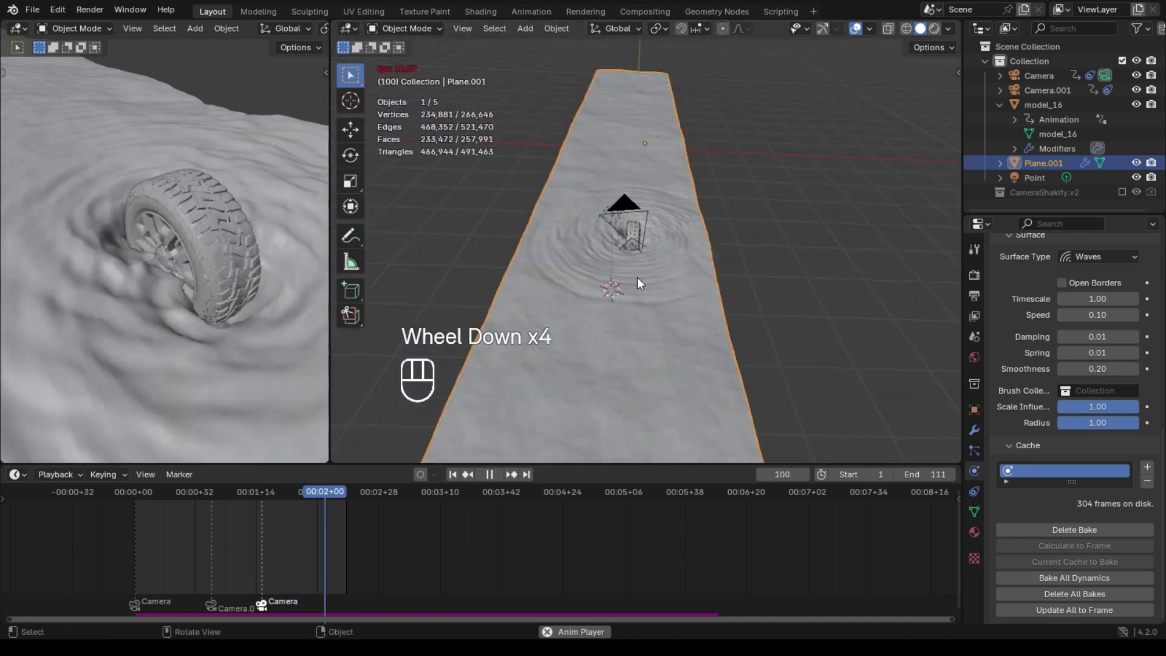
middle_drag(637, 277, 656, 236)
scroll(723, 276, up, 1)
scroll(661, 235, up, 1)
scroll(661, 235, up, 2)
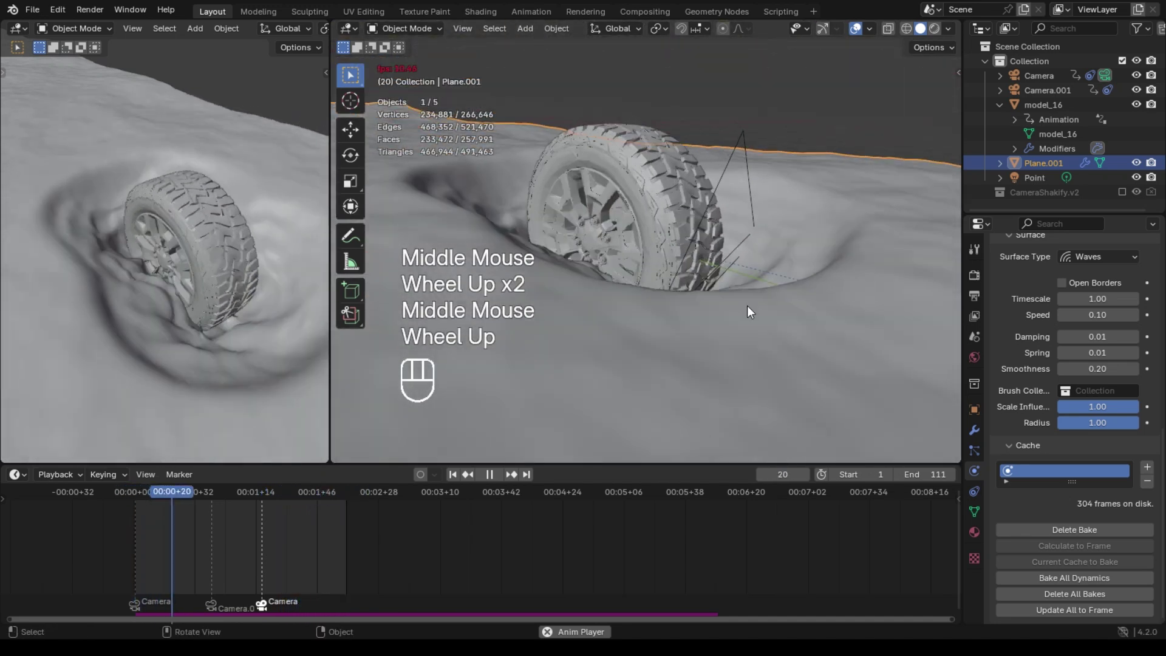
middle_drag(747, 305, 759, 341)
middle_drag(699, 325, 833, 93)
scroll(772, 304, up, 2)
scroll(771, 305, down, 3)
click(764, 151)
scroll(764, 152, down, 2)
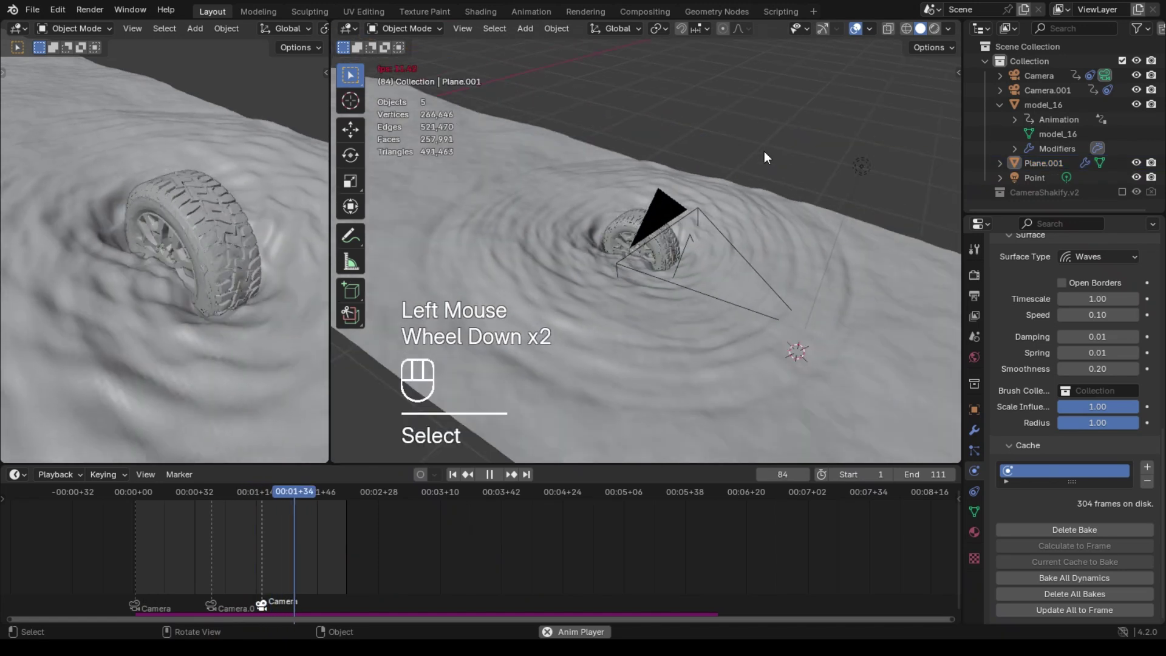
Examine the baked ripples closely around the spinning wheel and stop the playback
scroll(669, 235, up, 1)
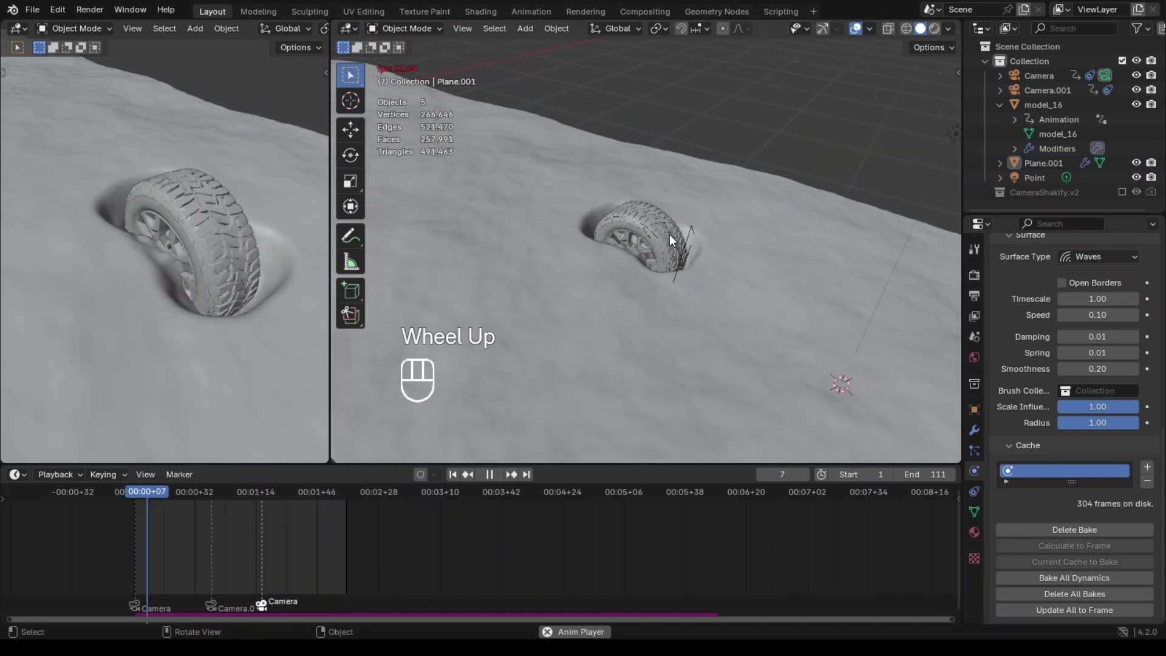
scroll(654, 239, up, 2)
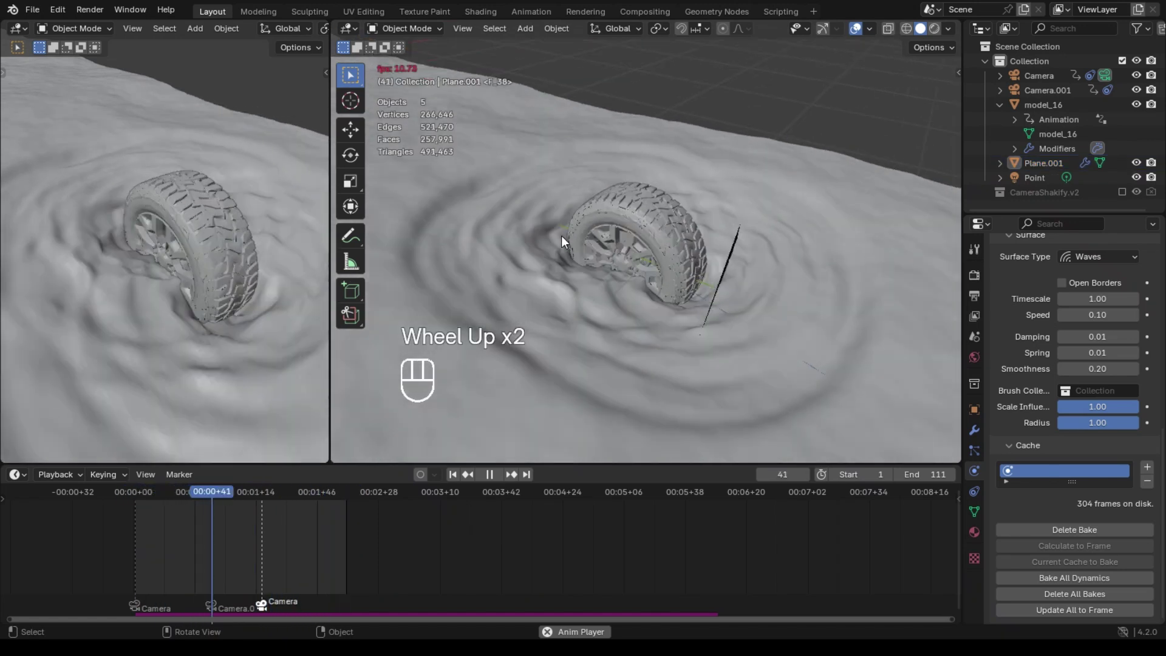
middle_drag(561, 236, 574, 217)
scroll(574, 218, up, 1)
scroll(576, 217, down, 2)
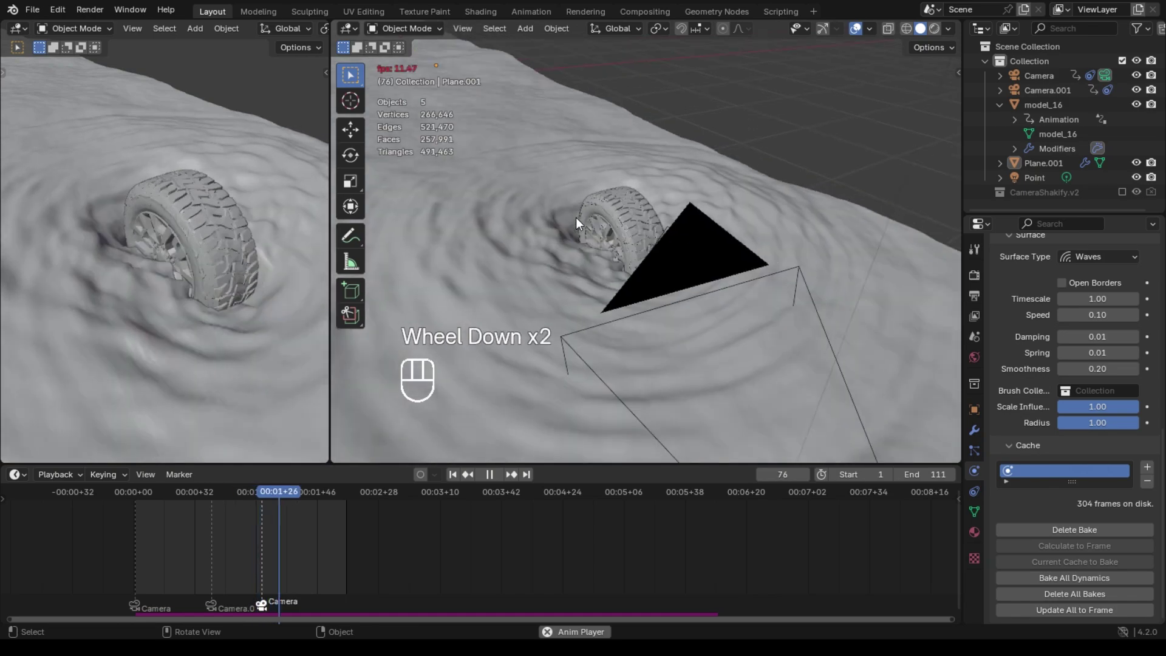
key(space)
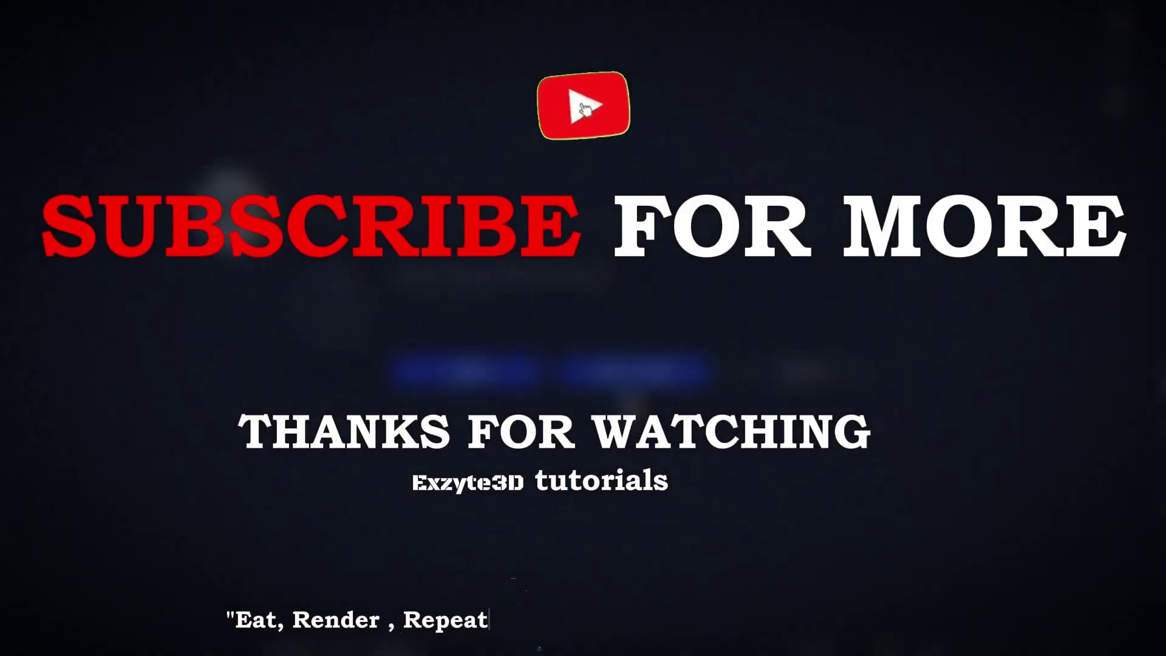